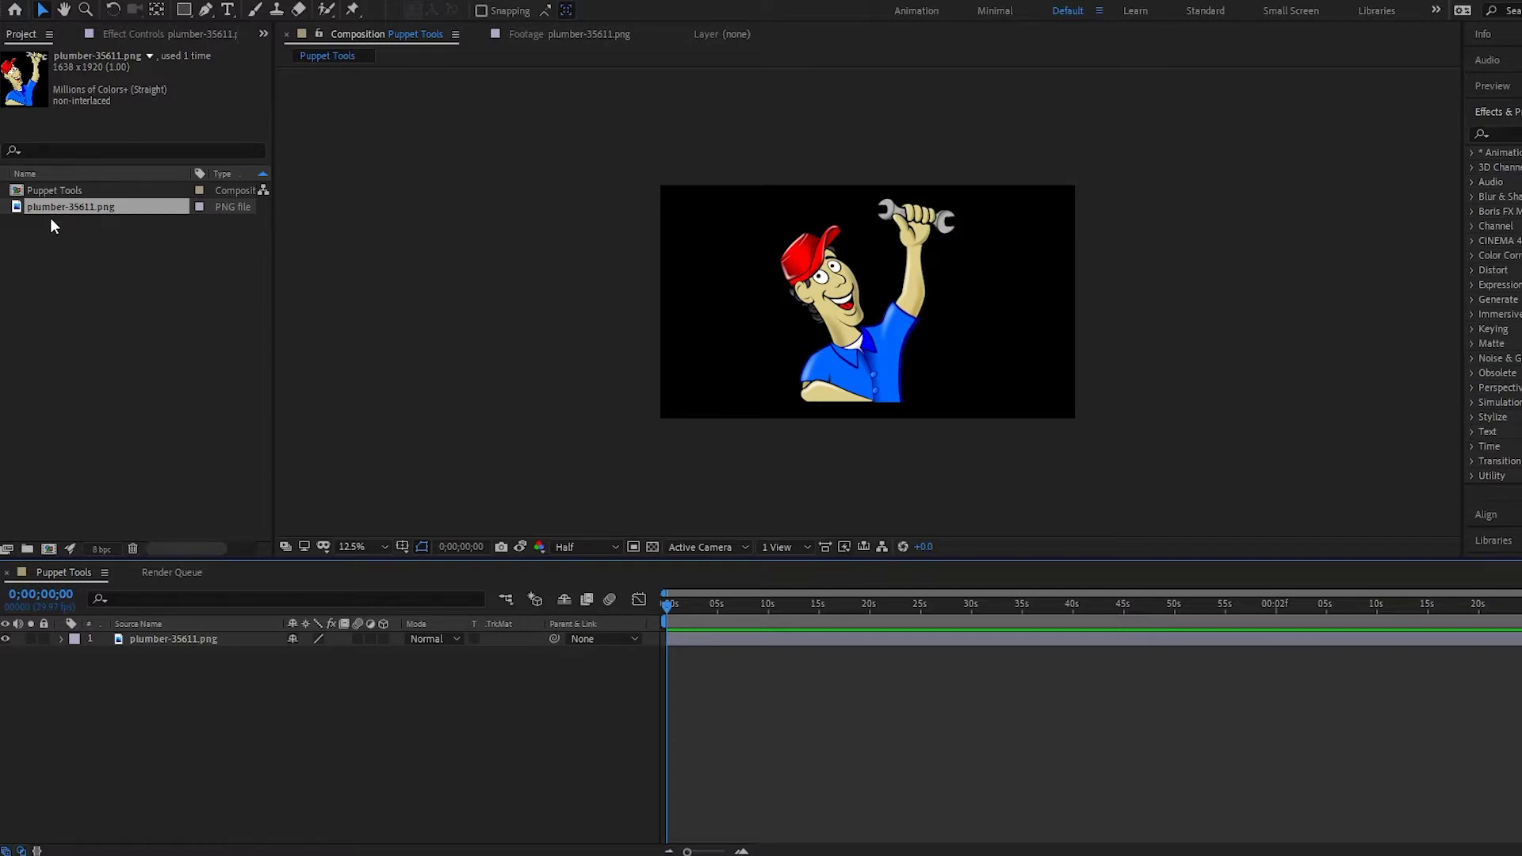
Open the plumber-35611.png footage and inspect its transparency through the Alpha channel view.
click(79, 286)
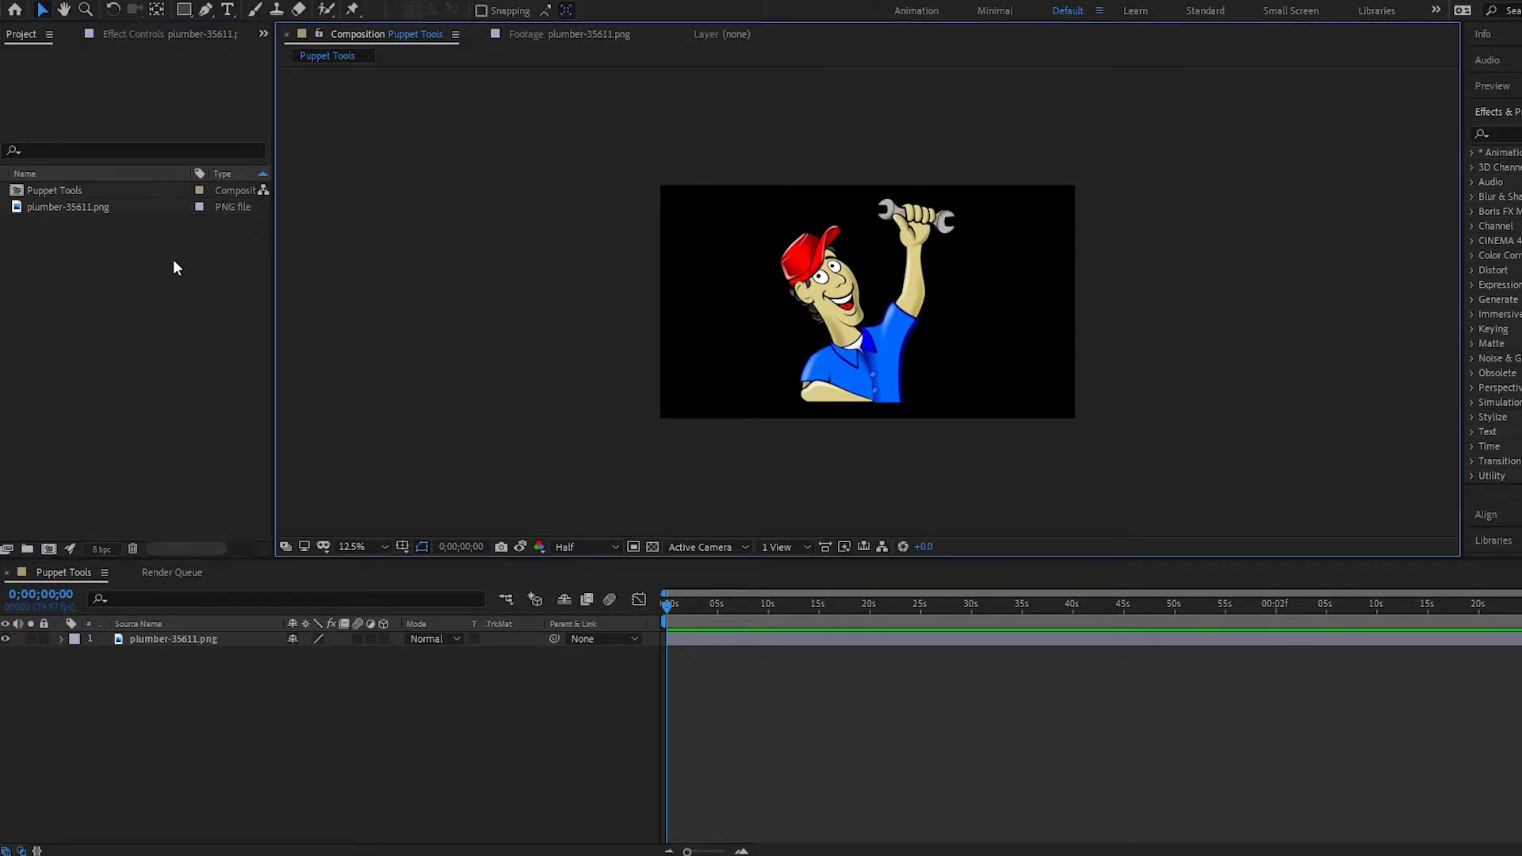
double_click(59, 207)
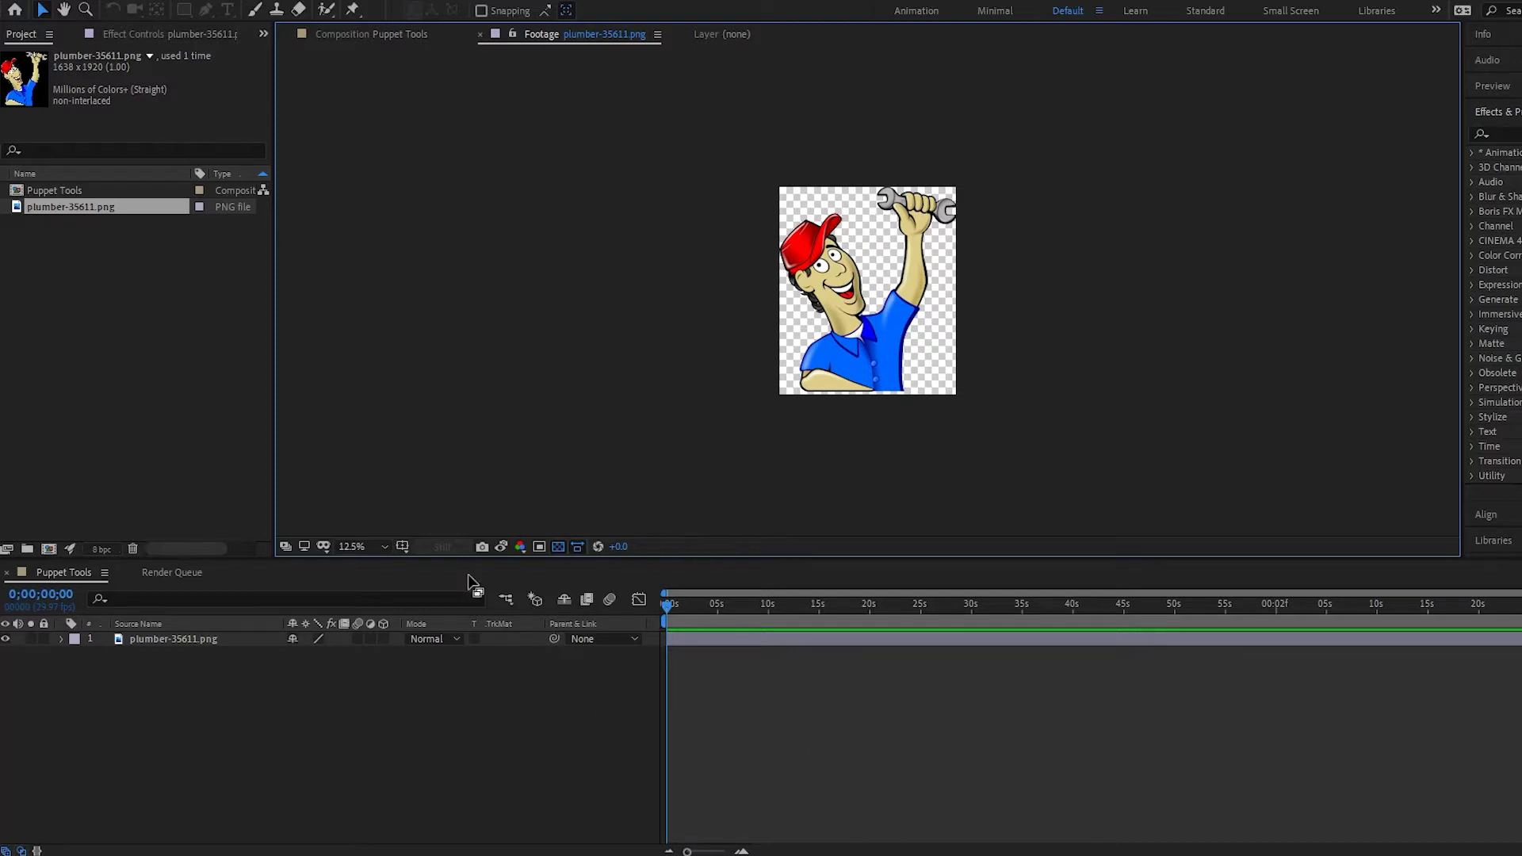
click(519, 547)
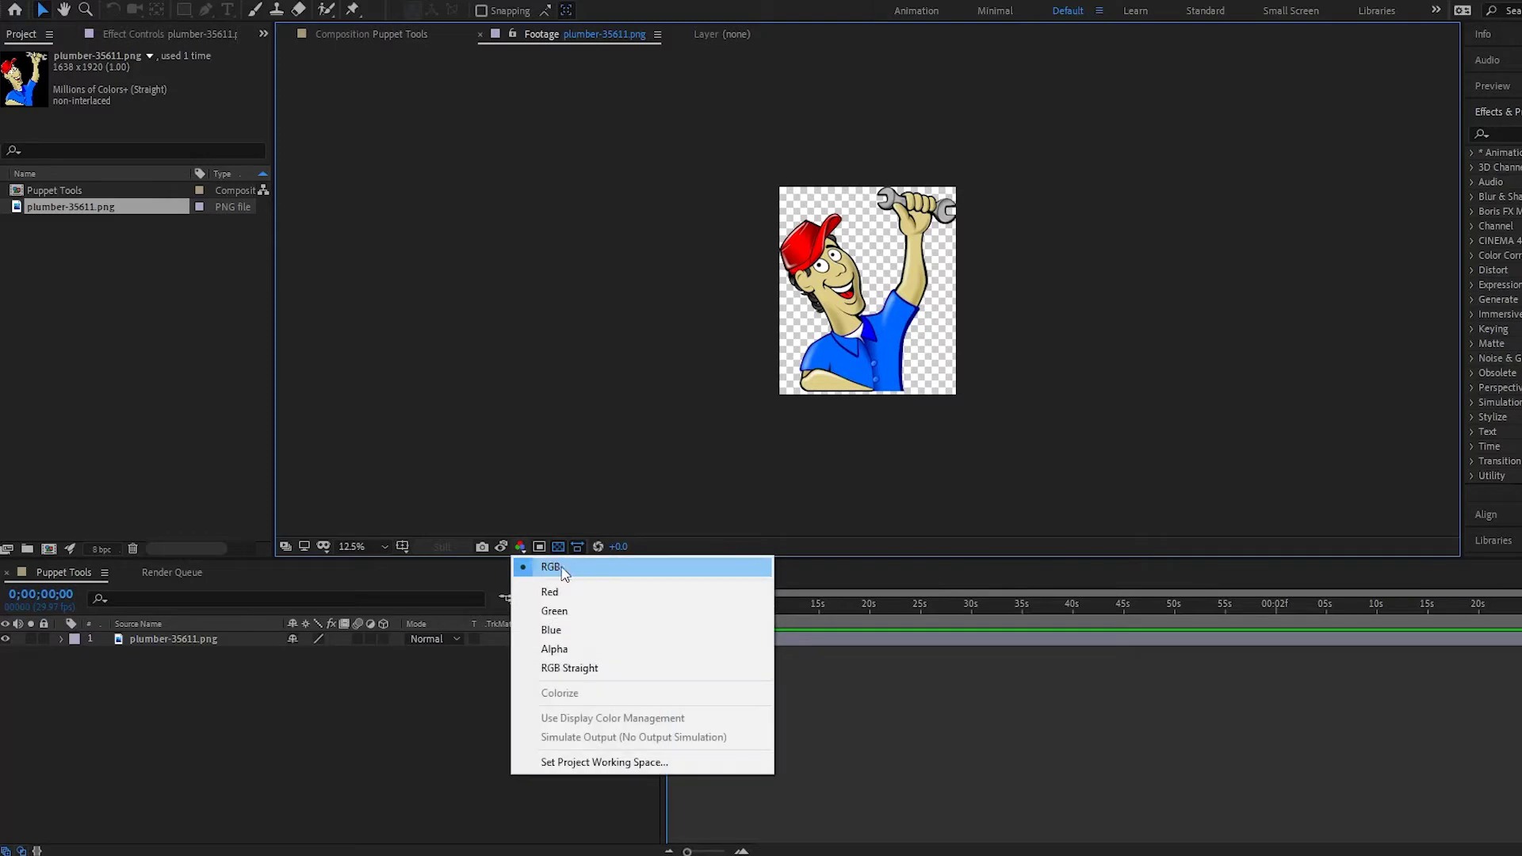
click(600, 654)
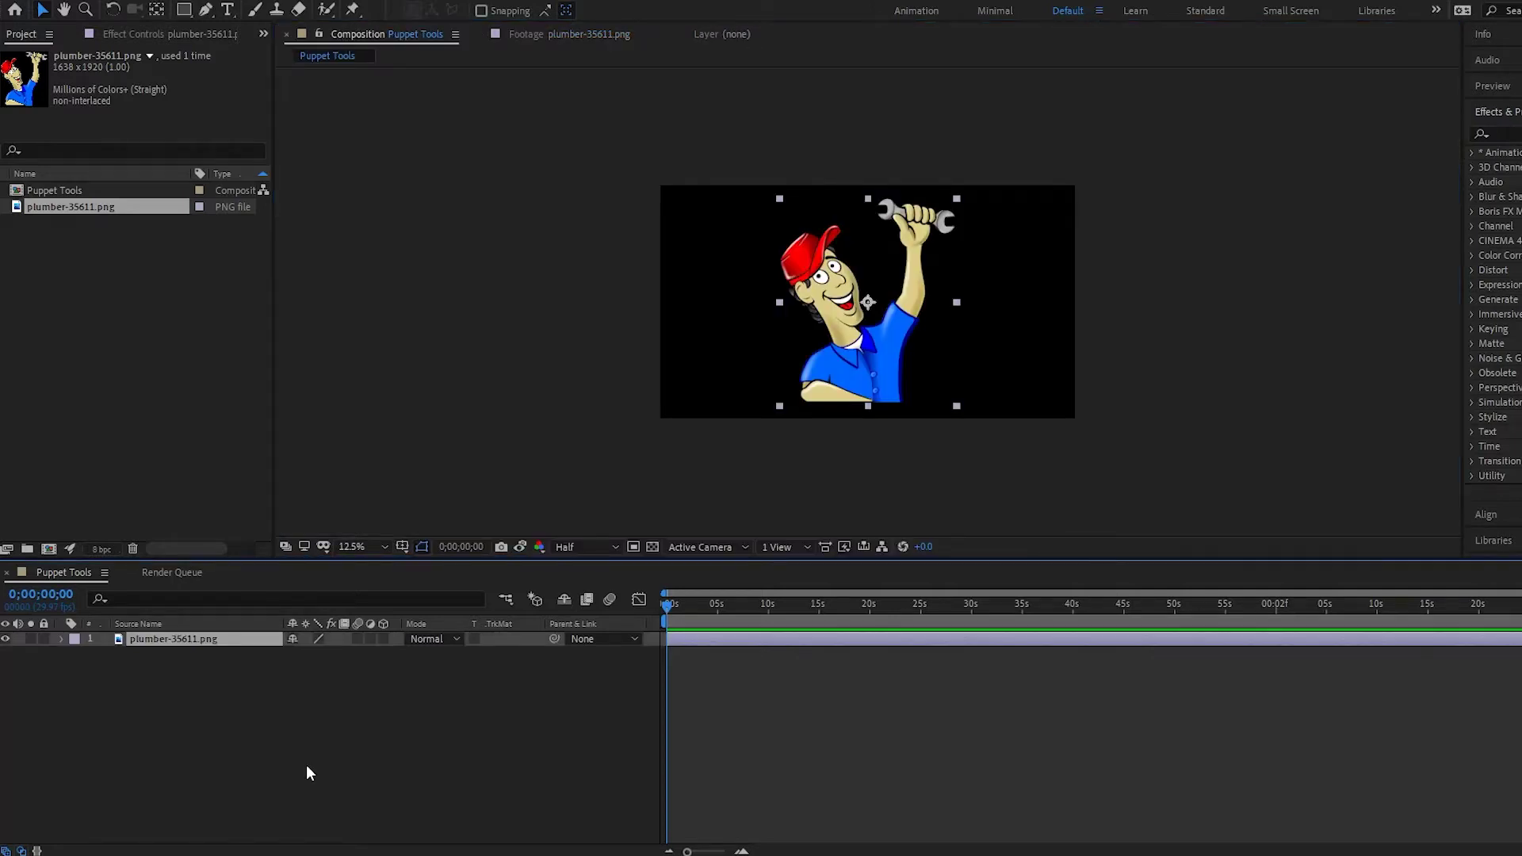
click(307, 753)
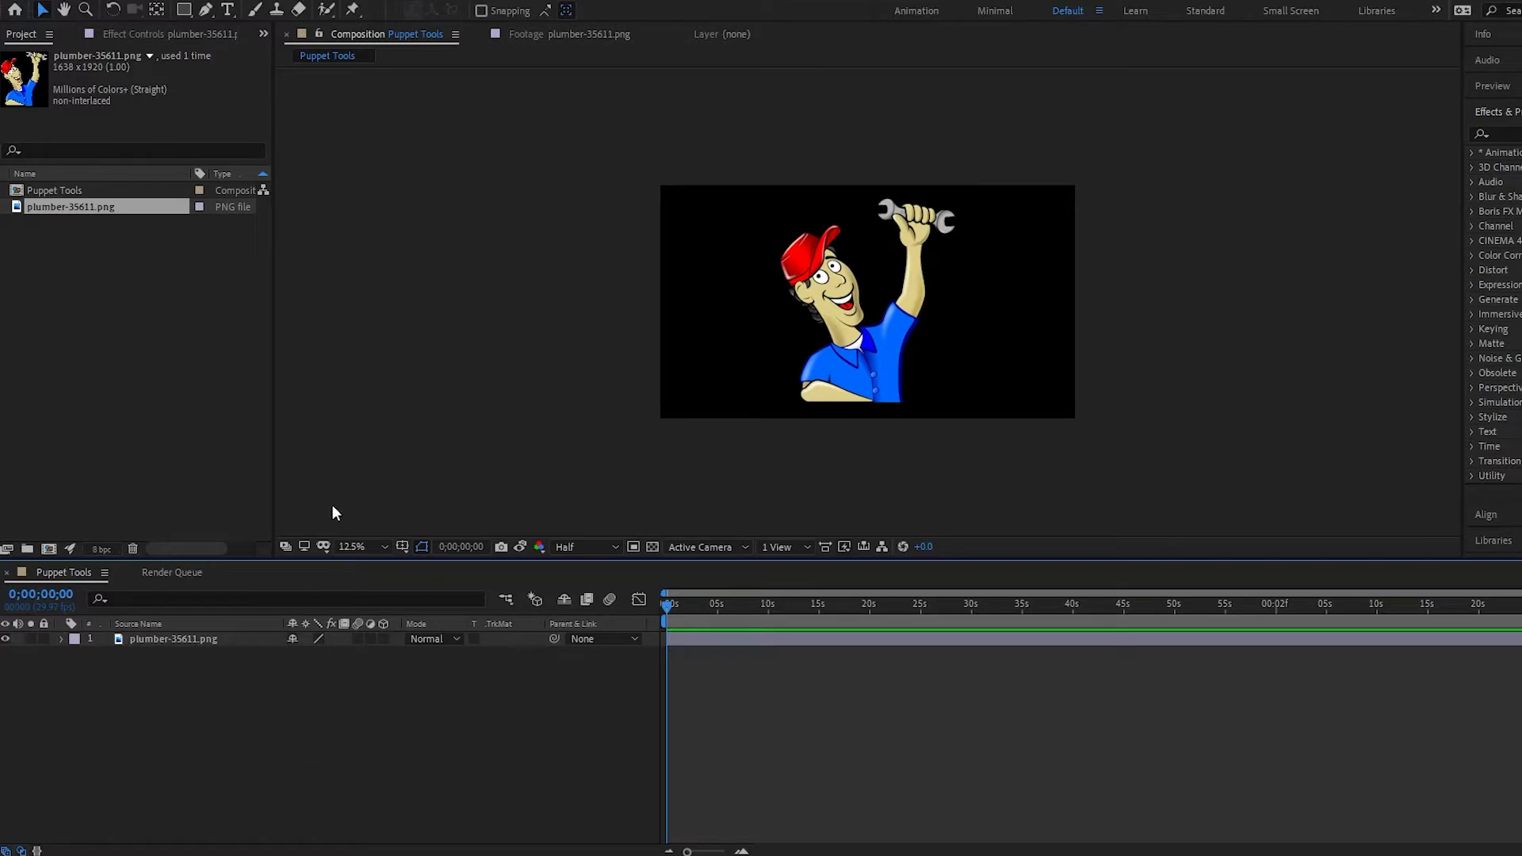
Place a Puppet Position pin on the wrist of the plumber's raised arm.
click(354, 10)
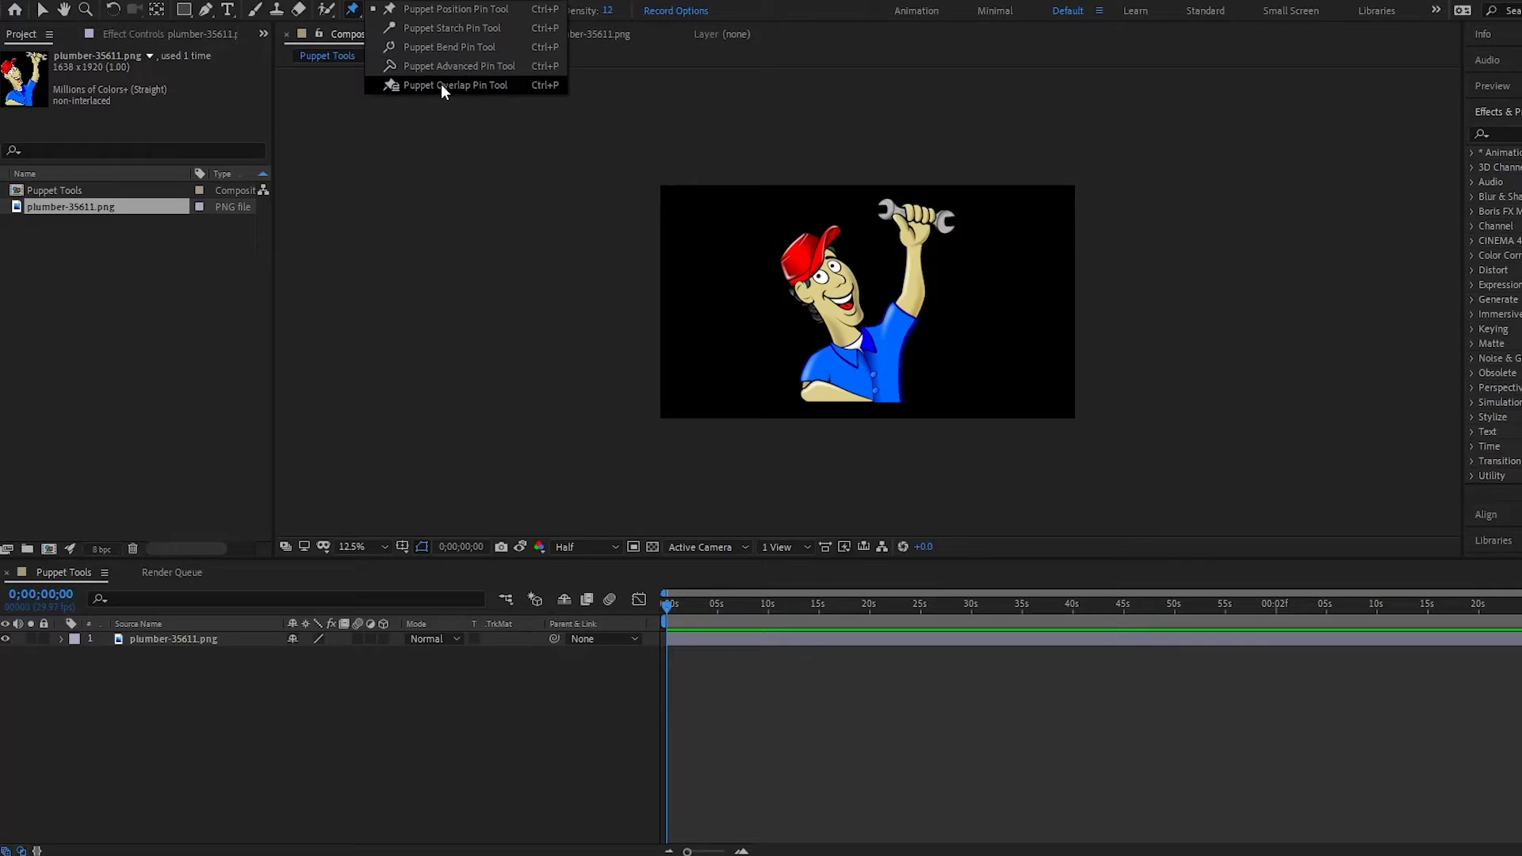
click(455, 8)
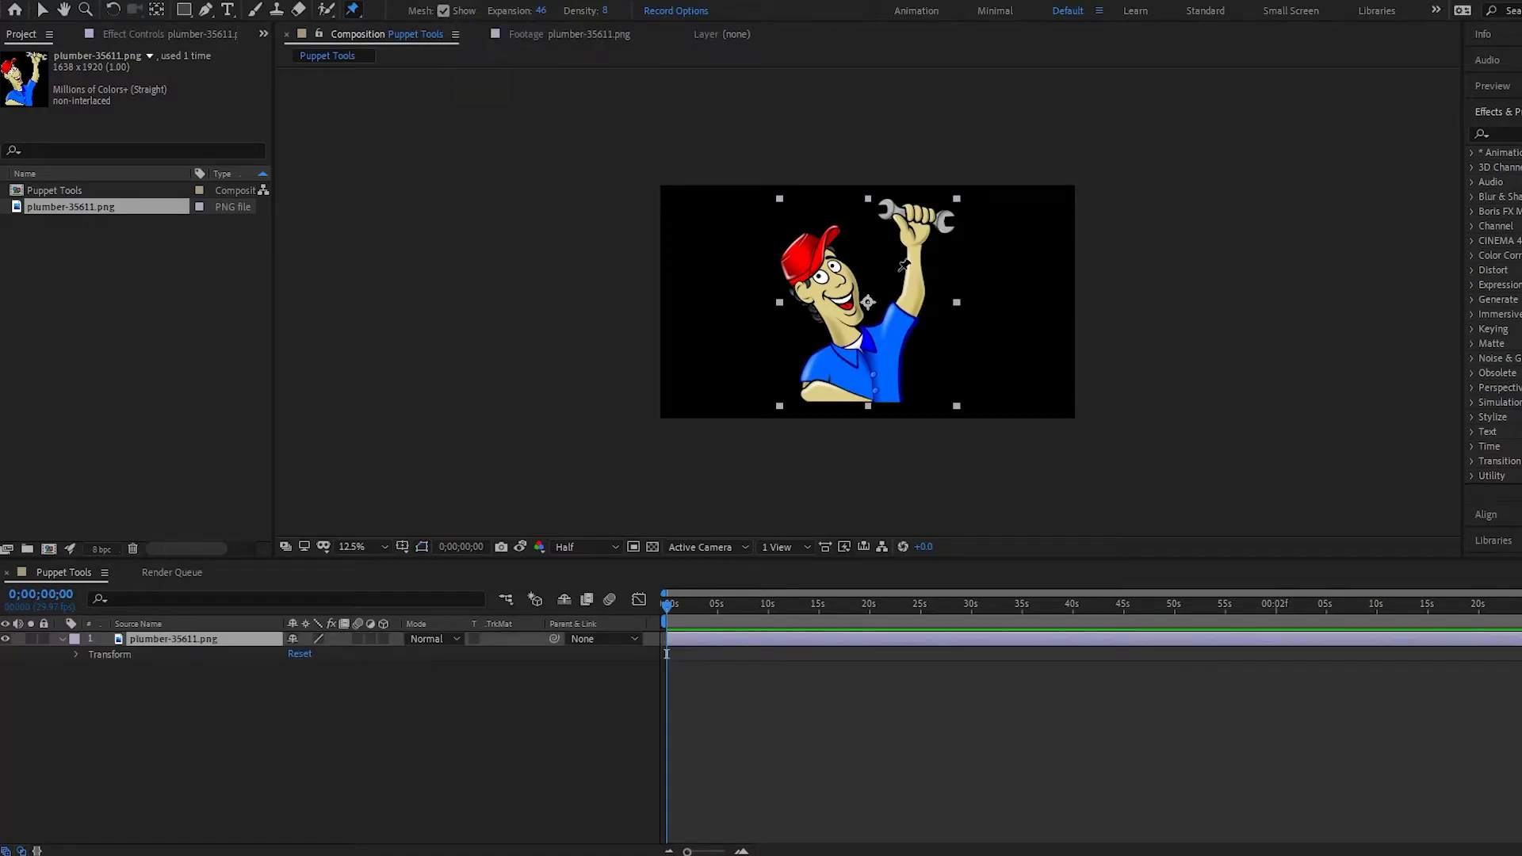
click(915, 240)
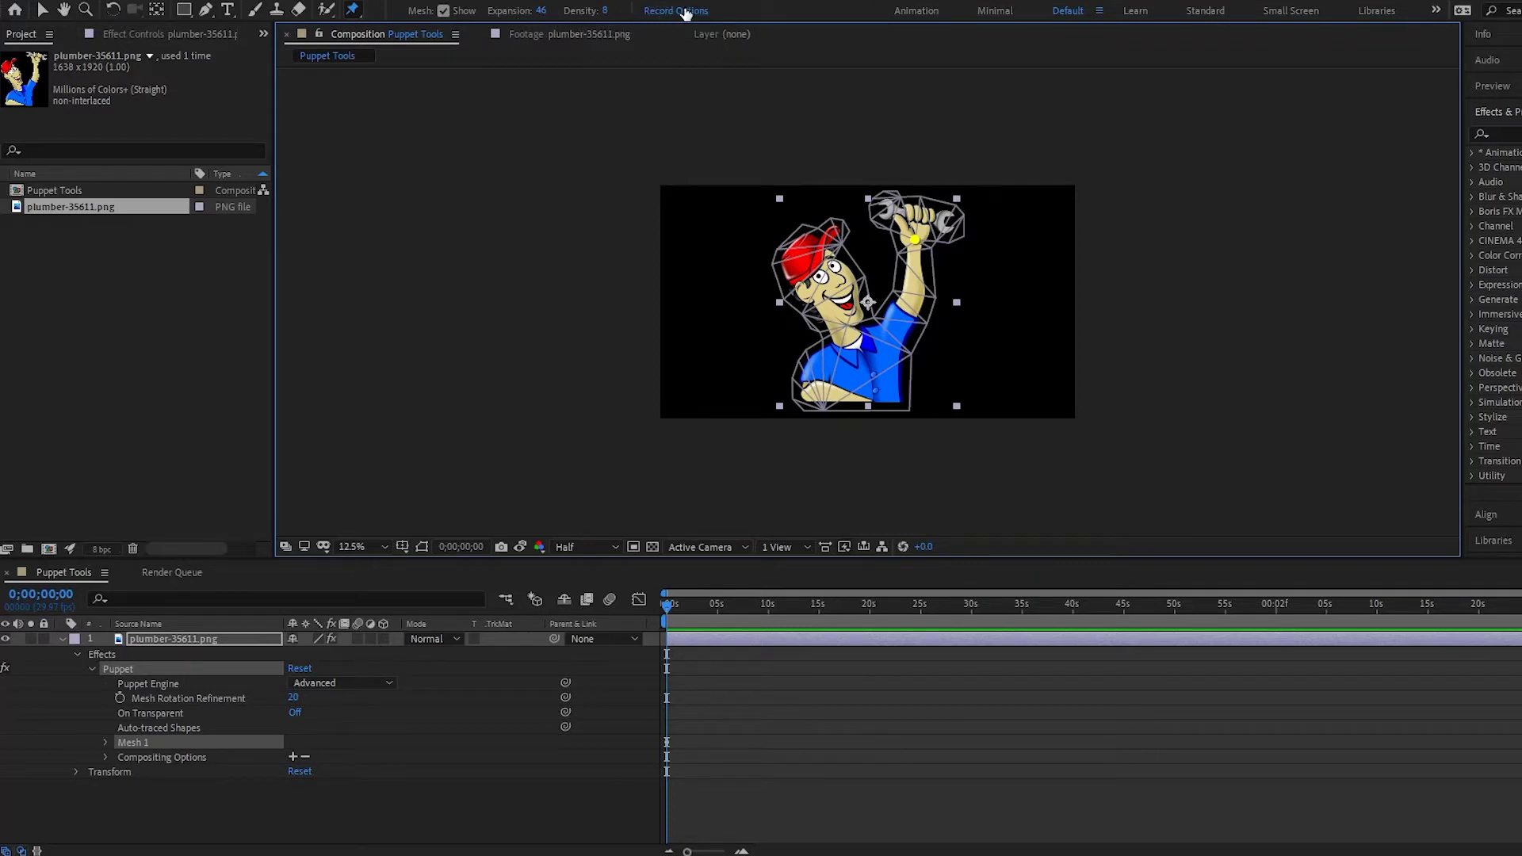
Set the puppet mesh density to 12 and its expansion to 30, and hide the mesh display.
drag(604, 15, 716, 4)
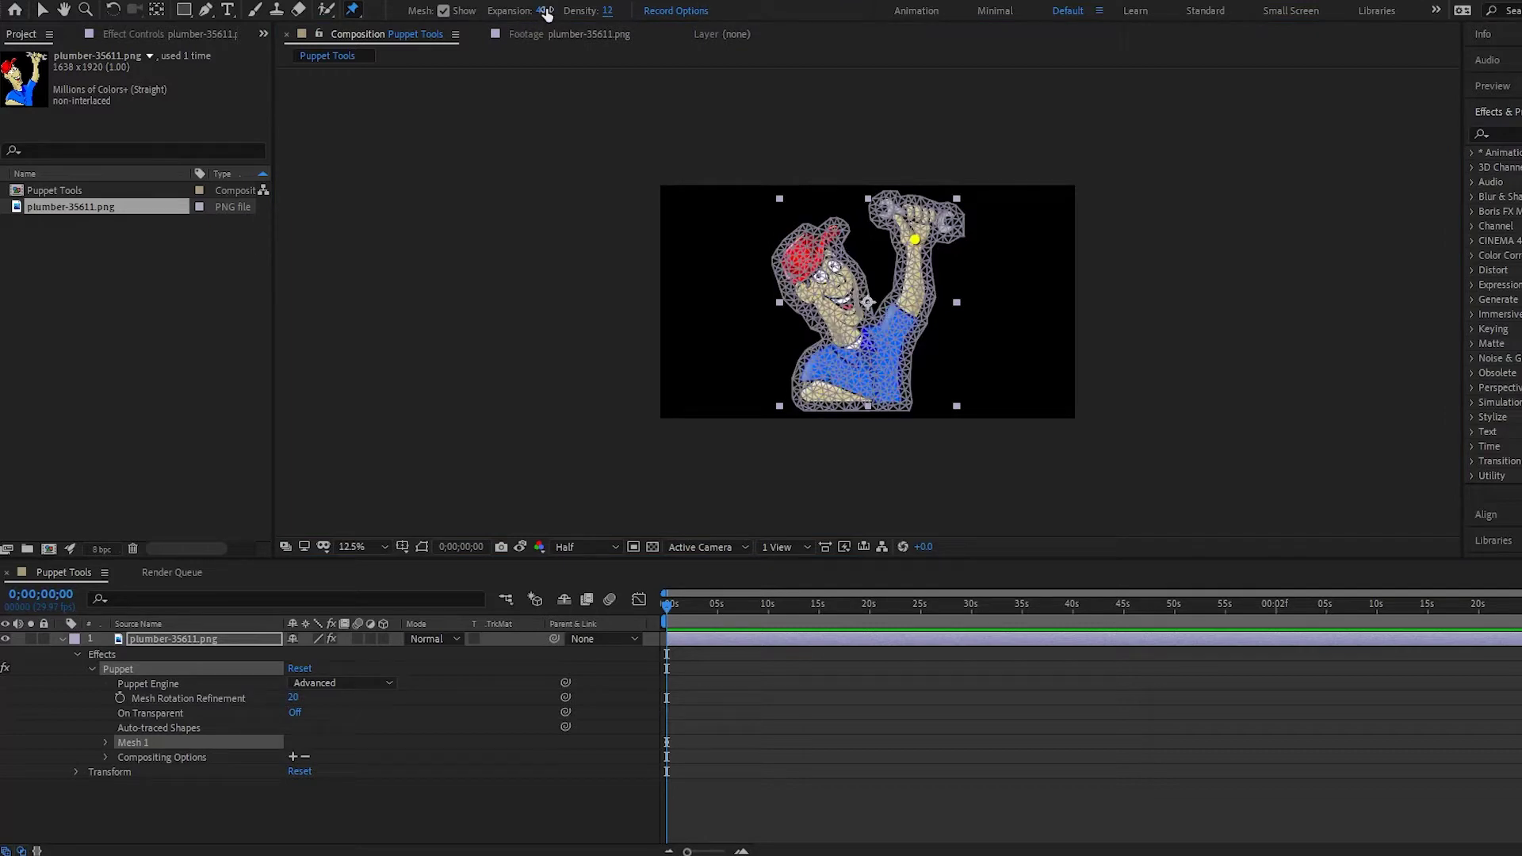
click(544, 11)
text(30)
key(Return)
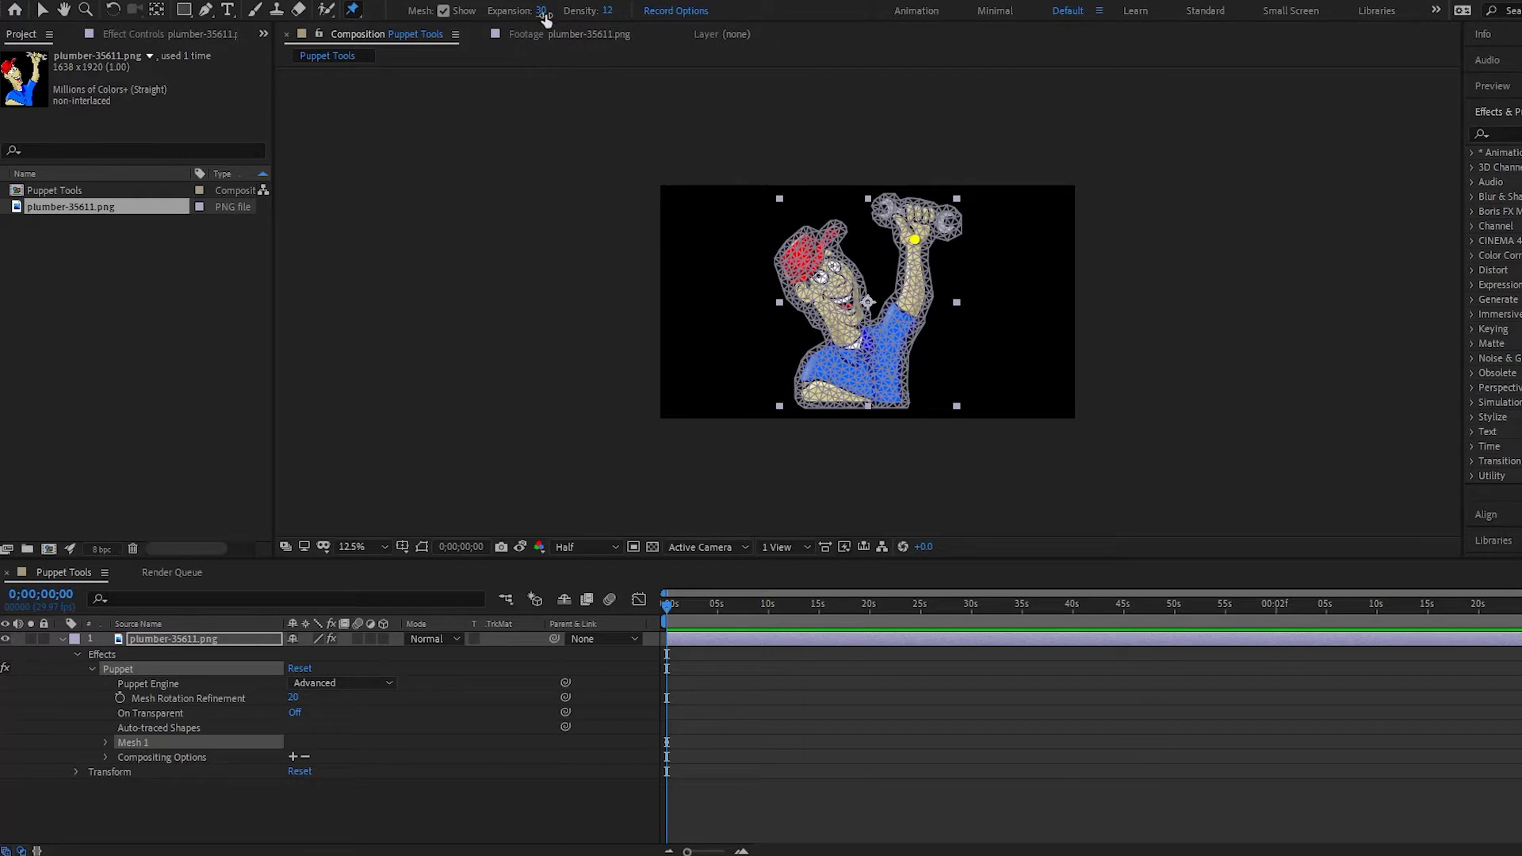
click(443, 11)
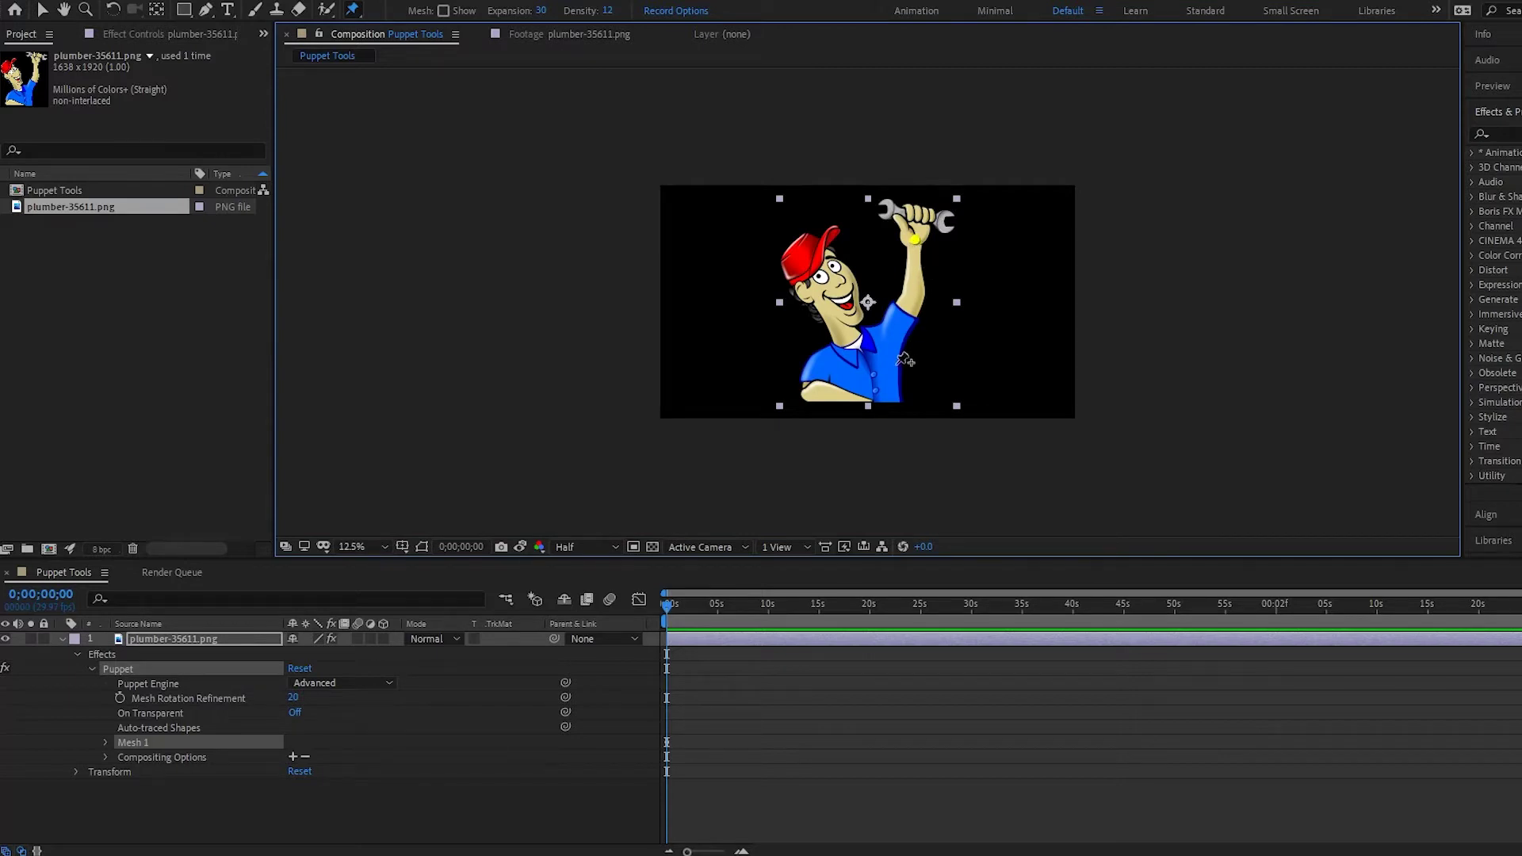
Add Position pins on the raised arm's elbow, its shoulder, the other side of the chest, the lower shirt and the face.
click(913, 295)
mouse_move(916, 299)
mouse_down()
mouse_move(884, 276)
mouse_move(937, 281)
mouse_move(914, 298)
mouse_up()
mouse_move(917, 237)
mouse_down()
mouse_move(955, 237)
mouse_move(897, 231)
mouse_move(947, 236)
mouse_move(902, 233)
mouse_move(918, 240)
mouse_up()
click(894, 333)
click(829, 361)
click(879, 382)
click(838, 283)
Bend the plumber's raised arm toward the head by moving its wrist pin.
mouse_move(916, 237)
mouse_down()
mouse_move(941, 247)
mouse_move(894, 239)
mouse_move(931, 254)
mouse_move(919, 262)
mouse_move(880, 226)
mouse_move(911, 241)
mouse_move(899, 255)
mouse_move(911, 236)
mouse_move(902, 248)
mouse_move(919, 252)
mouse_up()
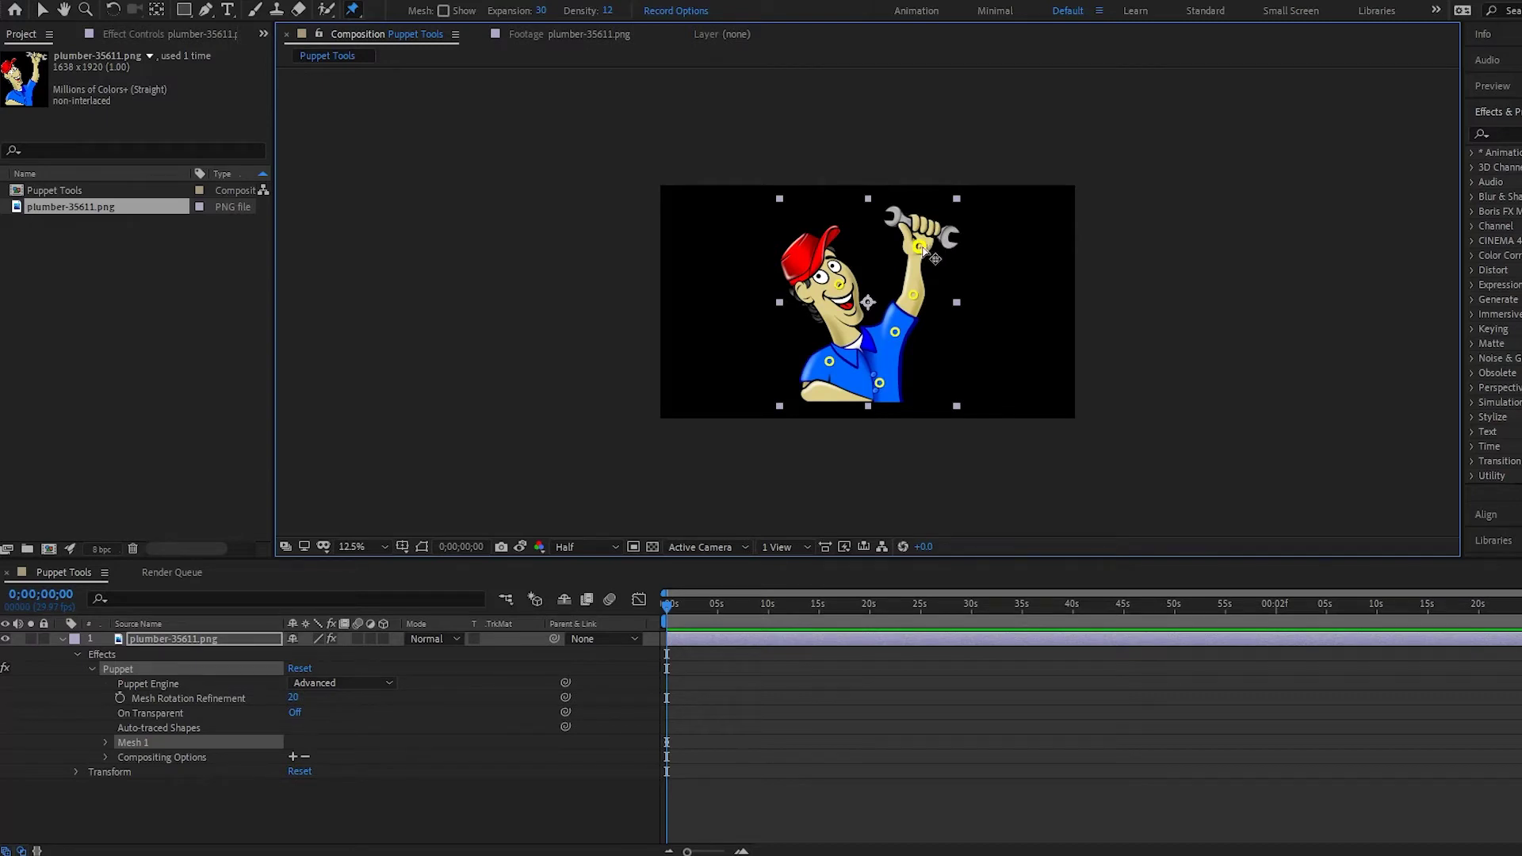
click(445, 9)
mouse_move(921, 250)
mouse_down()
mouse_move(887, 249)
mouse_move(939, 257)
mouse_move(877, 240)
mouse_move(961, 259)
mouse_move(904, 221)
mouse_move(867, 241)
mouse_move(957, 273)
mouse_move(871, 126)
mouse_move(900, 238)
mouse_up()
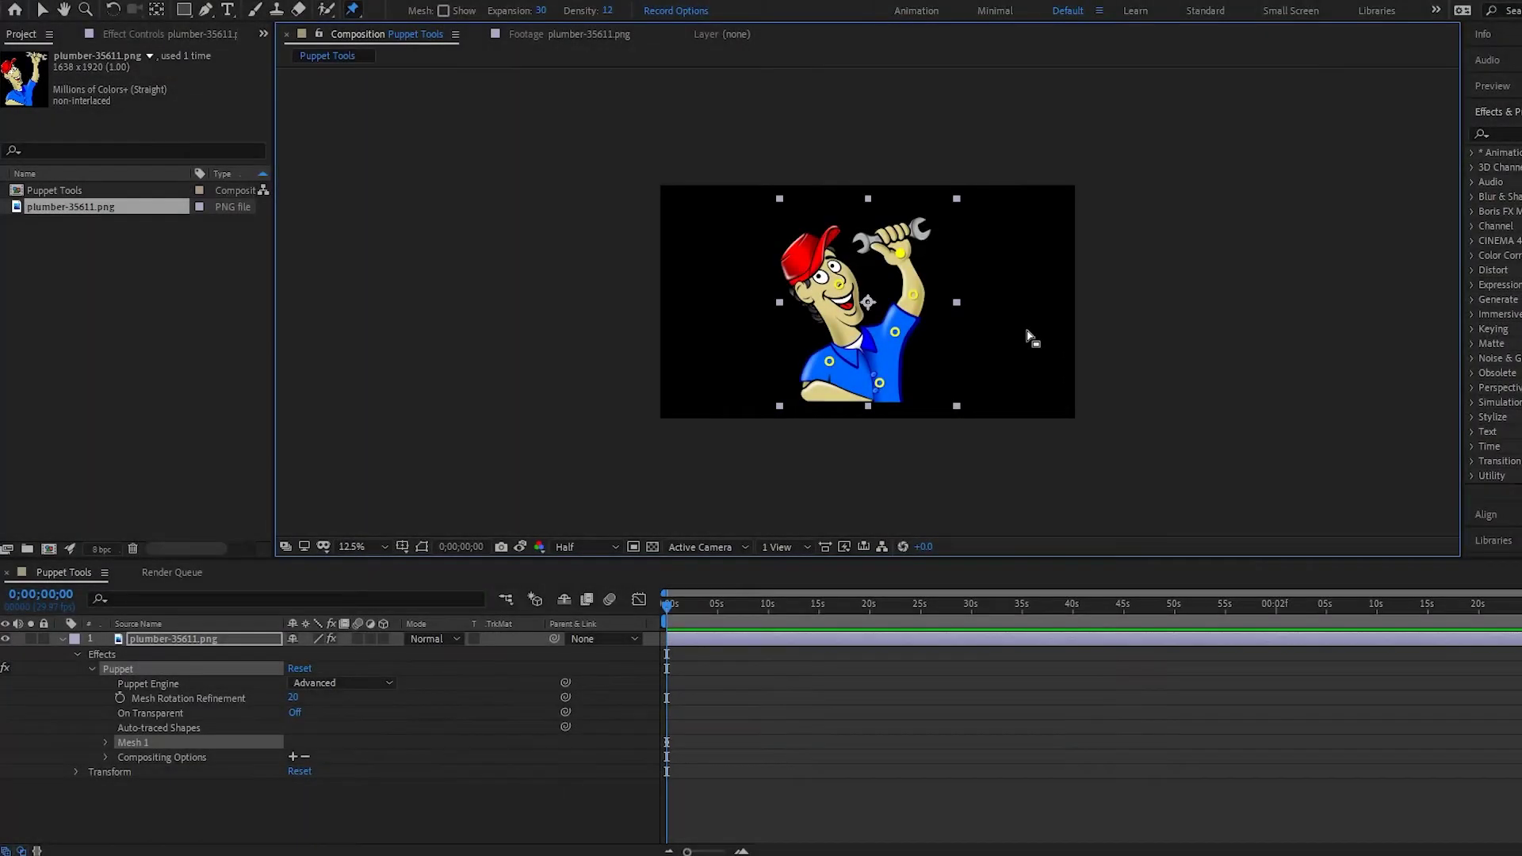
Expand the Puppet effect's Mesh 1 and Deform groups and check the pins' keyframes from 0;00;05;24.
click(151, 669)
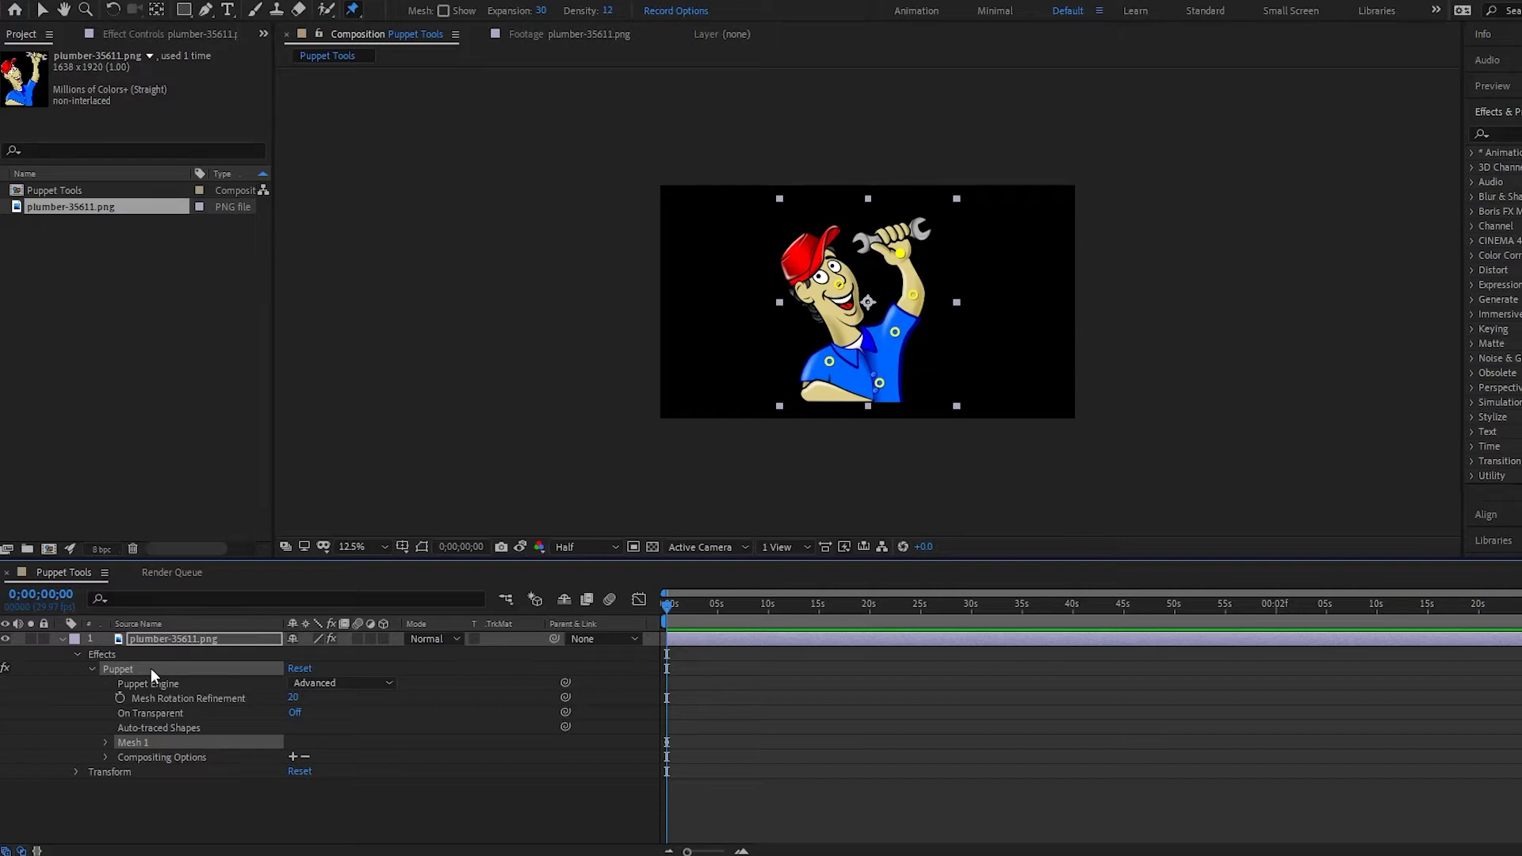
click(107, 739)
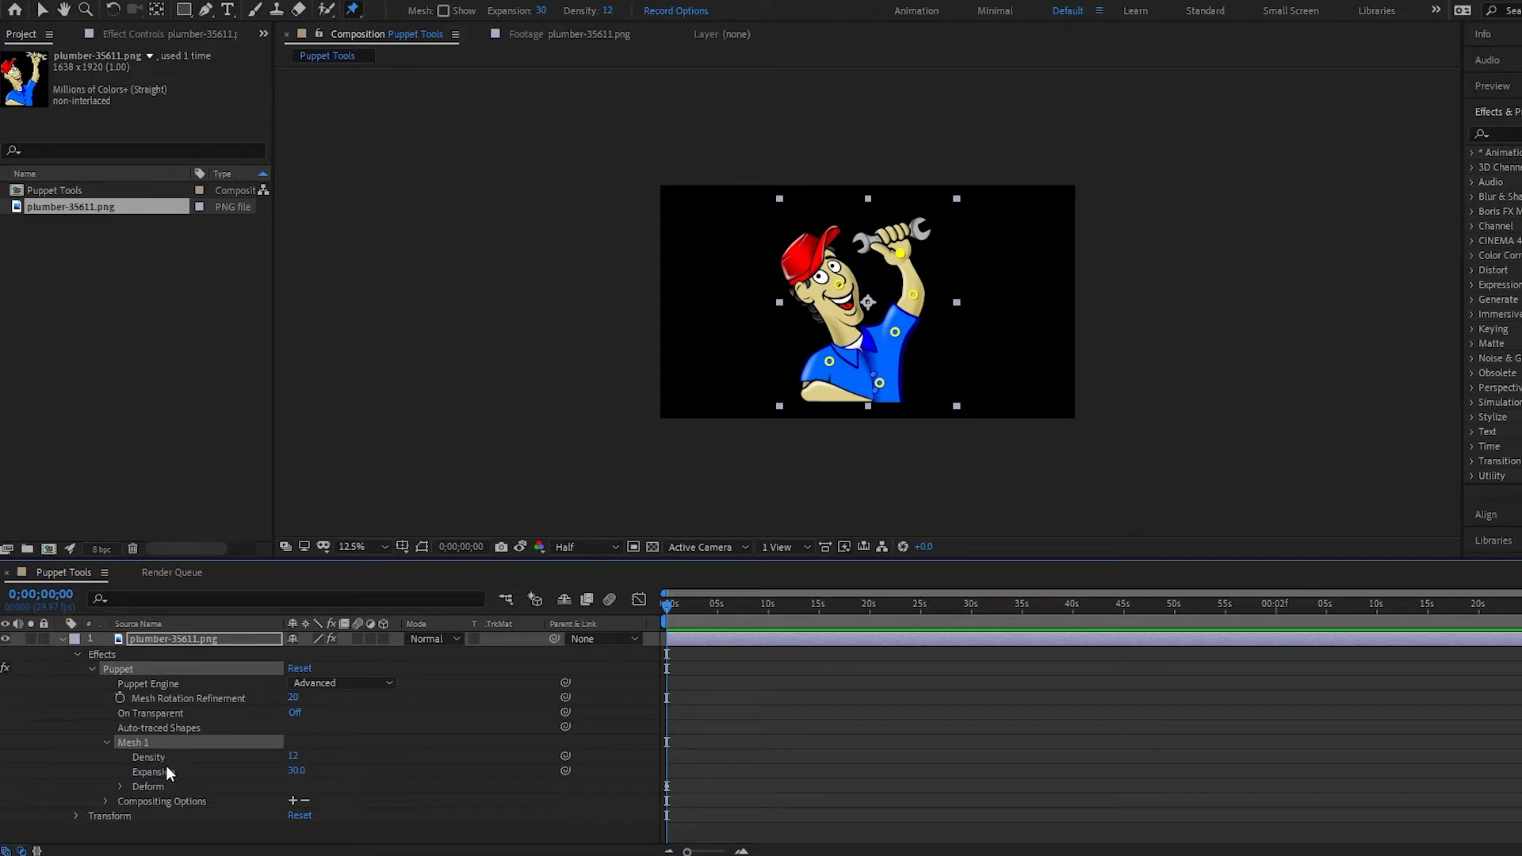
click(121, 787)
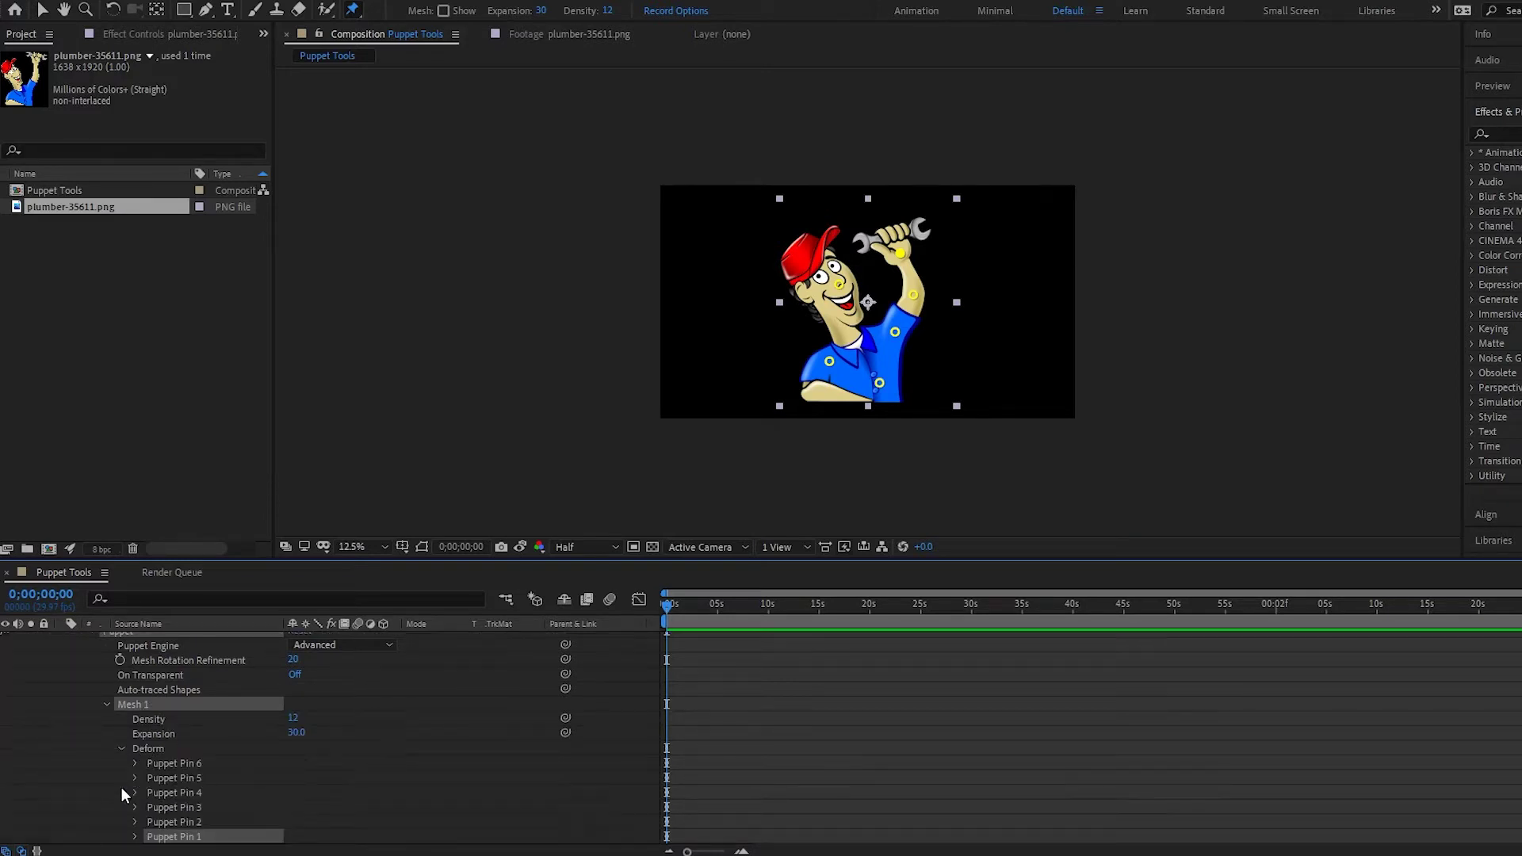
scroll(230, 735, down, 2)
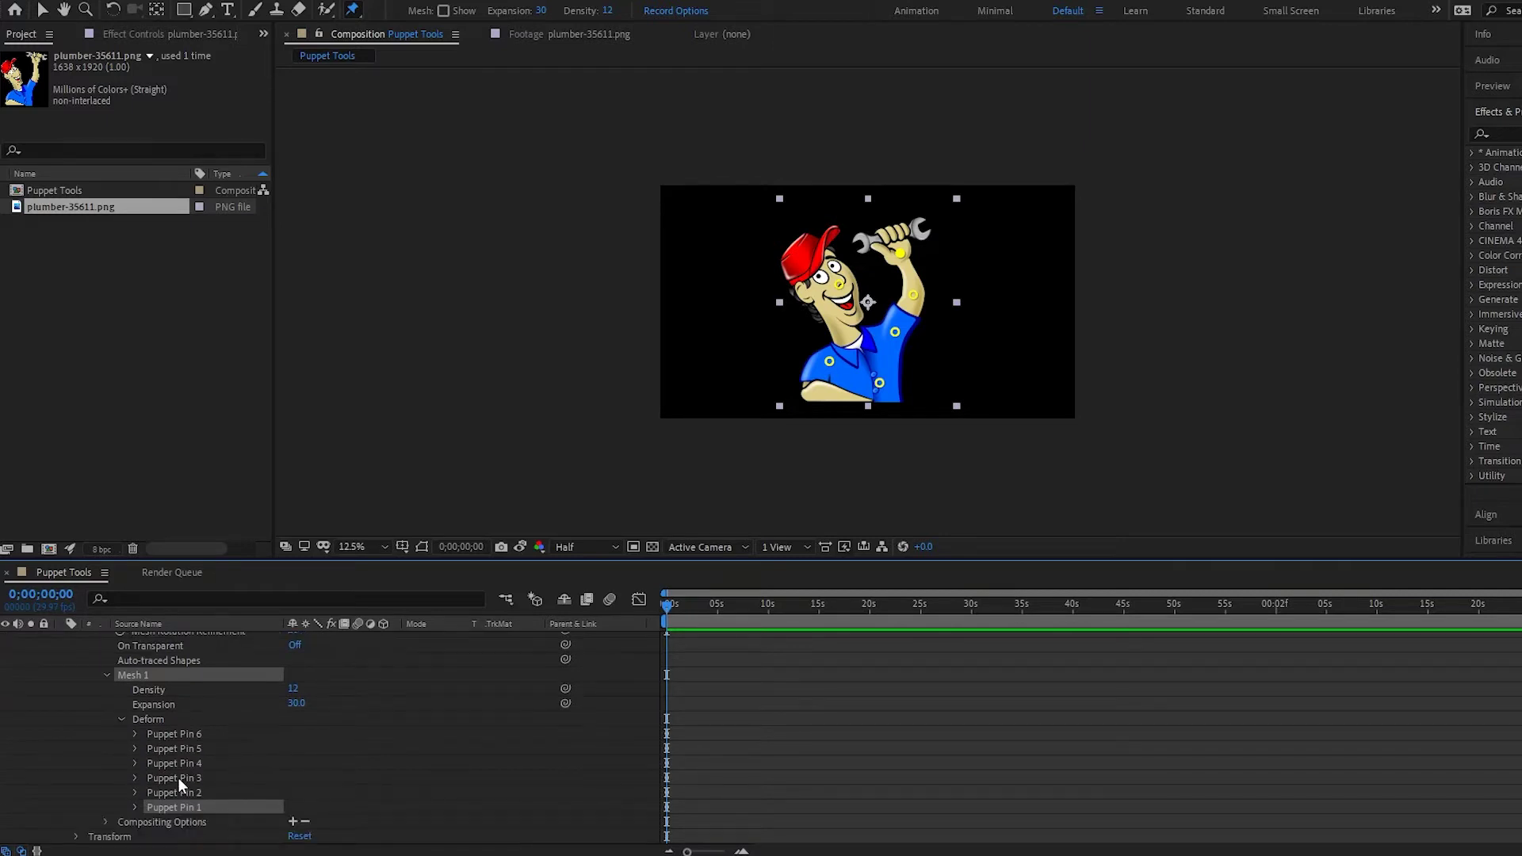
drag(708, 596, 725, 602)
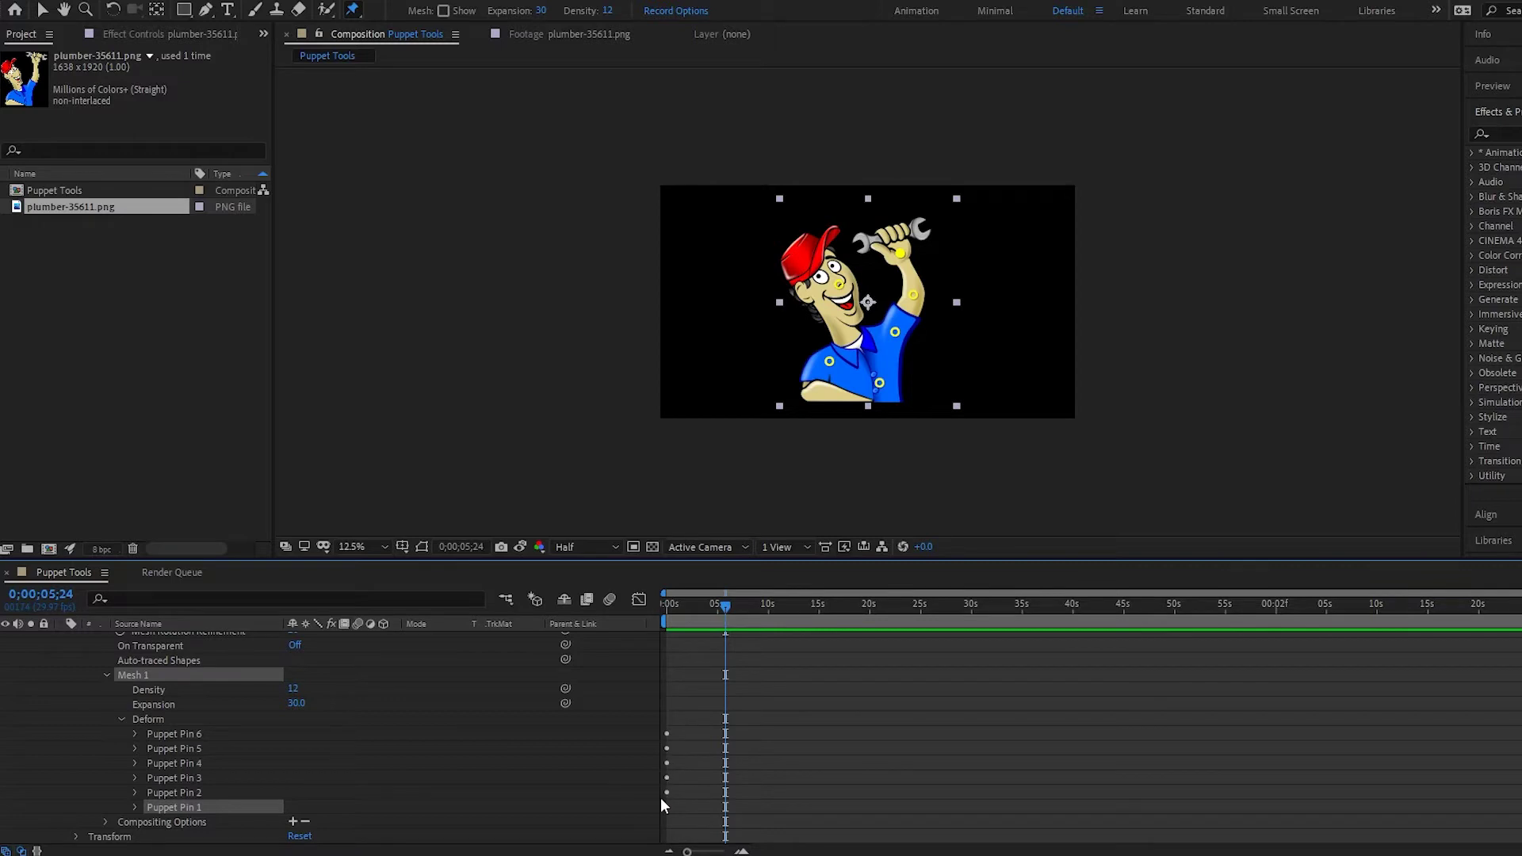
Reveal the Position properties of Puppet Pins 1 to 6 and enlarge the timeline area to fit them.
click(178, 734)
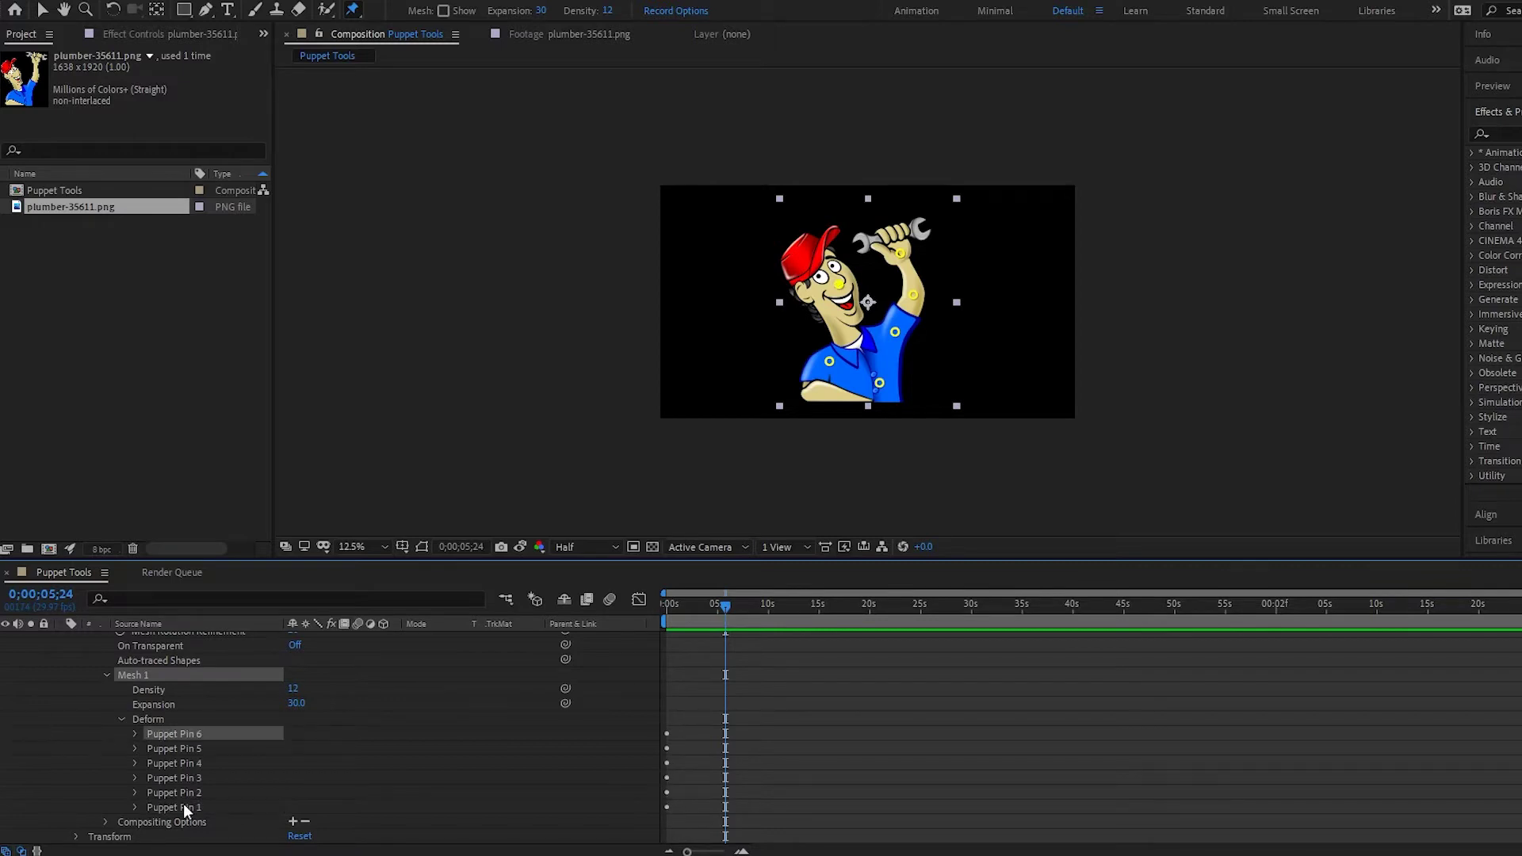
shift+click(183, 807)
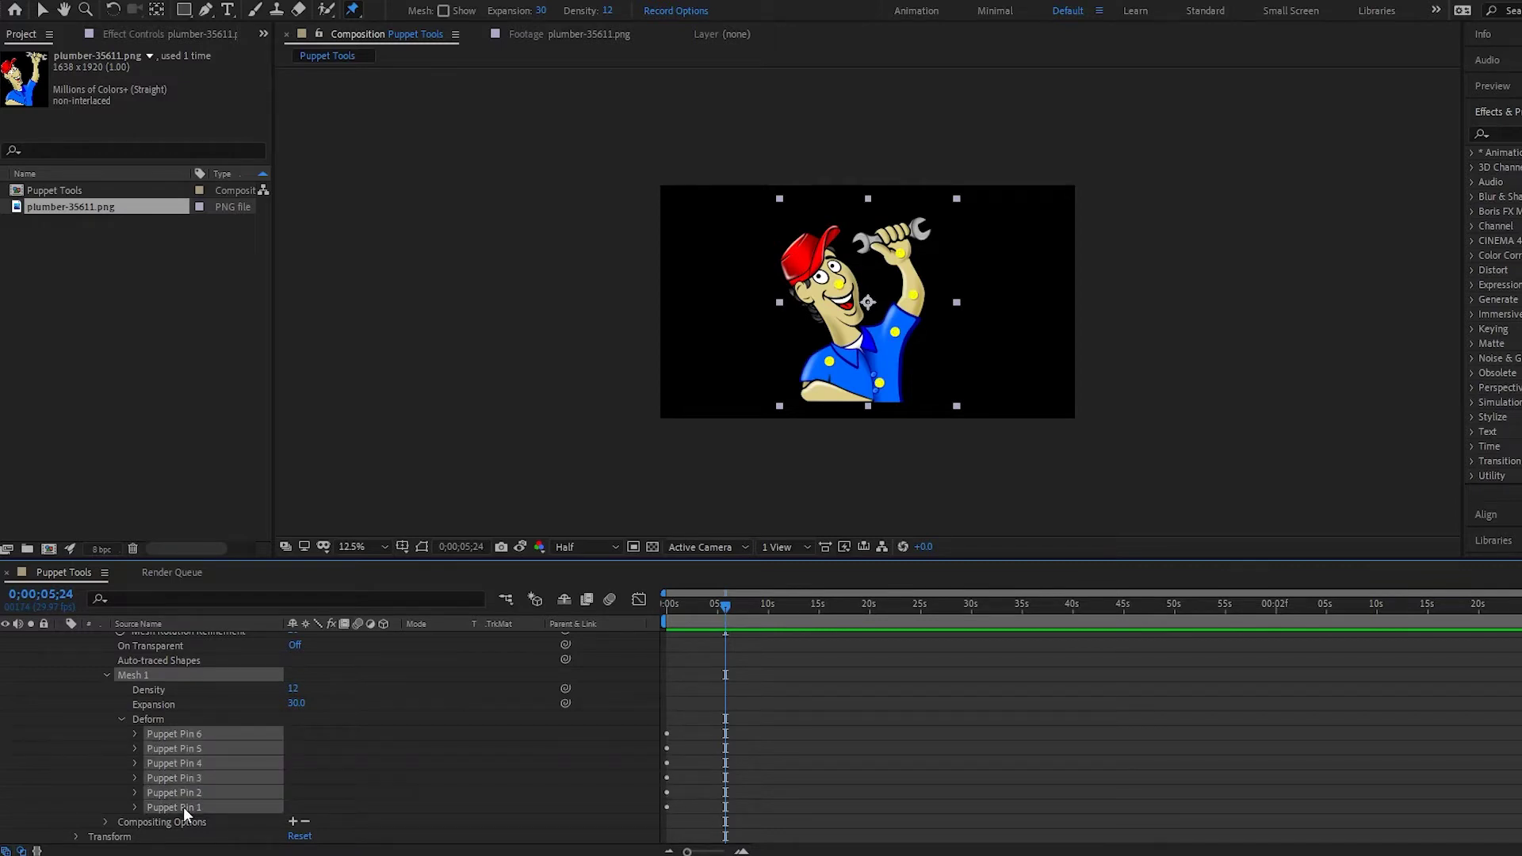
key(p)
click(682, 611)
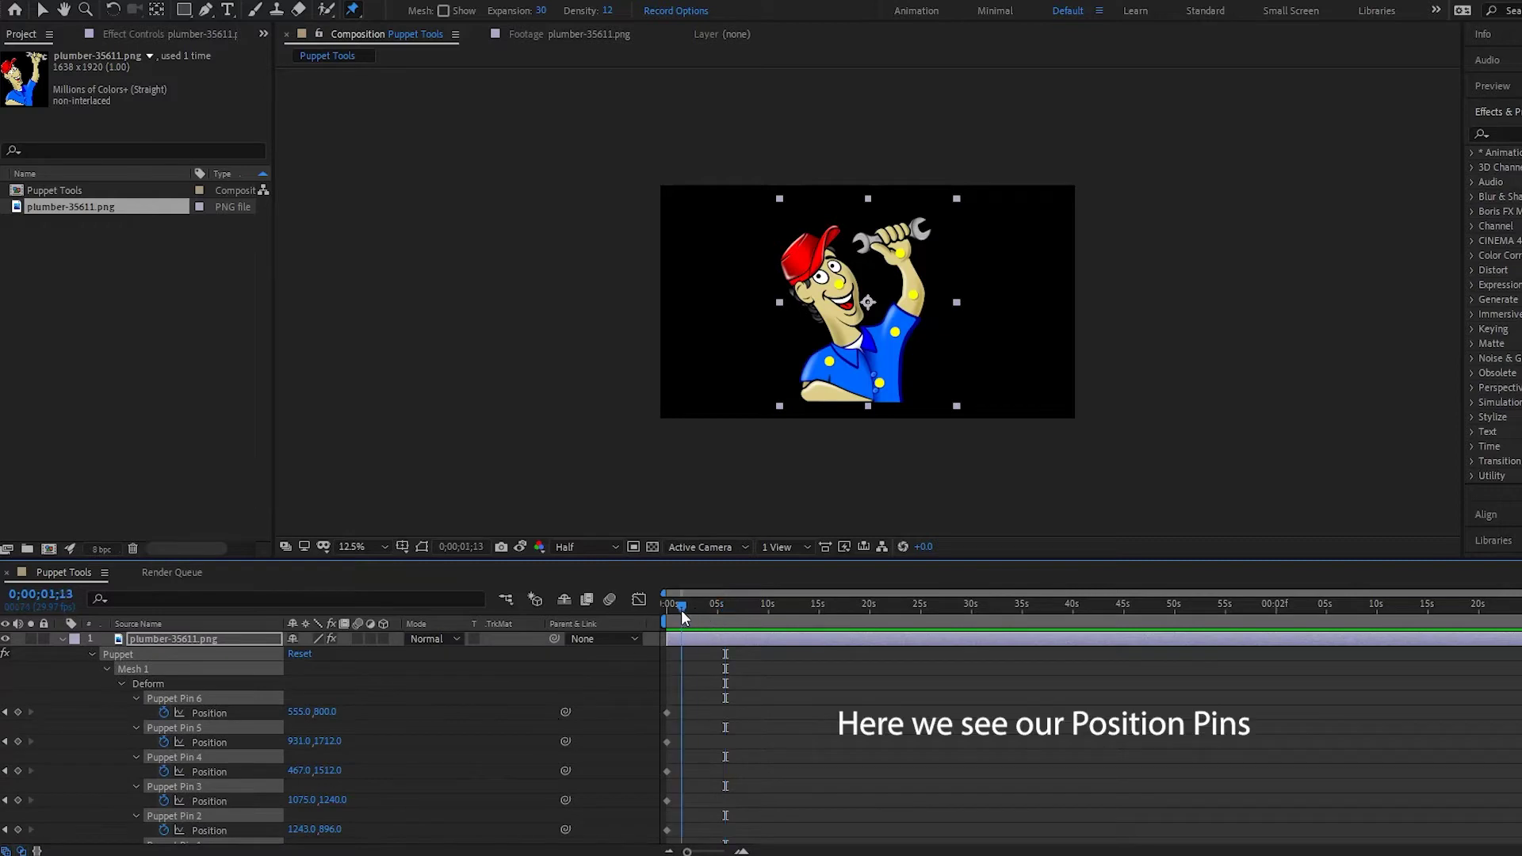
drag(717, 558, 730, 399)
Try adding a Position pin on the red cap at 0;00;05;03, and undo it.
click(718, 445)
click(815, 182)
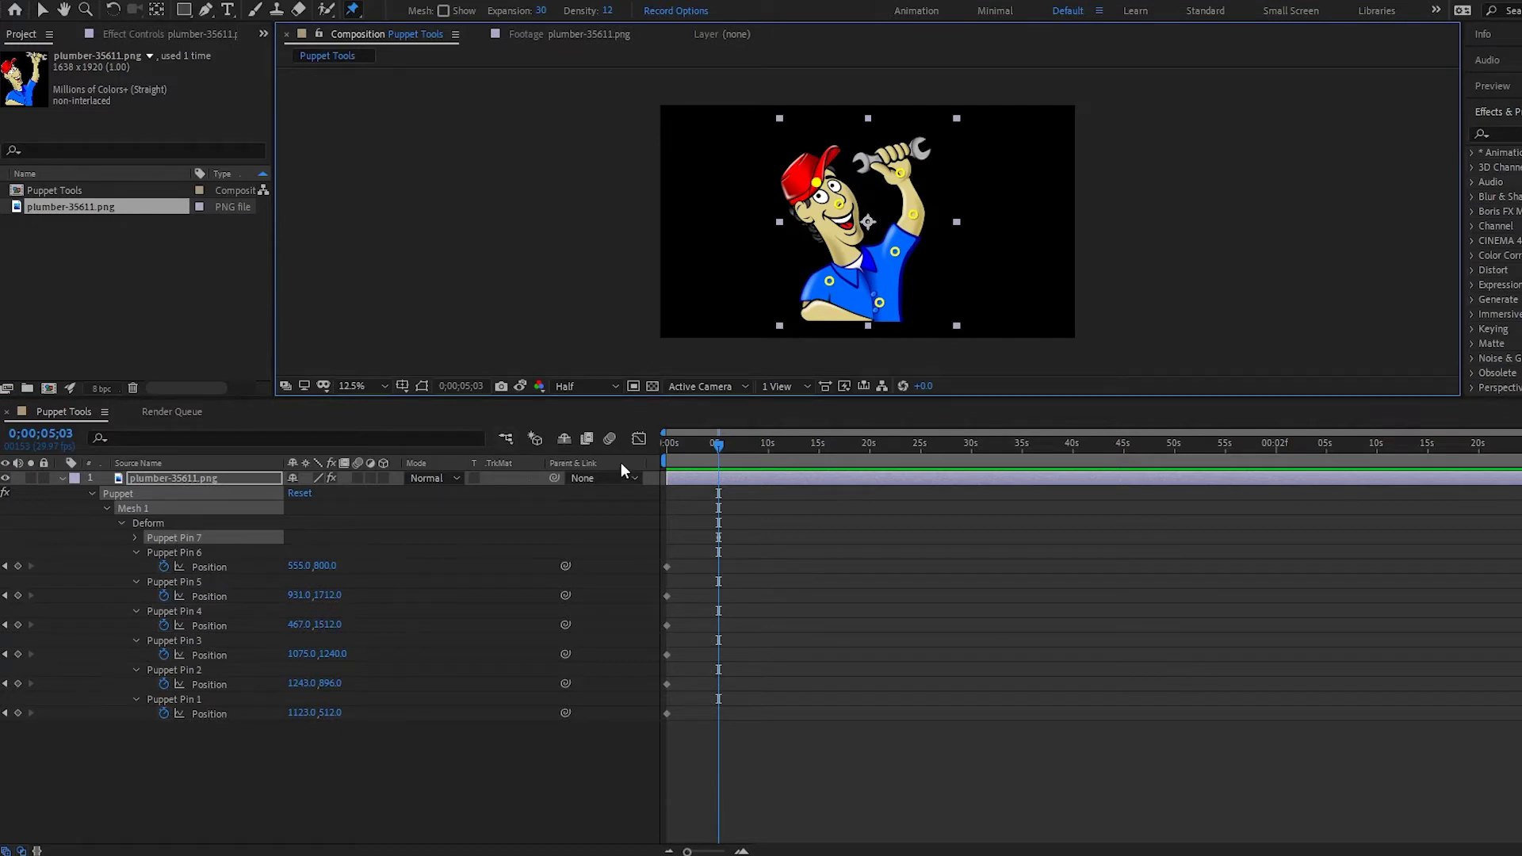
drag(727, 449, 748, 451)
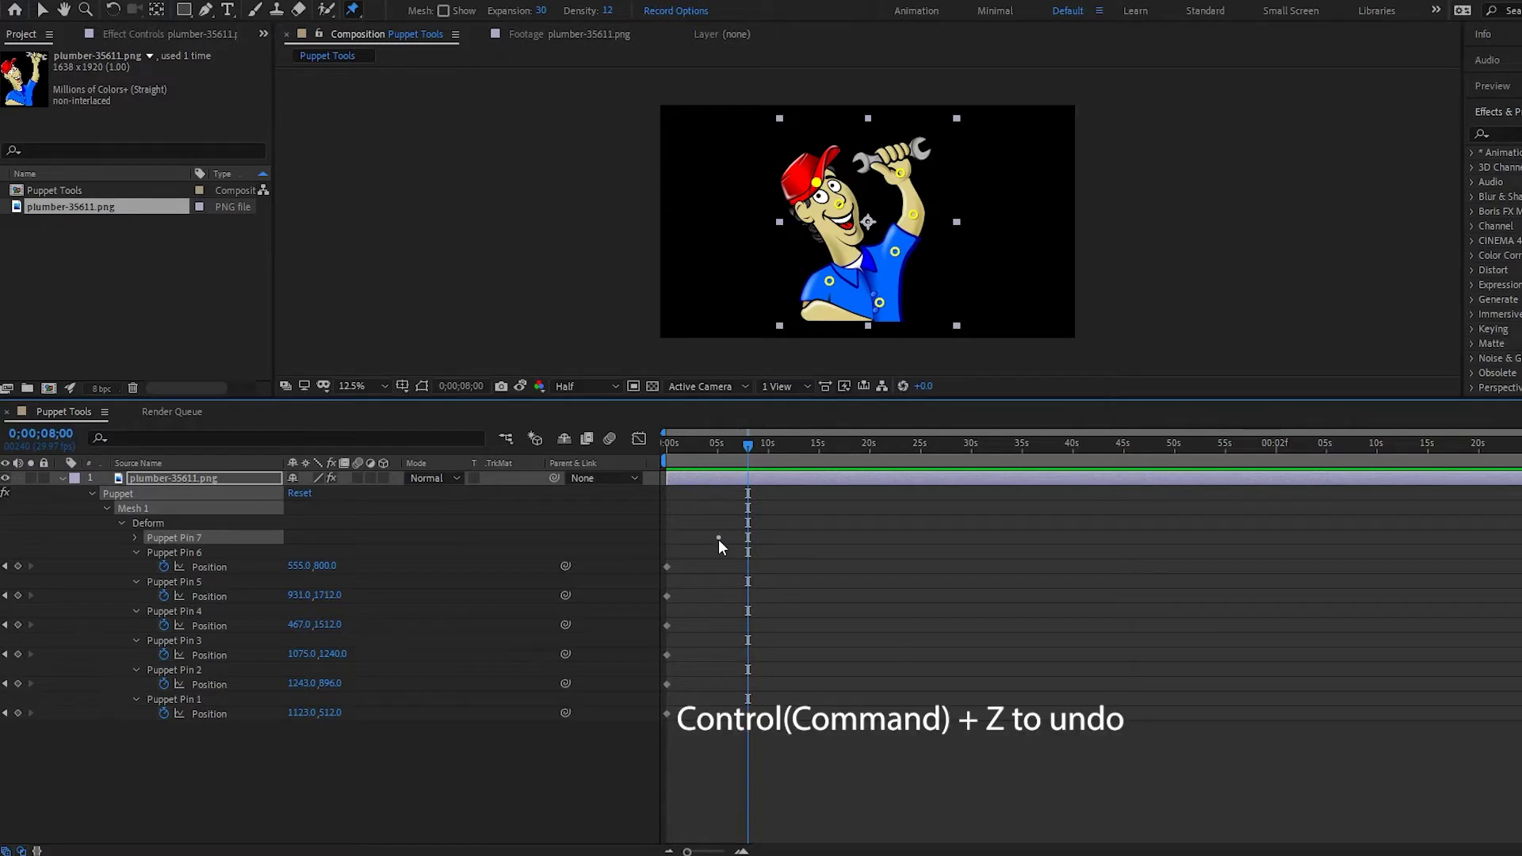
key(ctrl+z)
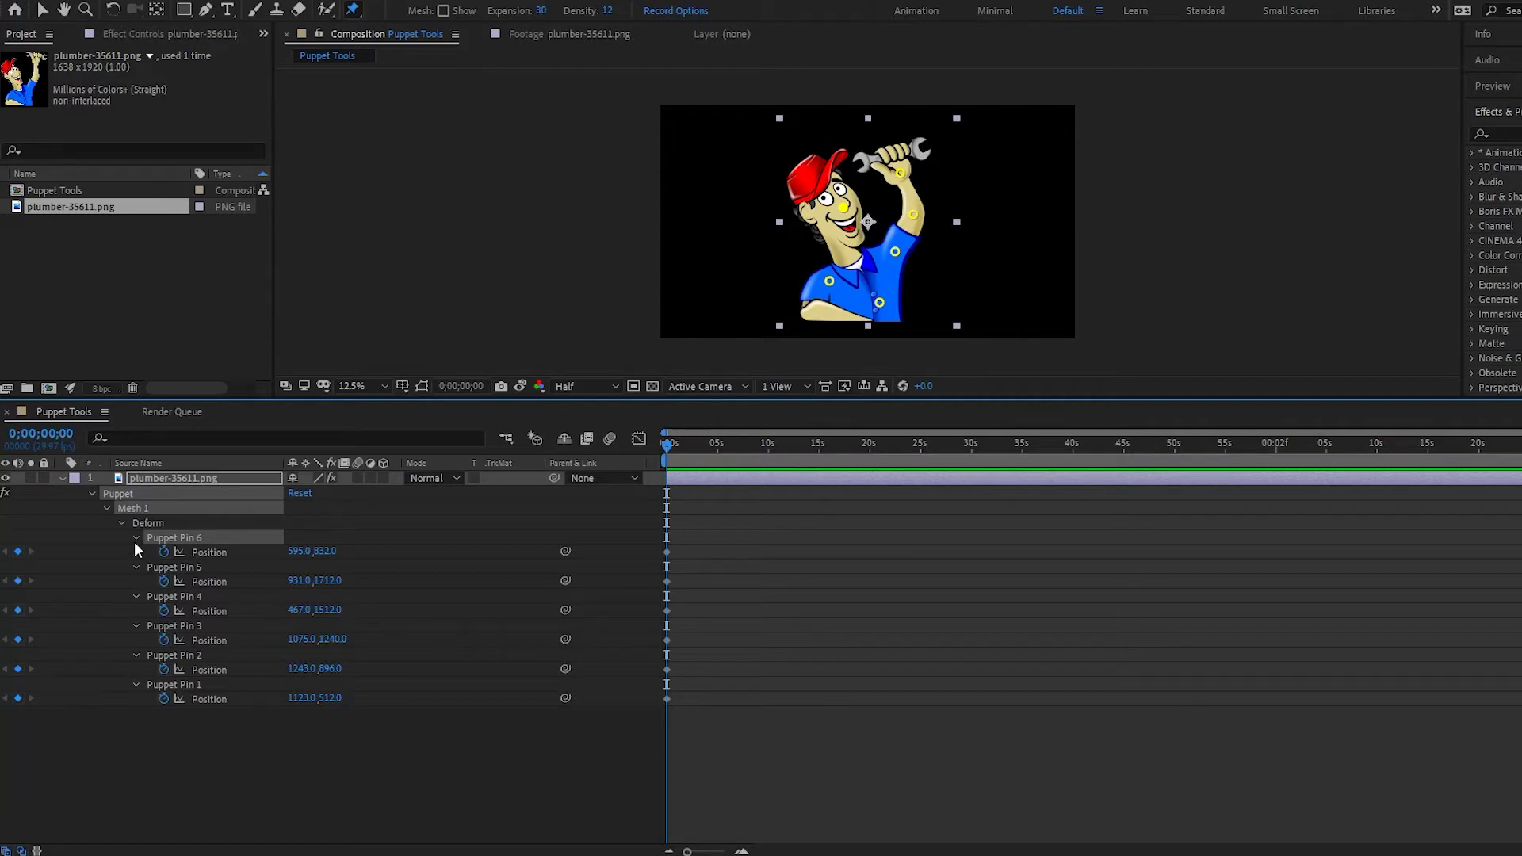
Reveal the Pin Type property of all six pins and check the type options of Puppet Pin 6.
click(123, 521)
click(120, 522)
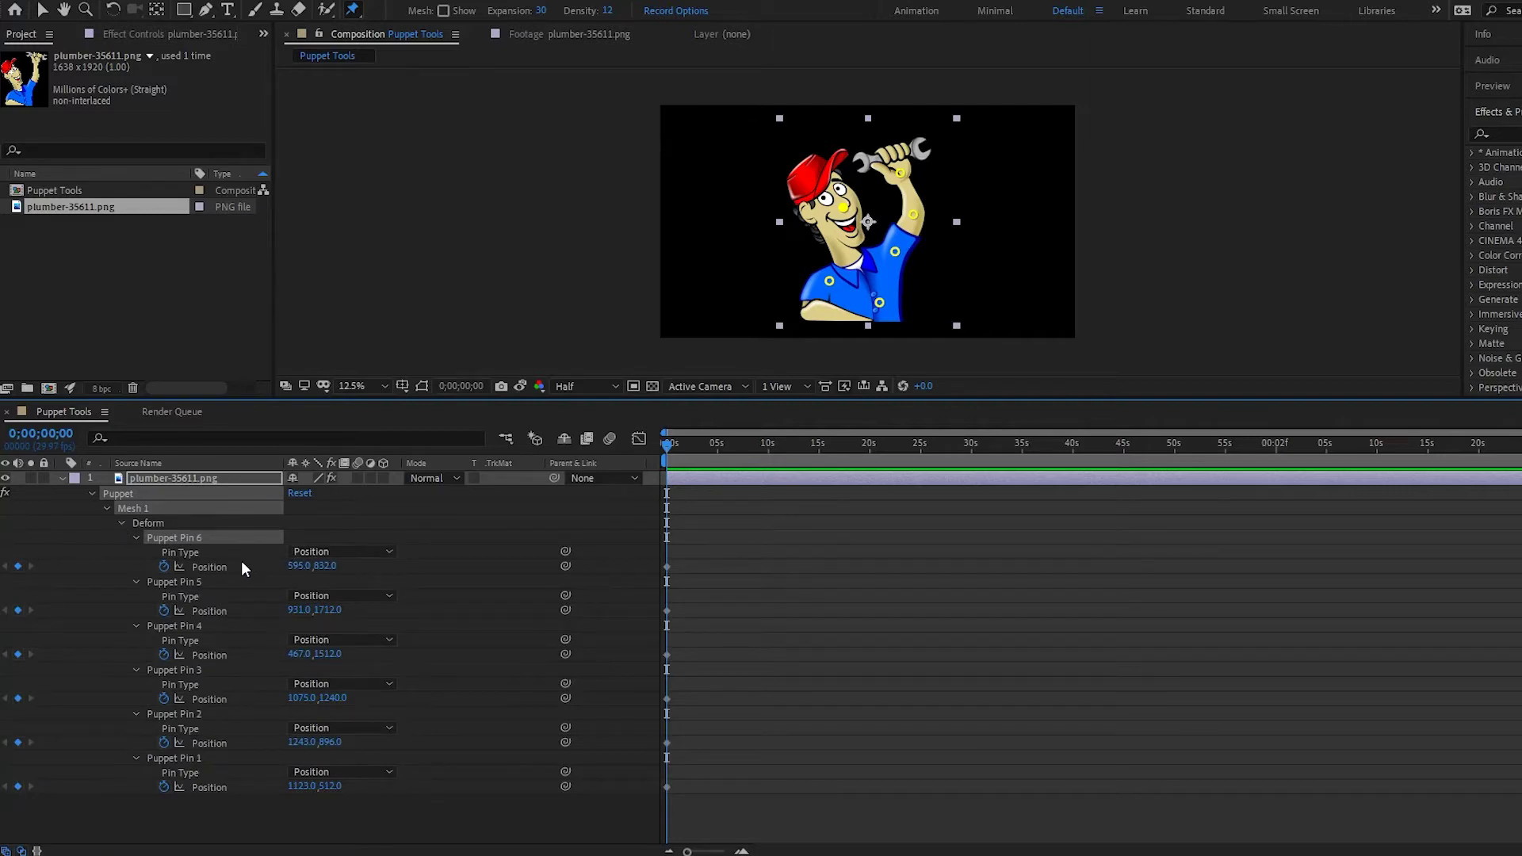
click(331, 553)
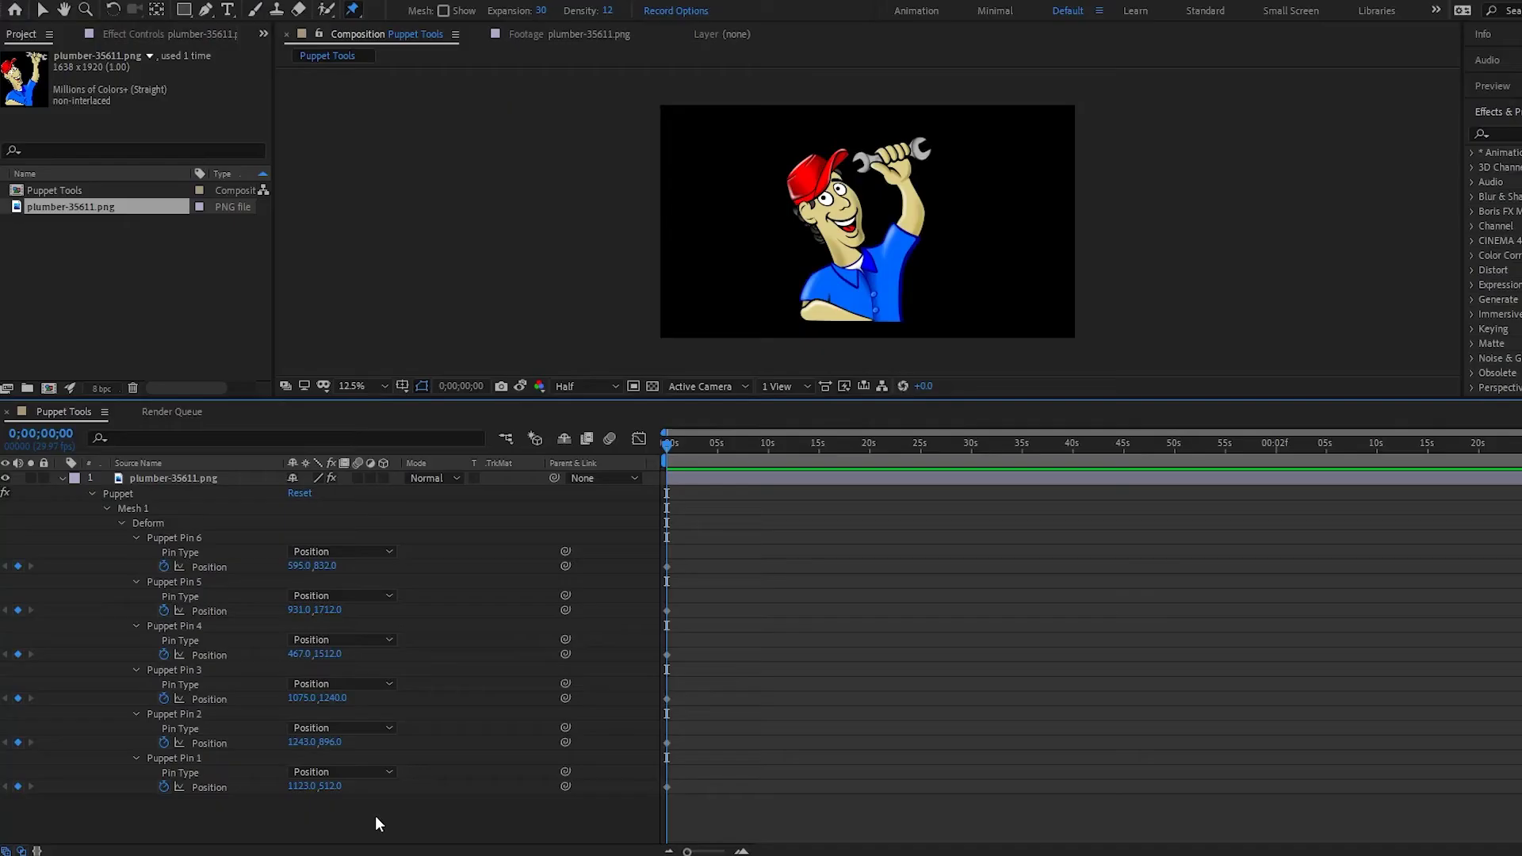
Delete the Puppet effect from the plumber layer and place a Puppet Bend pin on the plumber's face.
click(124, 498)
key(Delete)
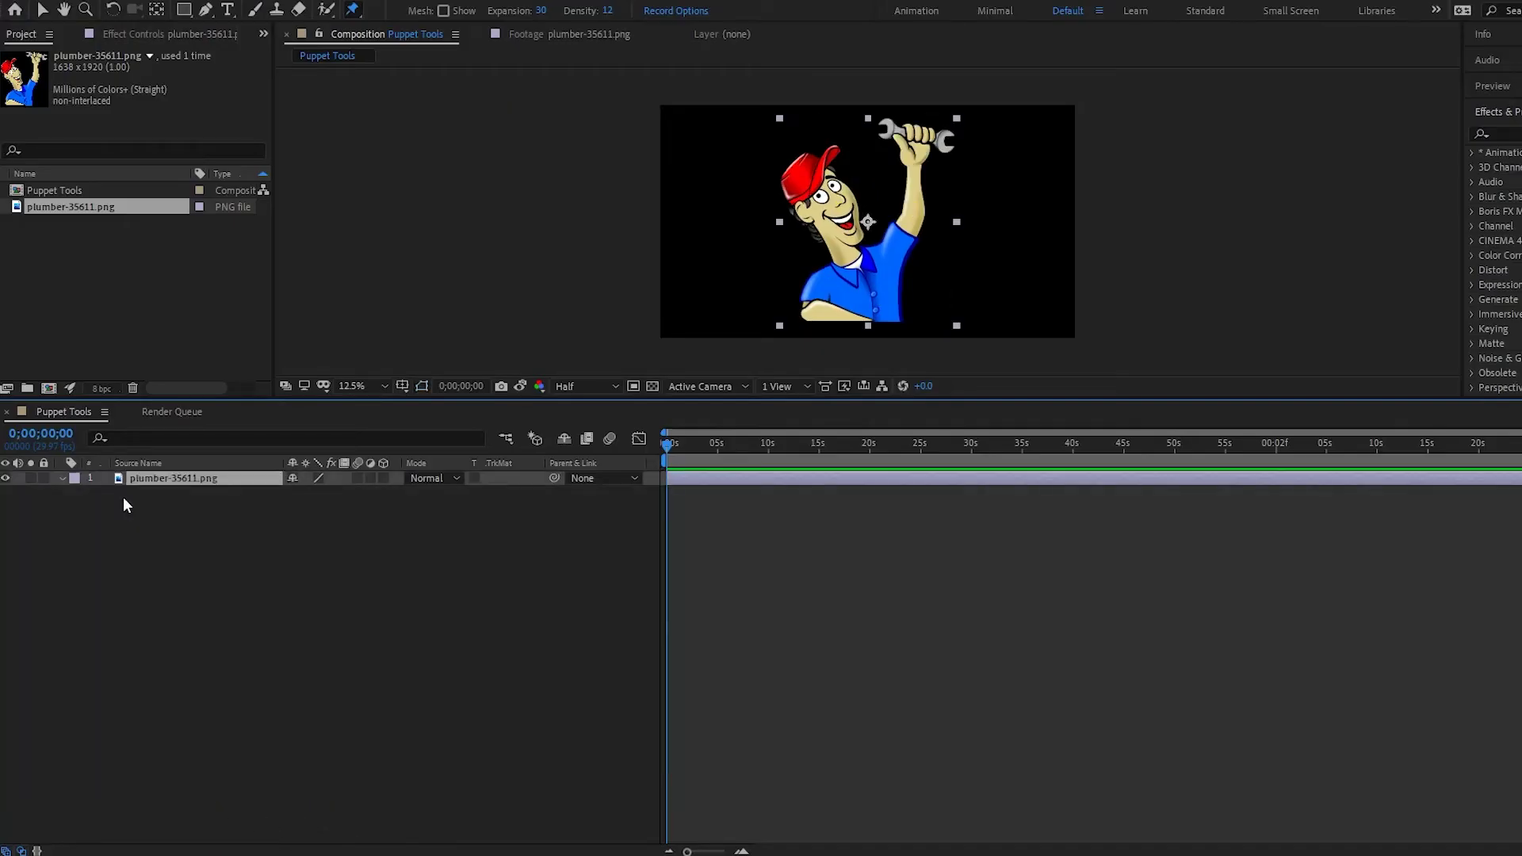
click(357, 18)
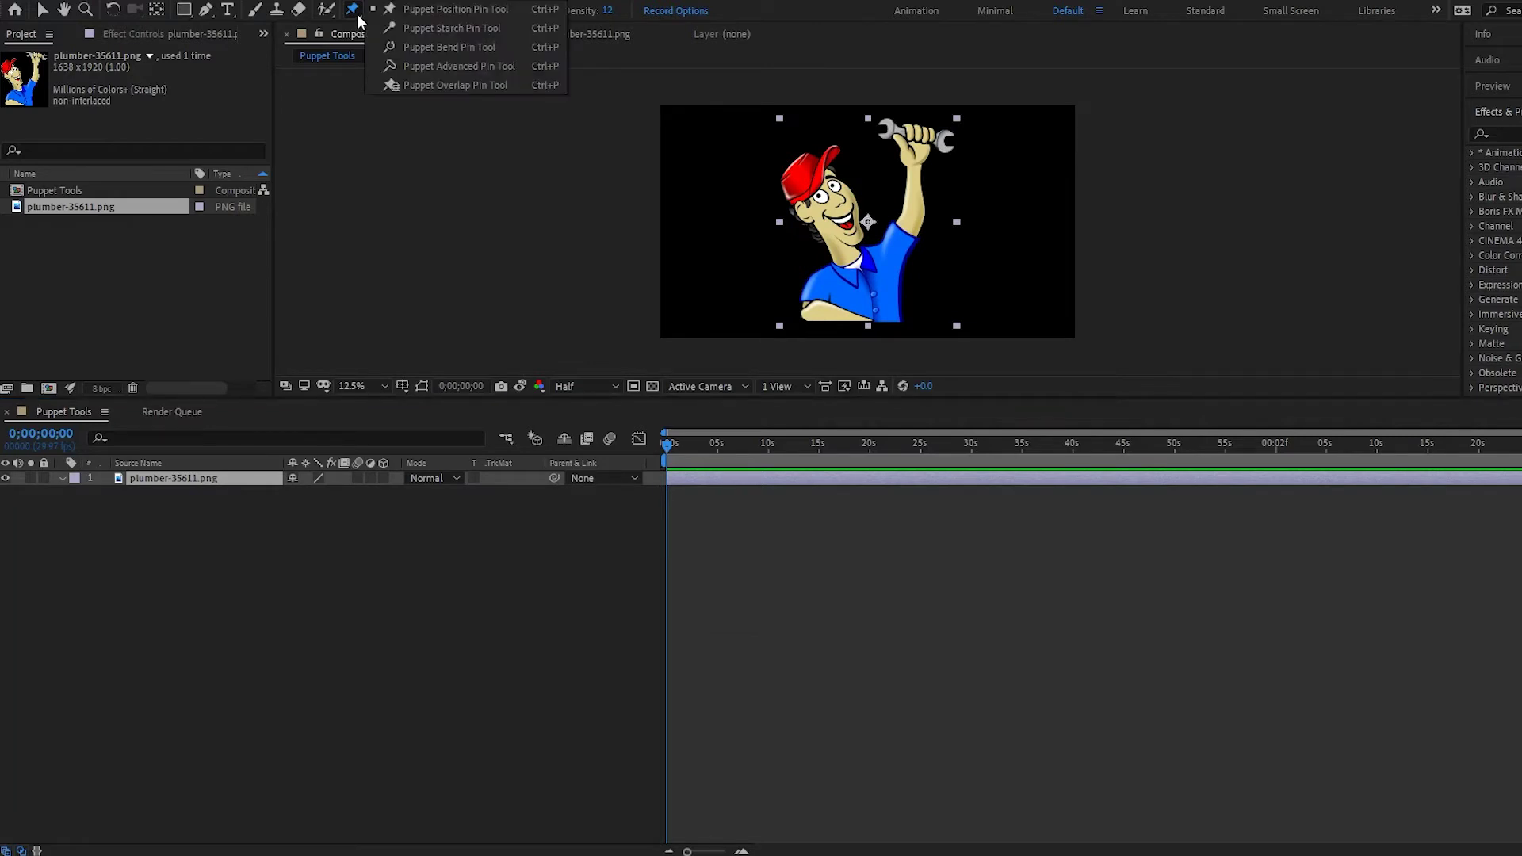
click(434, 48)
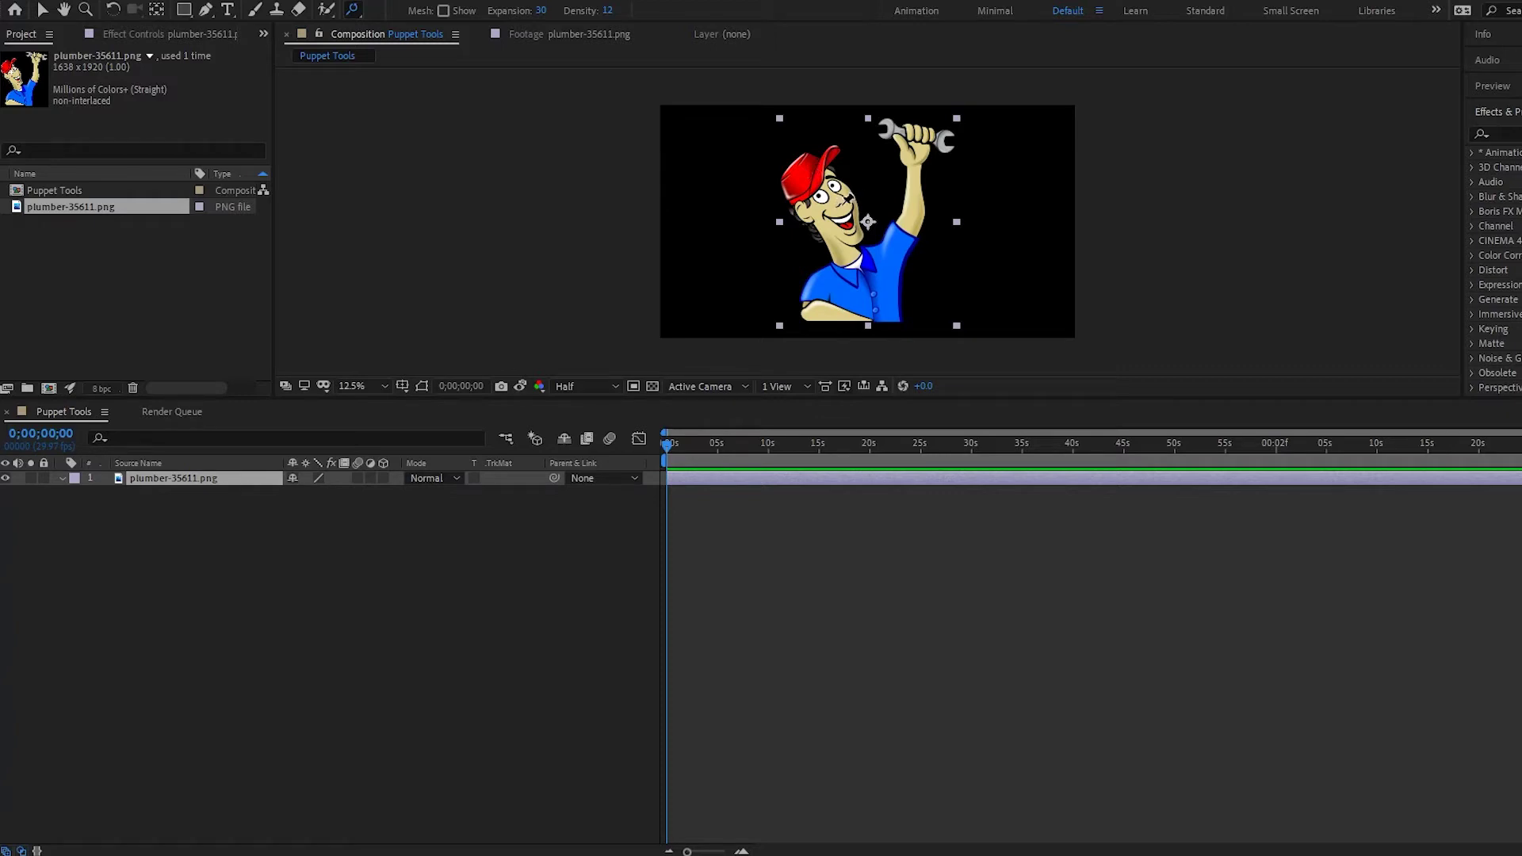
click(839, 202)
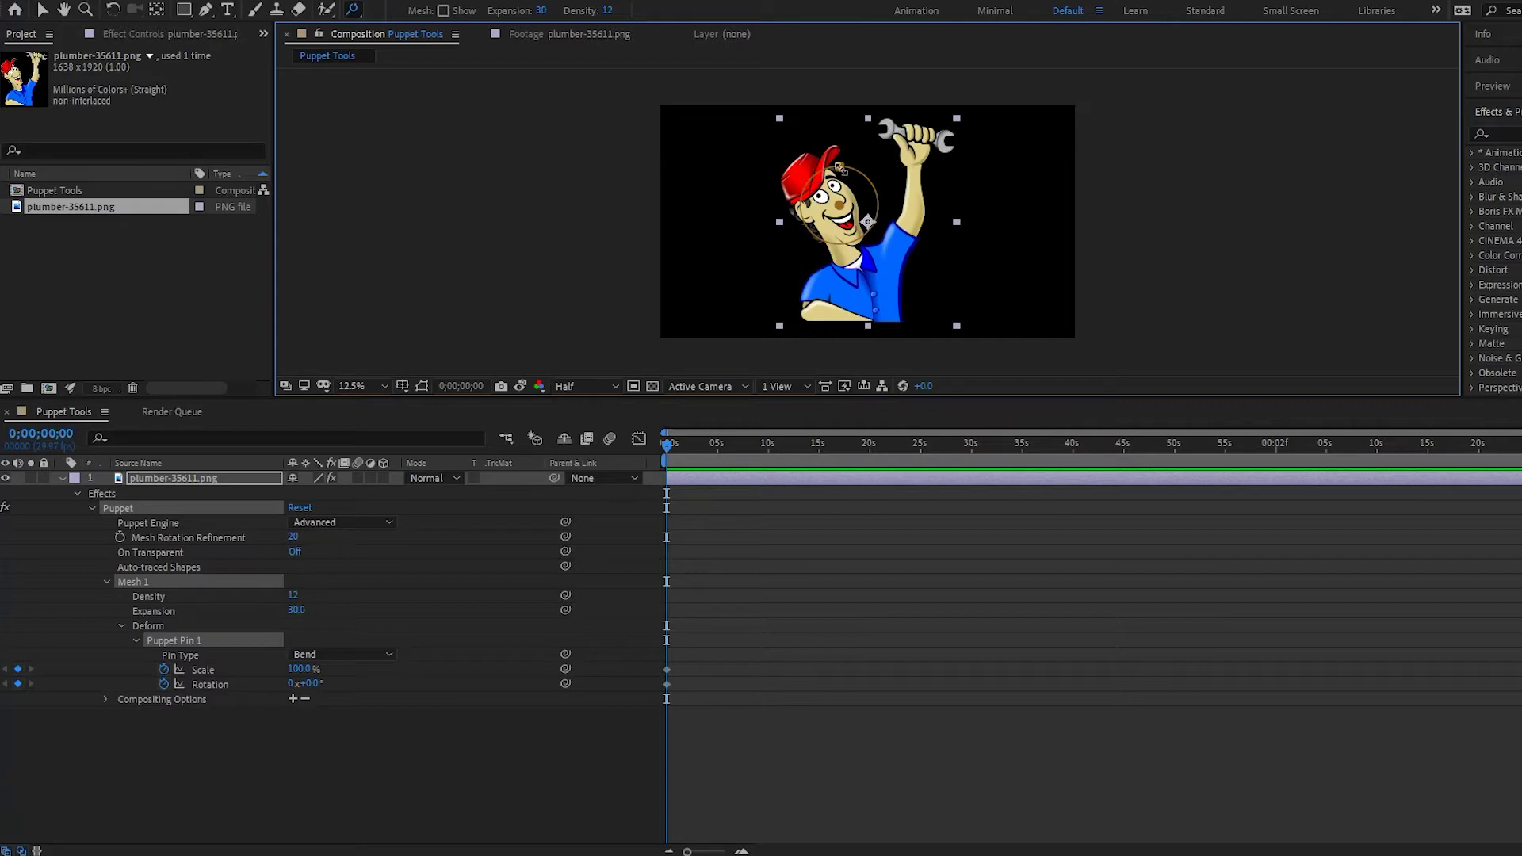
Scale the face's Bend pin to about 91.7% and add a second Bend pin on the chest.
drag(840, 168, 839, 156)
mouse_move(879, 205)
mouse_down()
mouse_move(864, 242)
mouse_move(885, 204)
mouse_up()
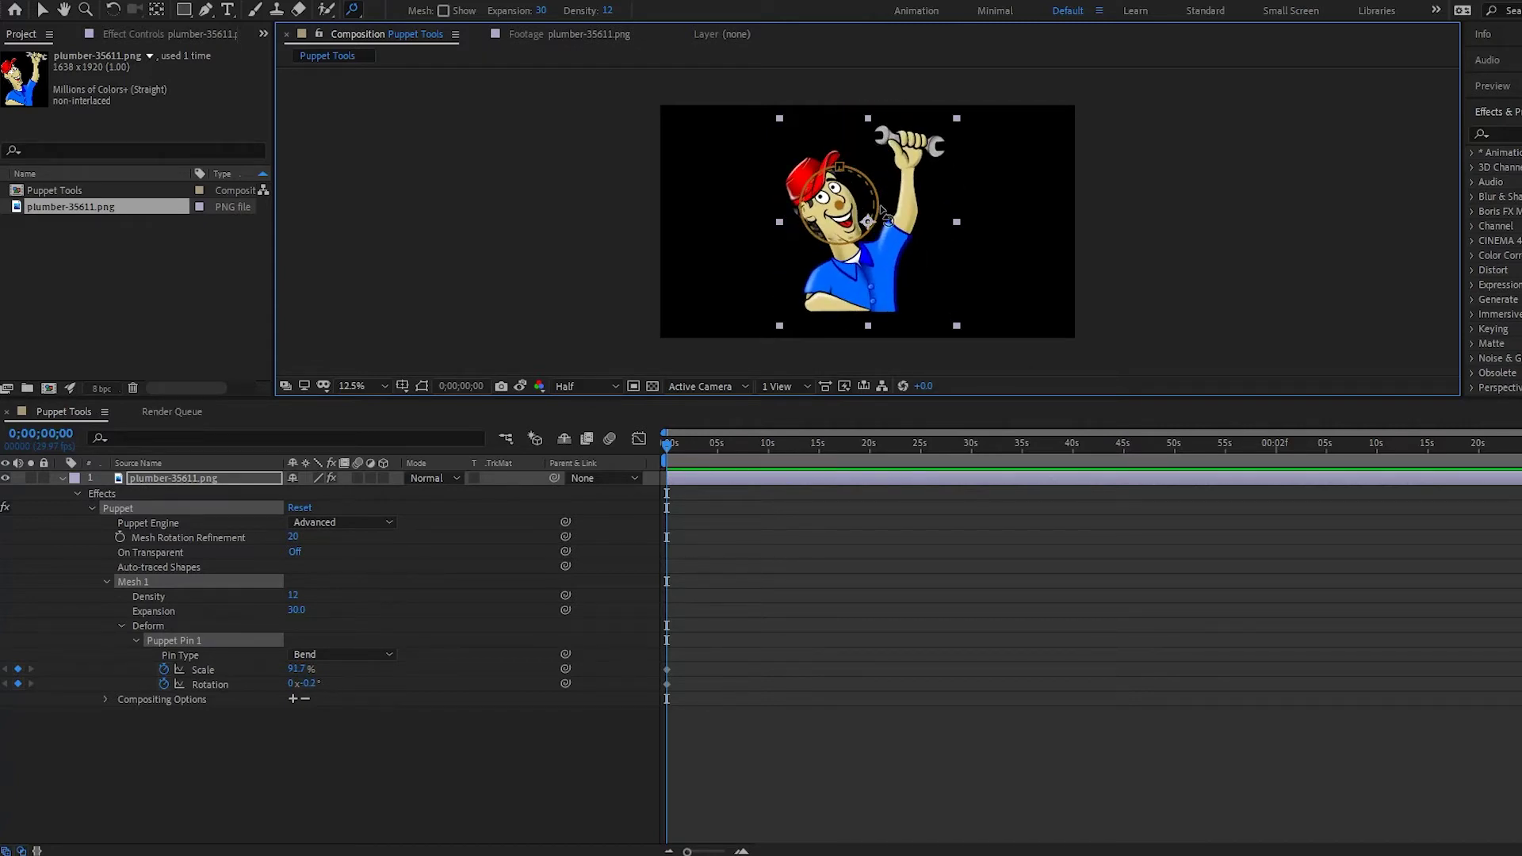
click(868, 270)
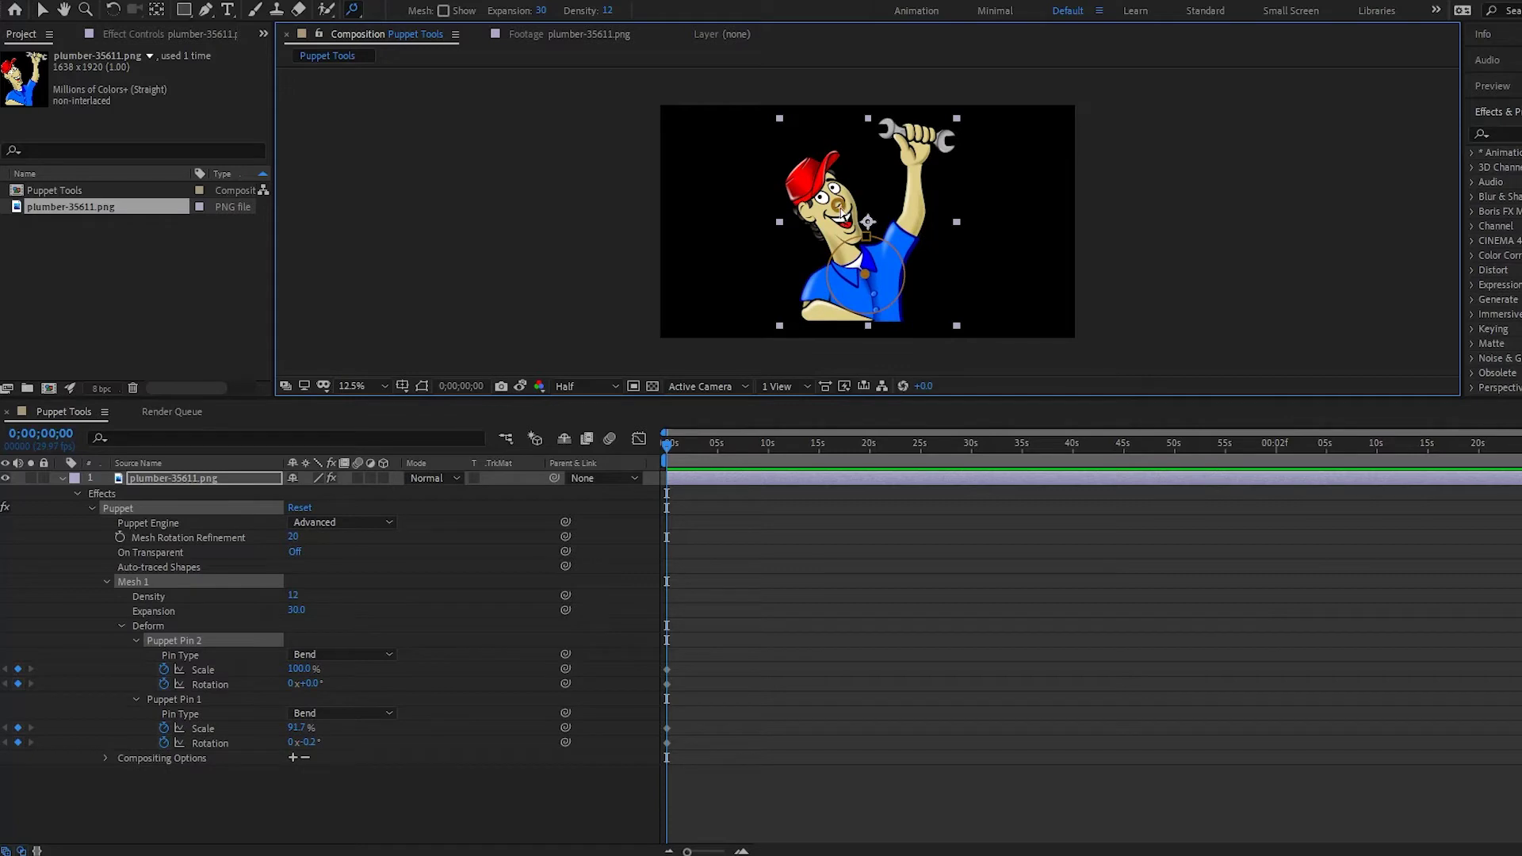
Scale the face's Bend pin to about 101.6% and rotate it to about 13.3°.
click(842, 213)
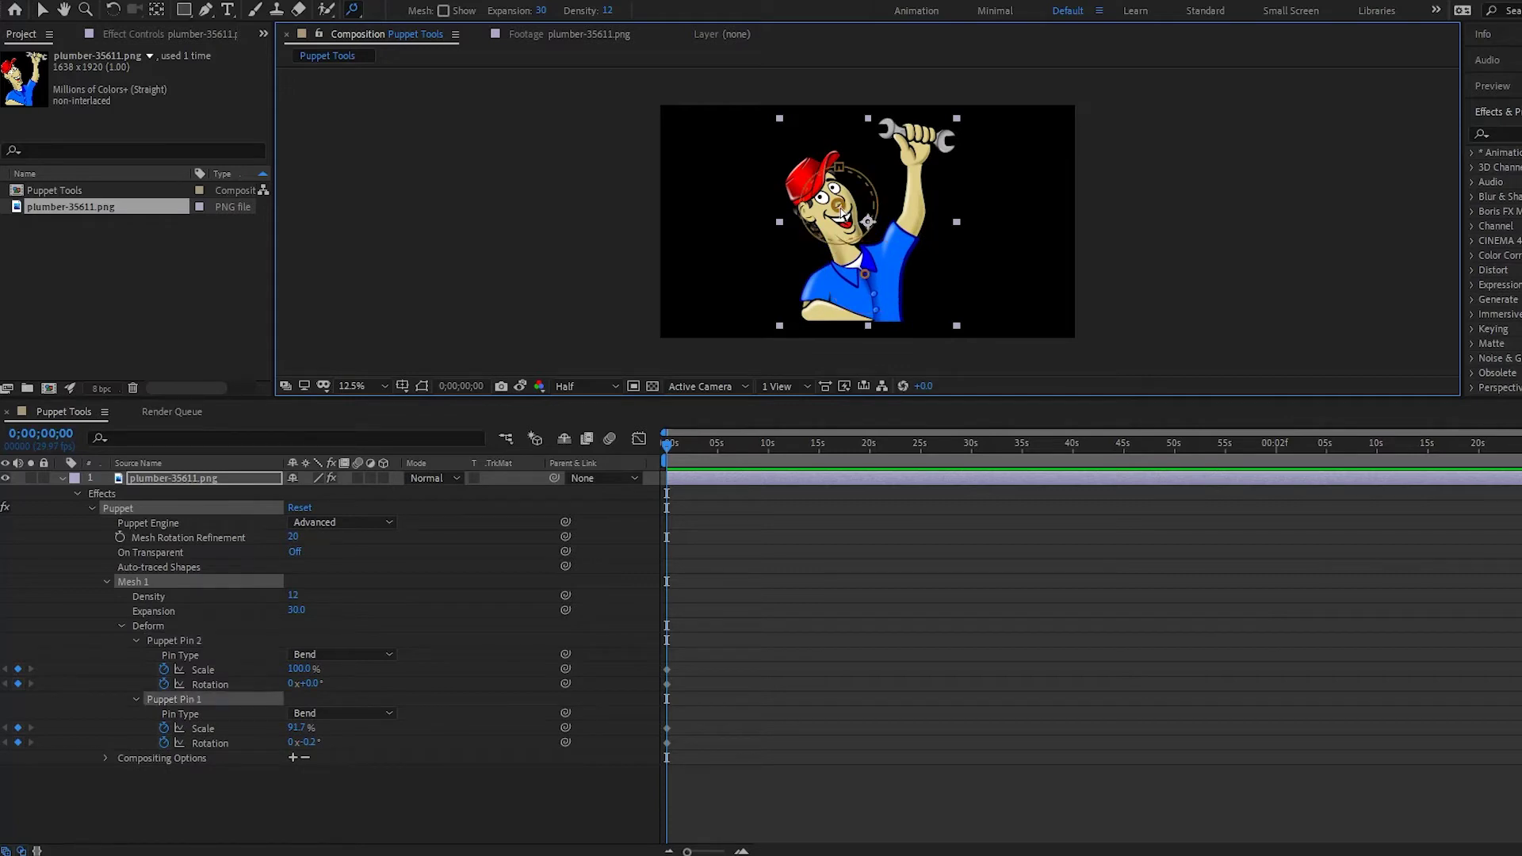
drag(840, 168, 829, 99)
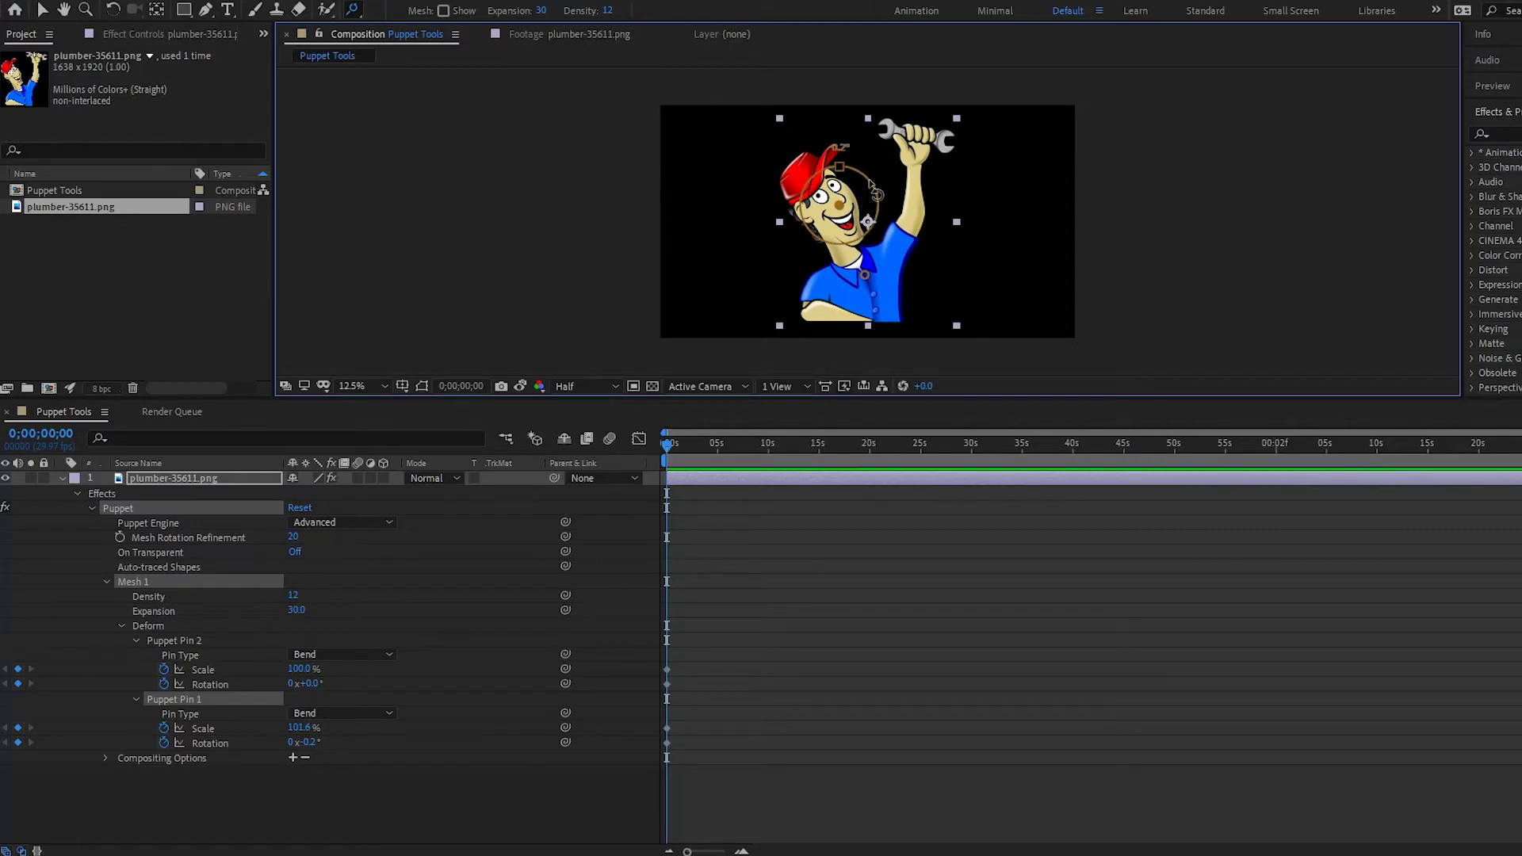
mouse_move(870, 184)
mouse_down()
mouse_move(842, 162)
mouse_move(872, 170)
mouse_move(917, 249)
mouse_move(910, 286)
mouse_move(899, 184)
mouse_move(816, 144)
mouse_move(881, 167)
mouse_up()
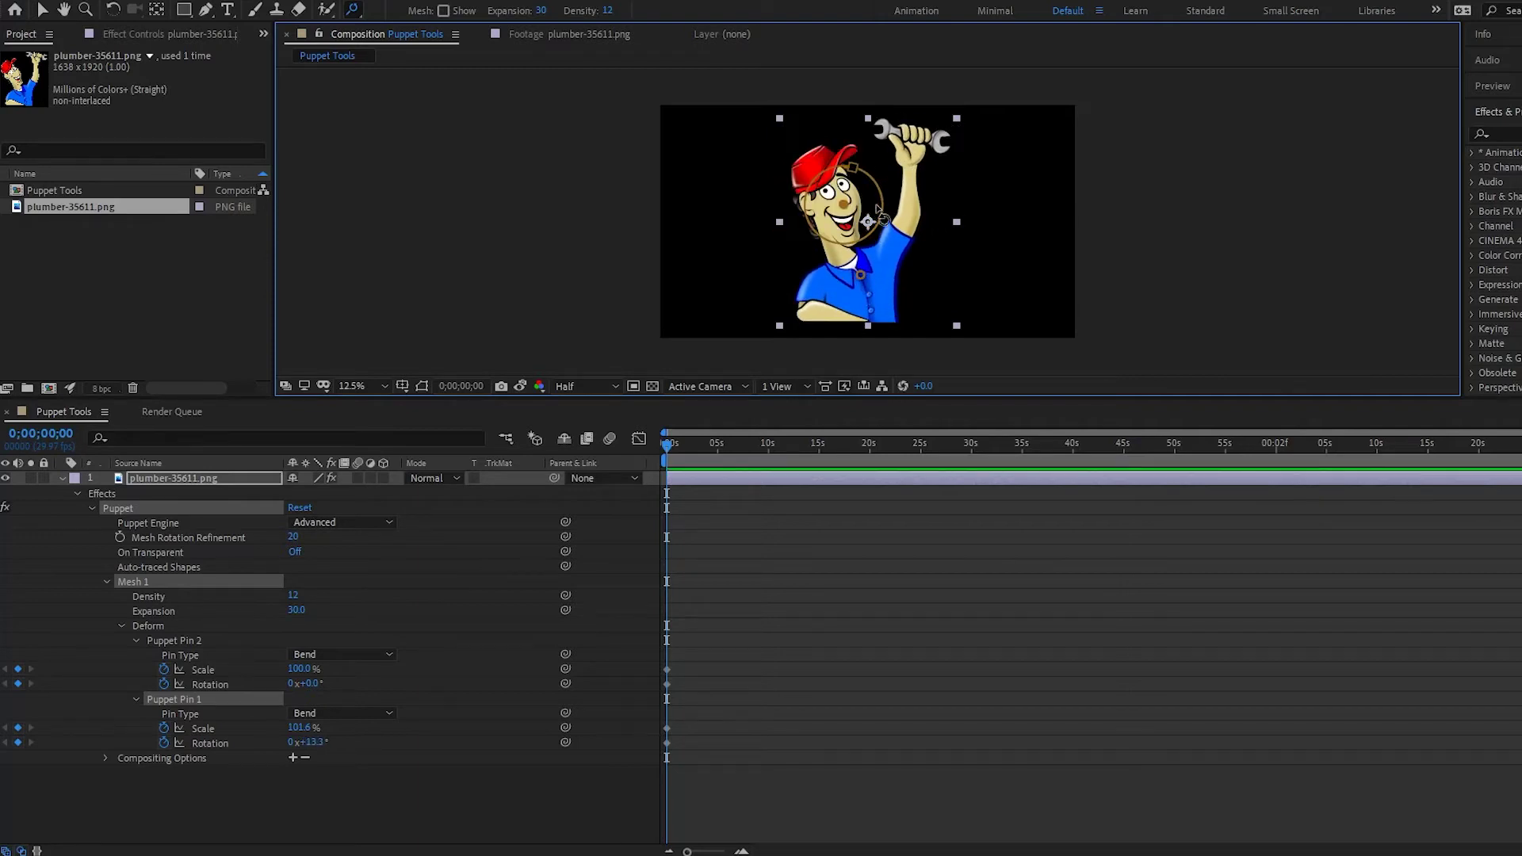
Rotate the face's Bend pin to about 15.6° and delete both the face and chest pins.
mouse_move(884, 198)
mouse_down()
mouse_move(875, 162)
mouse_move(887, 202)
mouse_up()
click(860, 276)
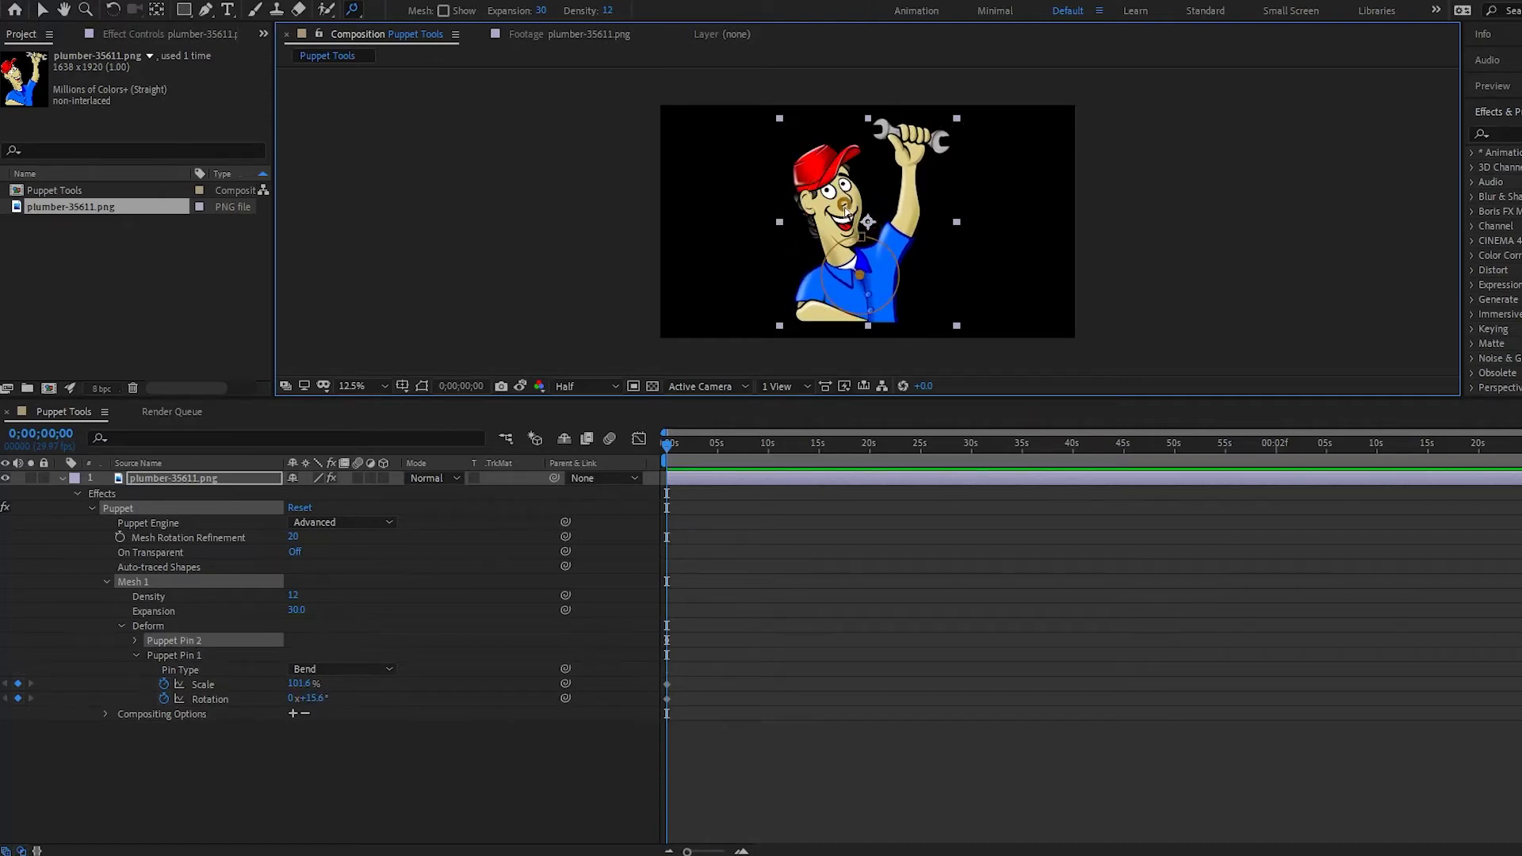
shift+click(844, 204)
key(Delete)
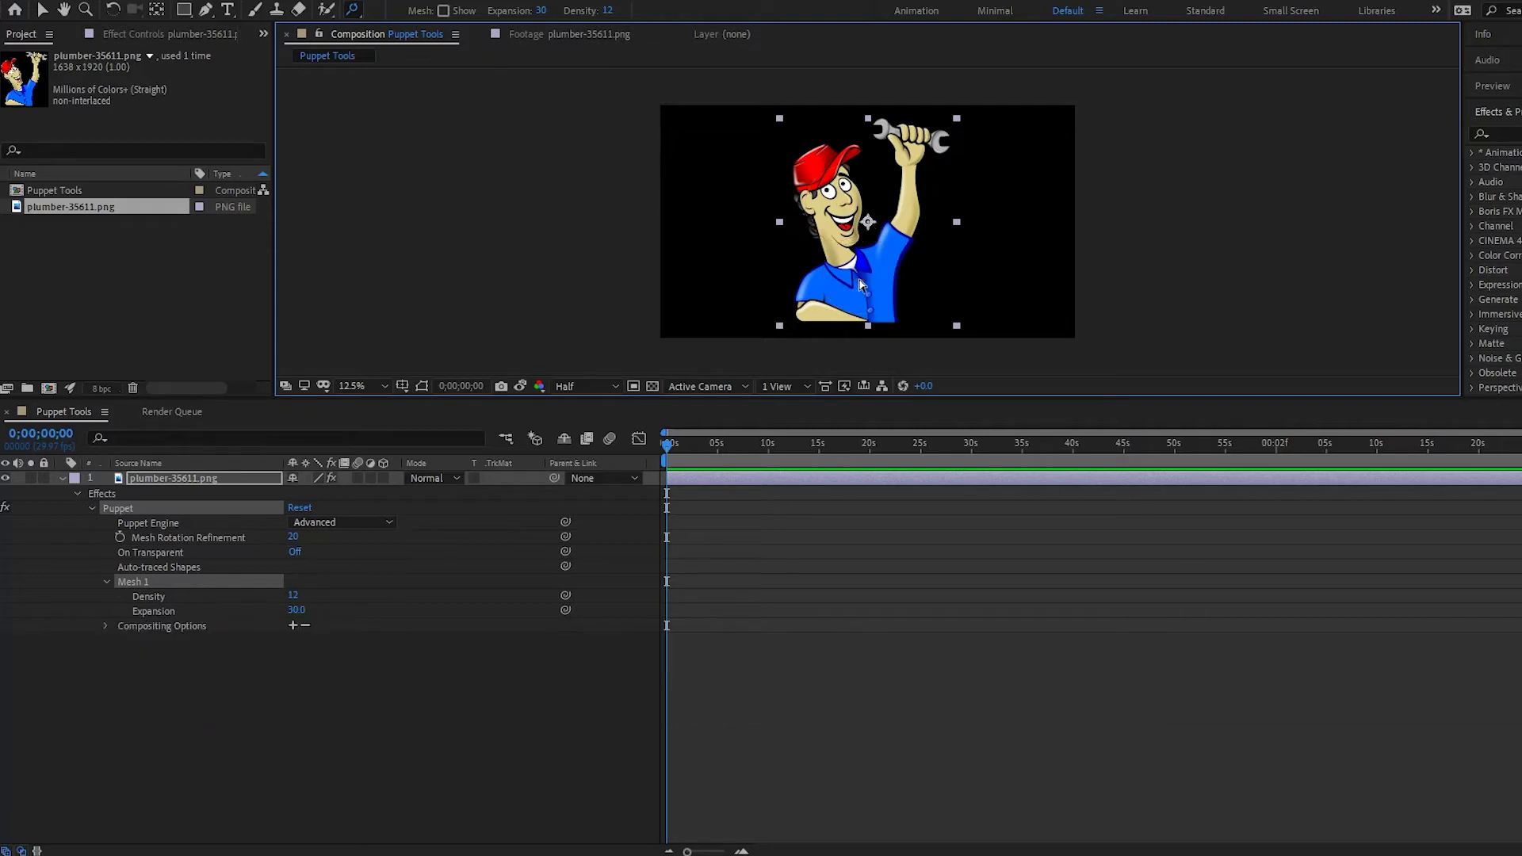
Place a Puppet Bend pin on the plumber's face and a Puppet Position pin on the chest.
click(351, 10)
click(412, 49)
click(833, 203)
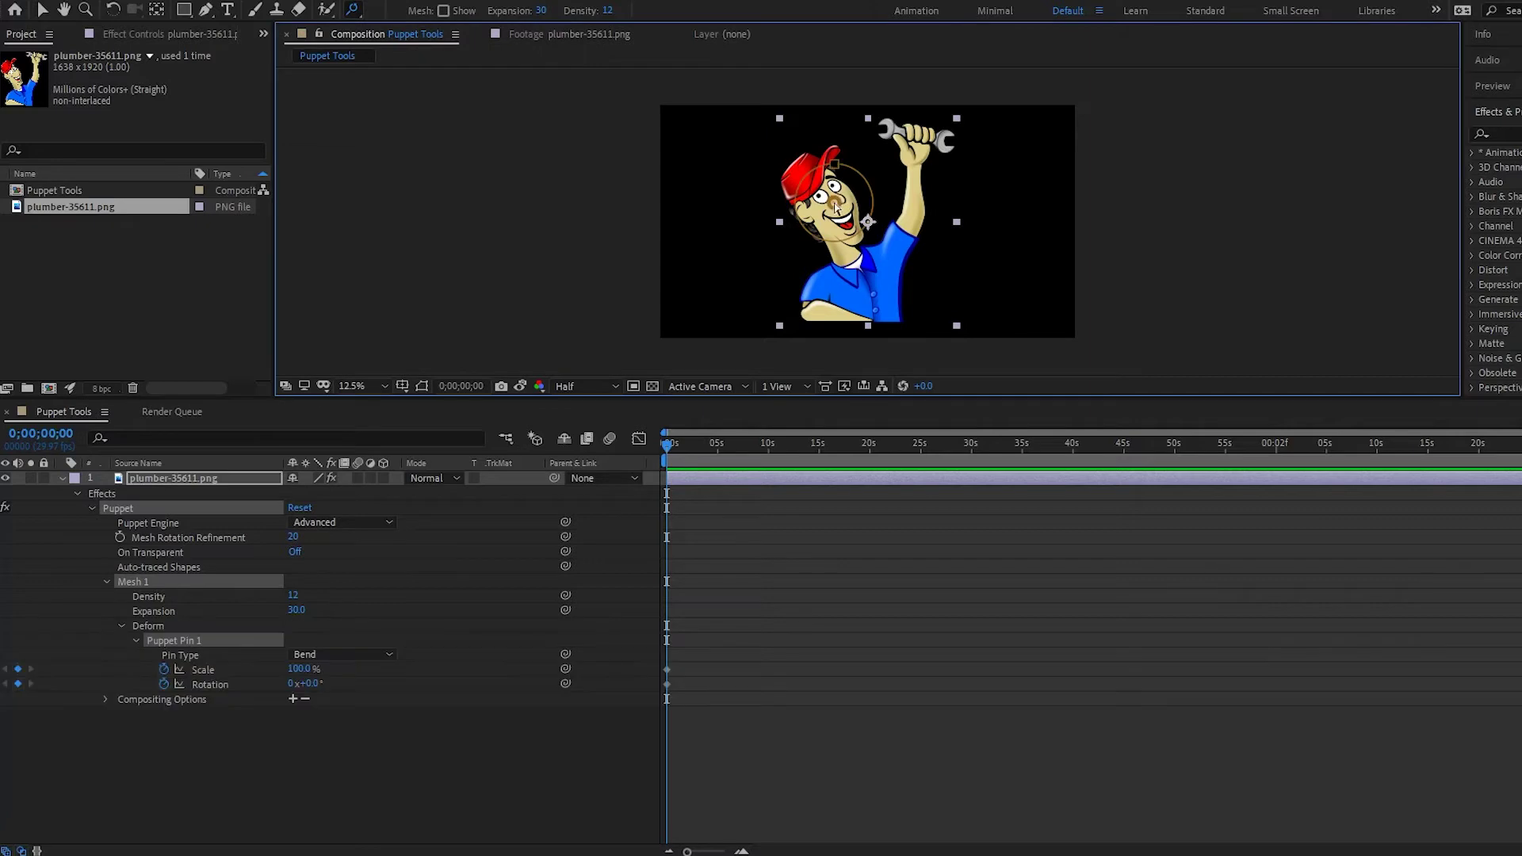
click(354, 9)
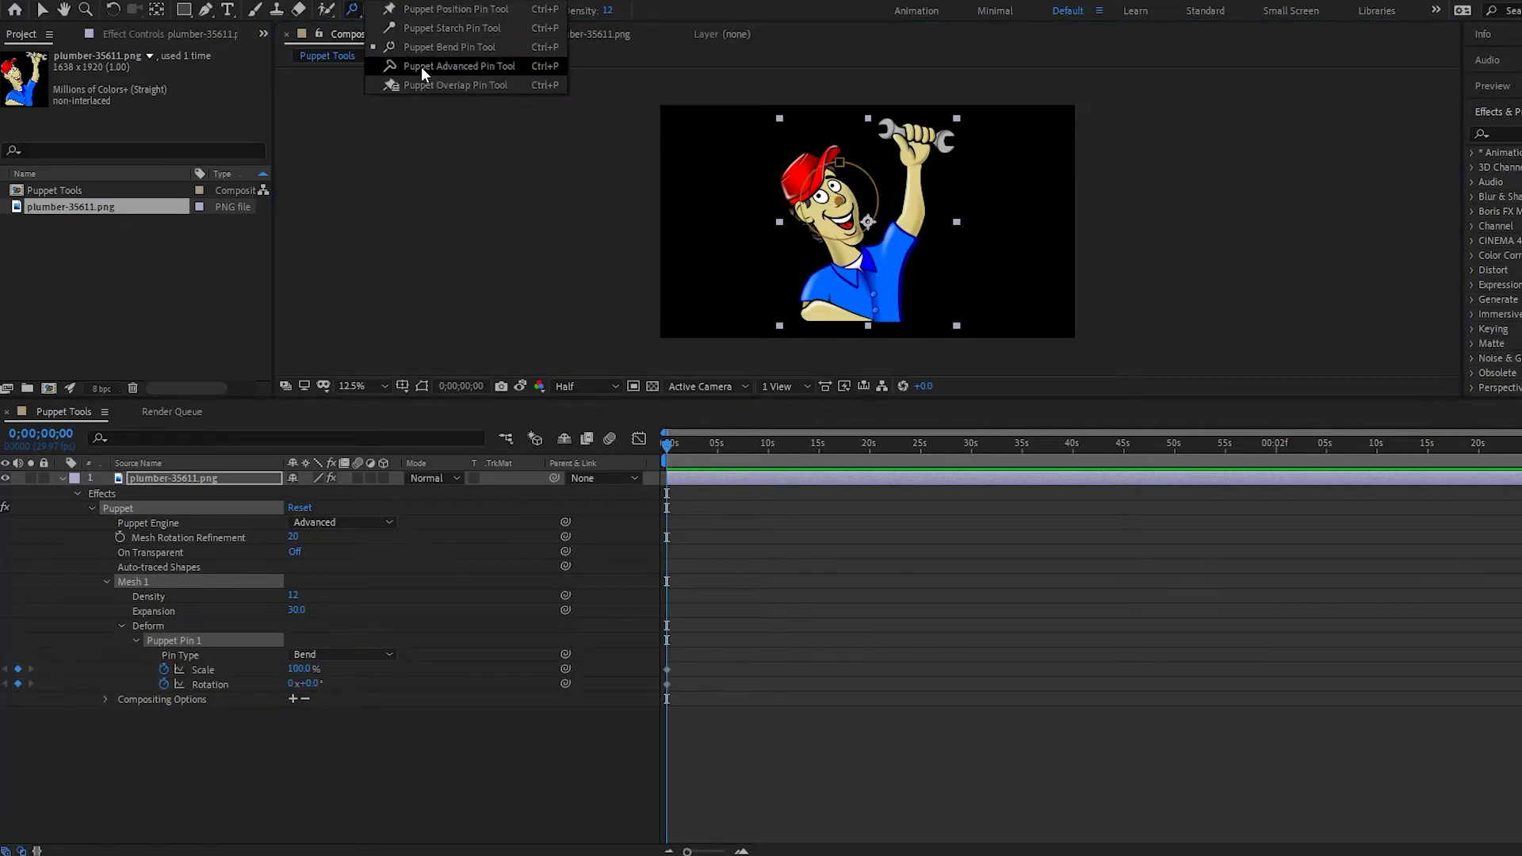
click(438, 11)
click(858, 274)
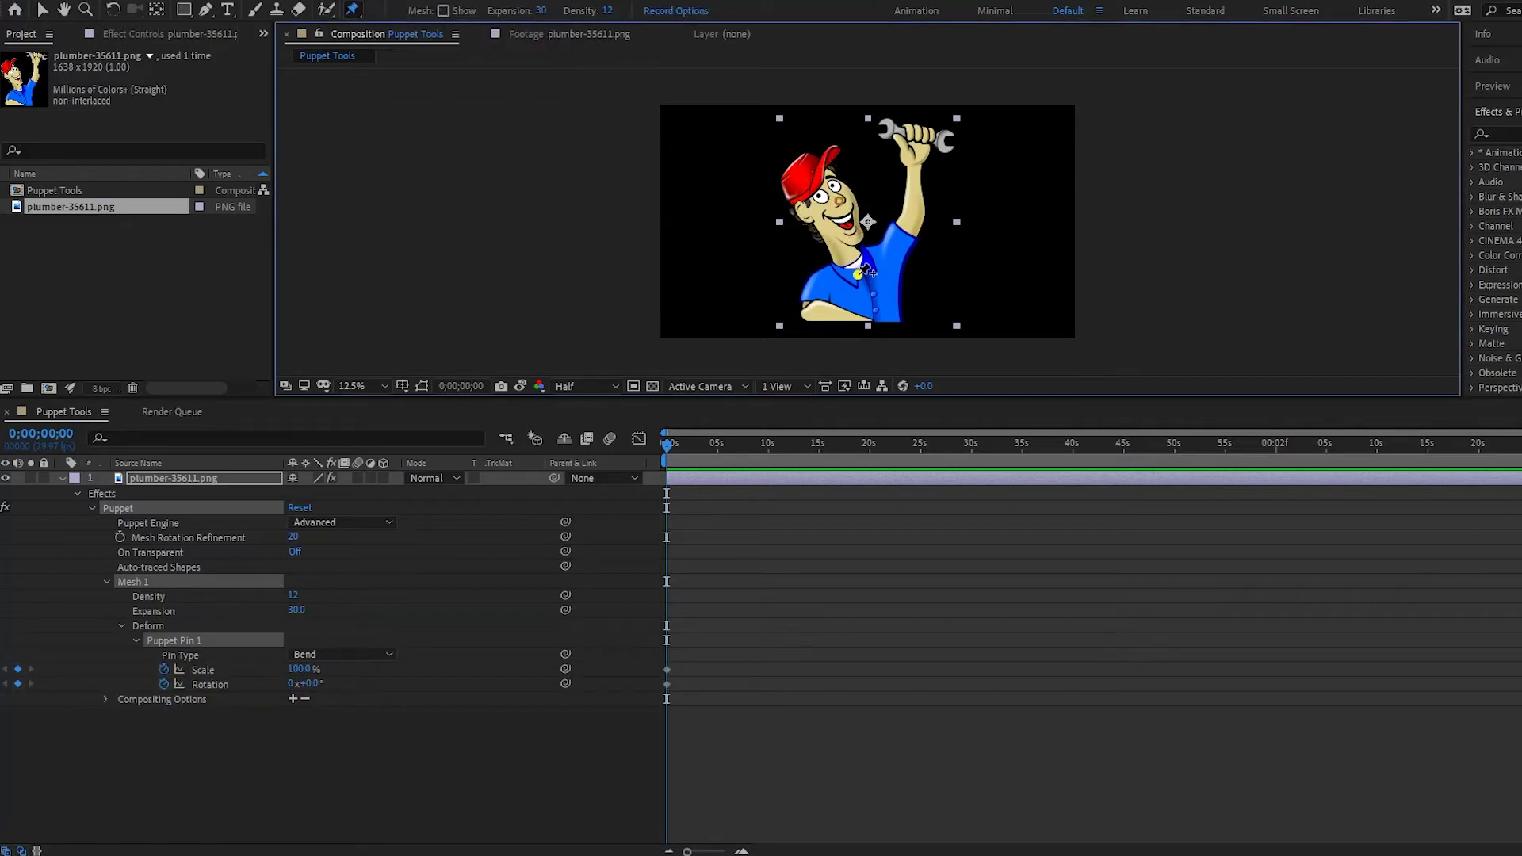
Rotate the face's Bend pin to about 1.3° and delete the Position pin on the chest.
click(838, 204)
mouse_move(877, 192)
mouse_down()
mouse_move(871, 177)
mouse_move(905, 206)
mouse_move(886, 195)
mouse_up()
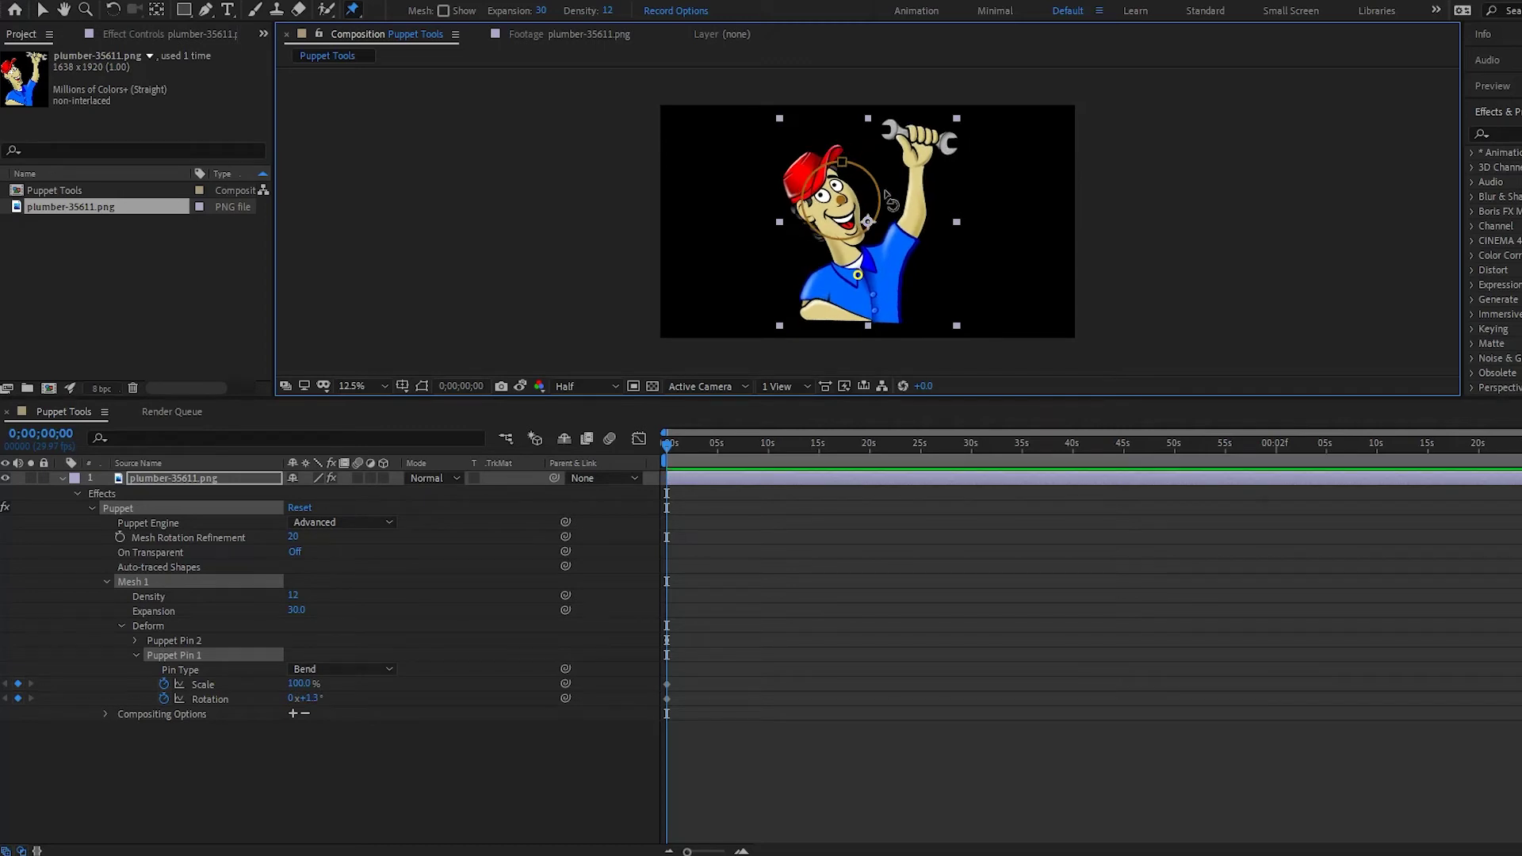
click(858, 275)
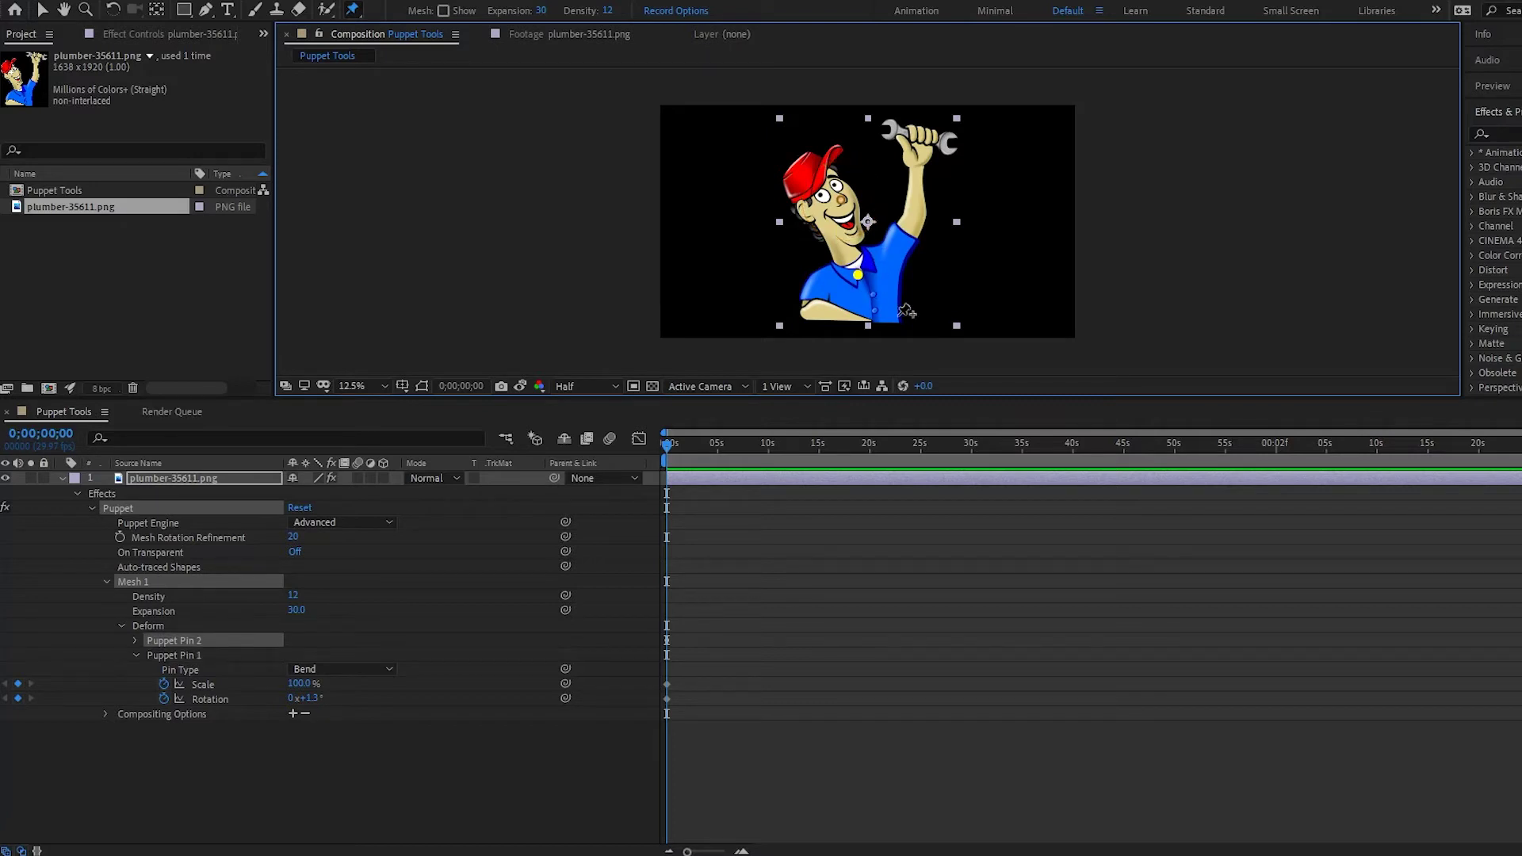
key(Delete)
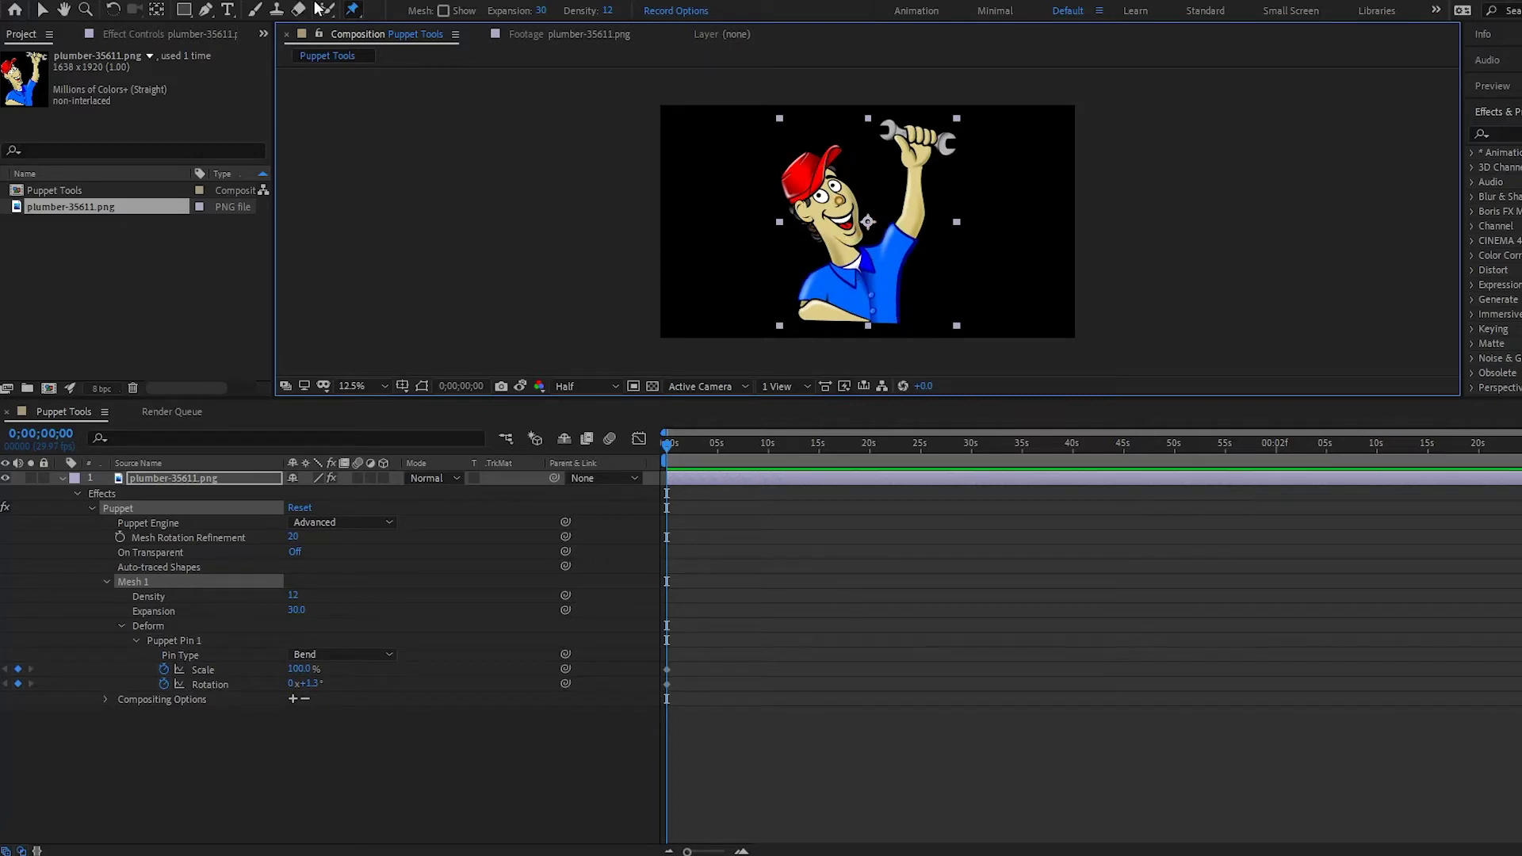
Place a Puppet Bend pin on the chest and try rotating the face's Bend pin.
click(353, 9)
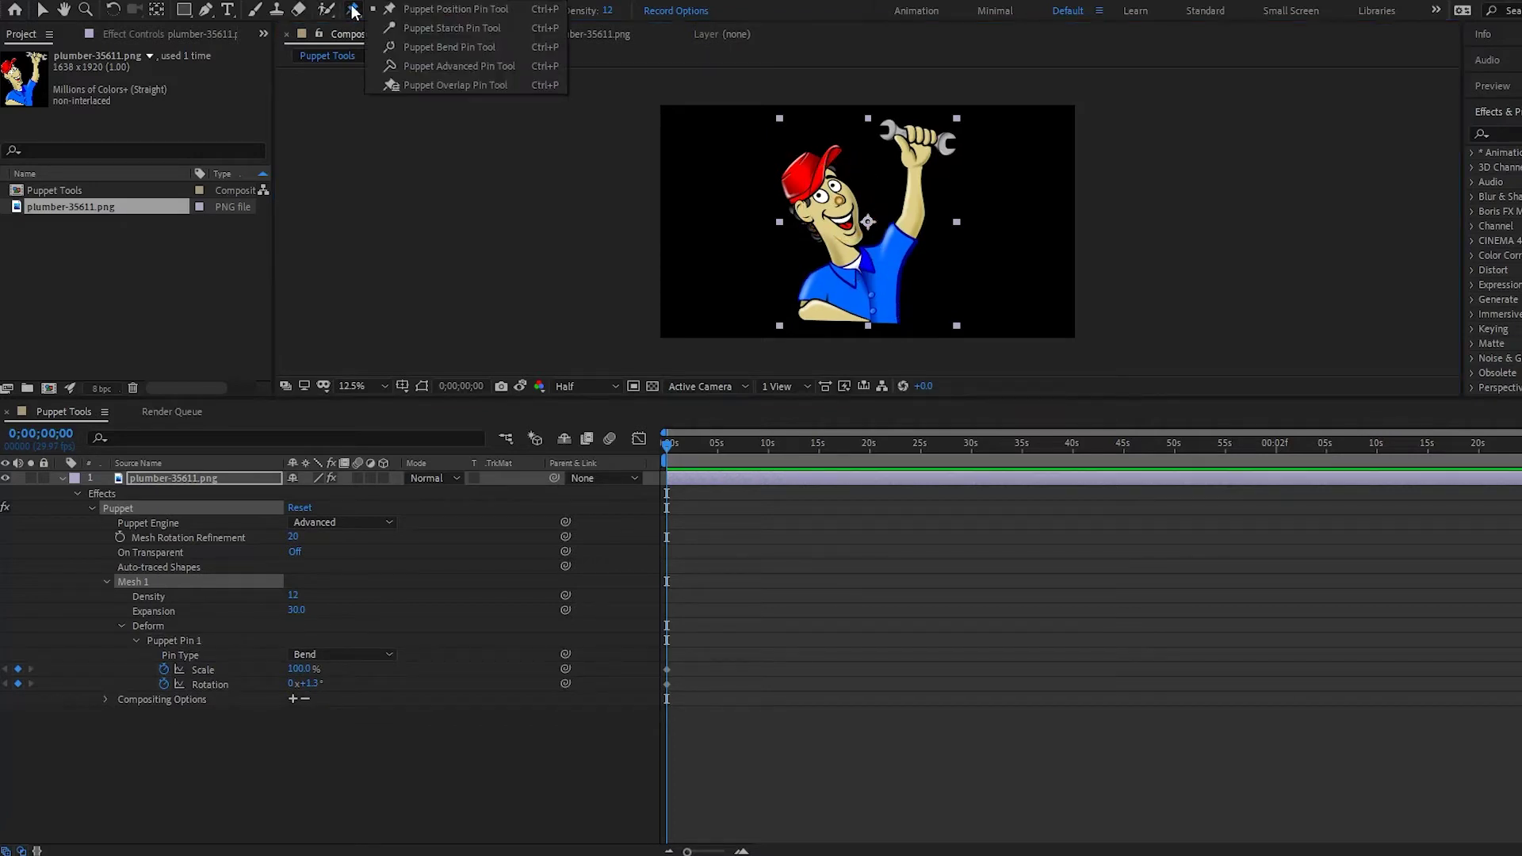
click(428, 47)
click(869, 280)
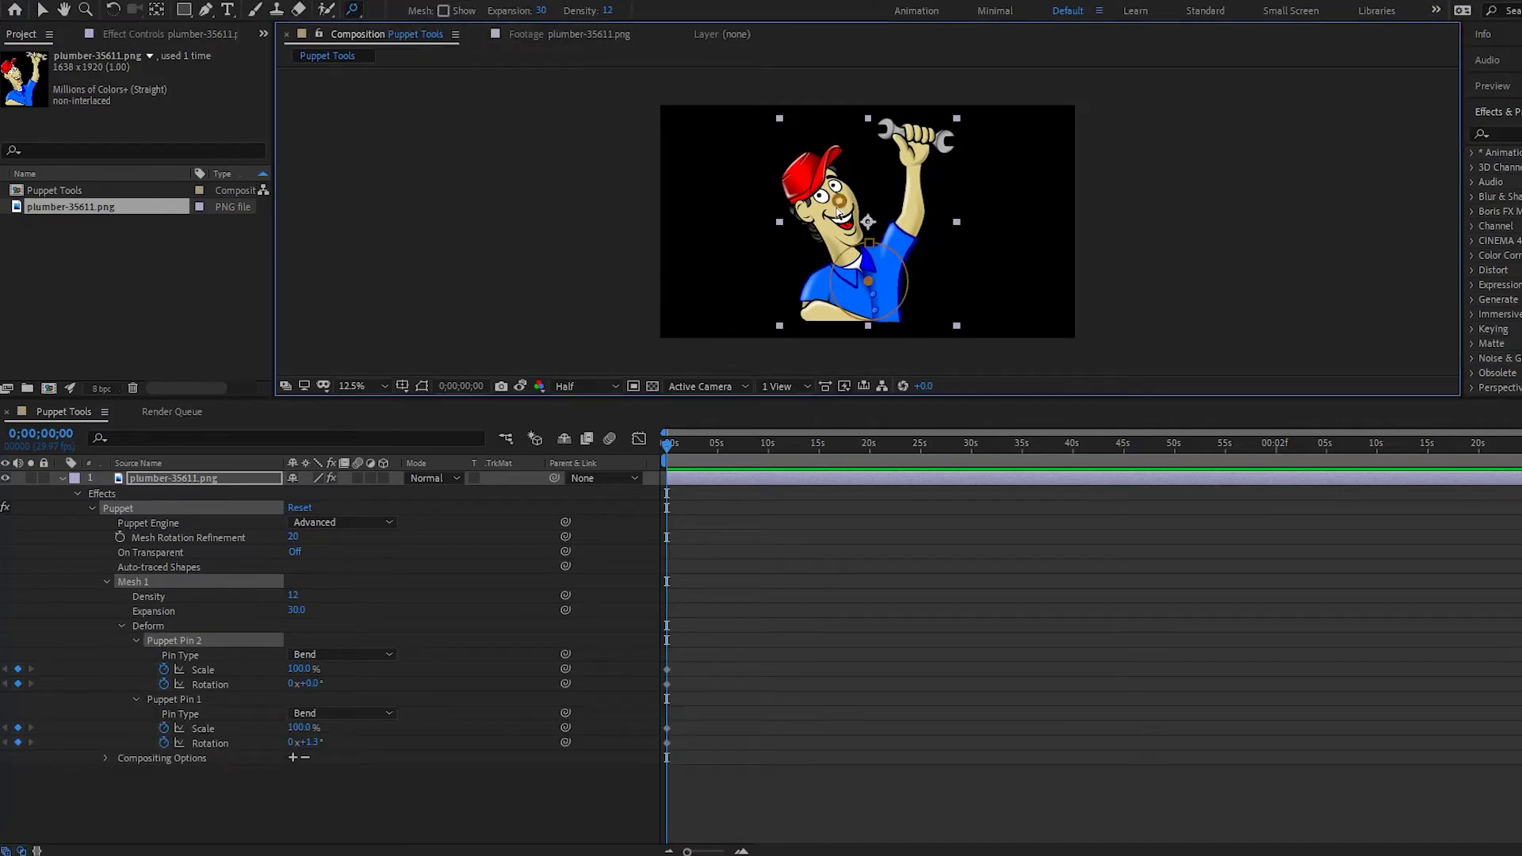
click(838, 202)
mouse_move(880, 180)
mouse_down()
mouse_move(811, 151)
mouse_move(892, 185)
mouse_up()
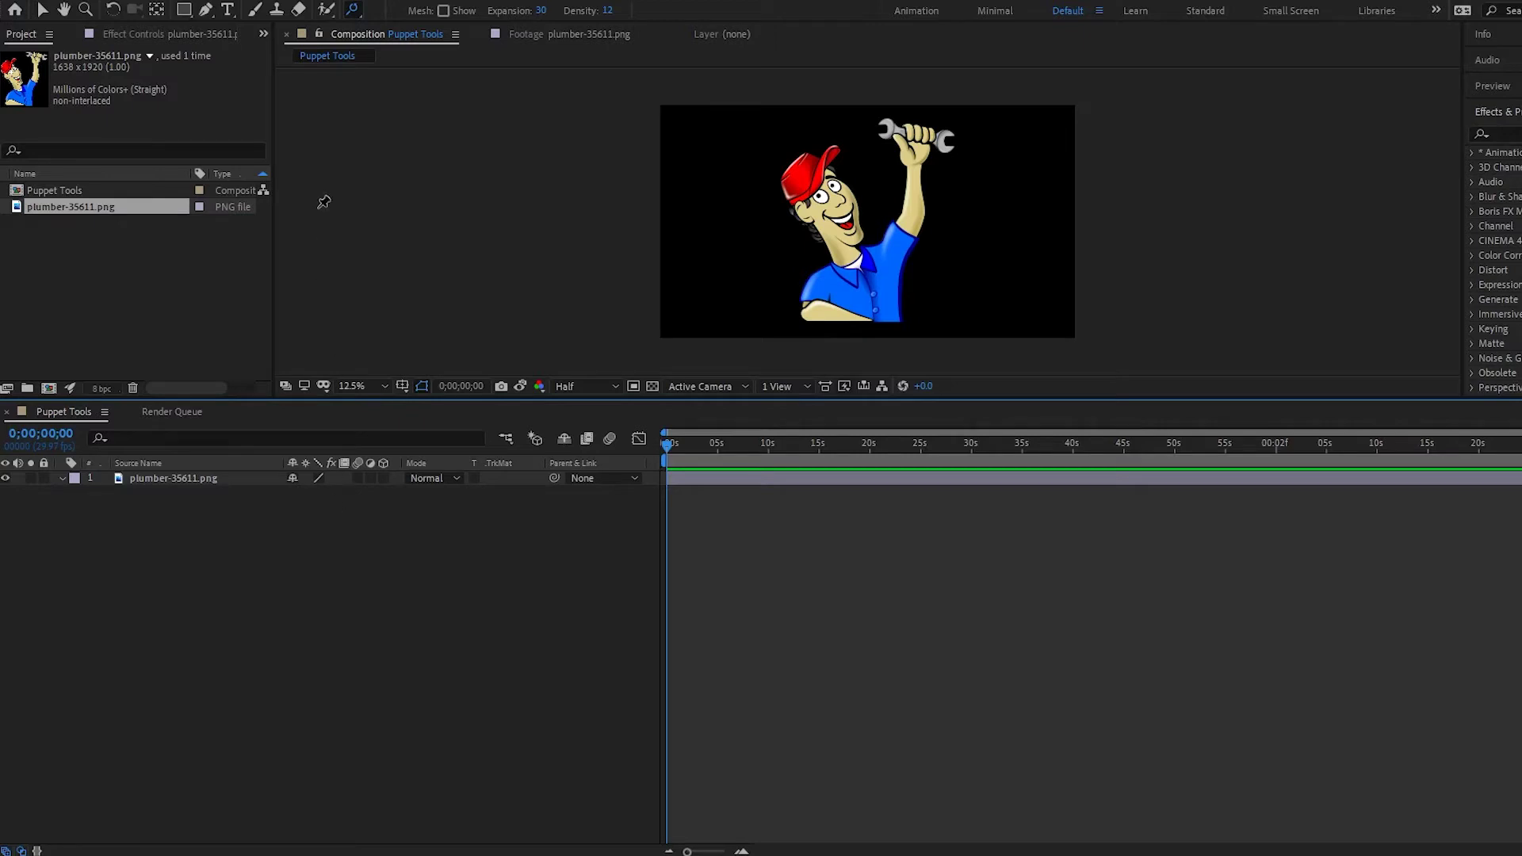
Place Puppet Advanced pins on the plumber's face and chest.
click(354, 11)
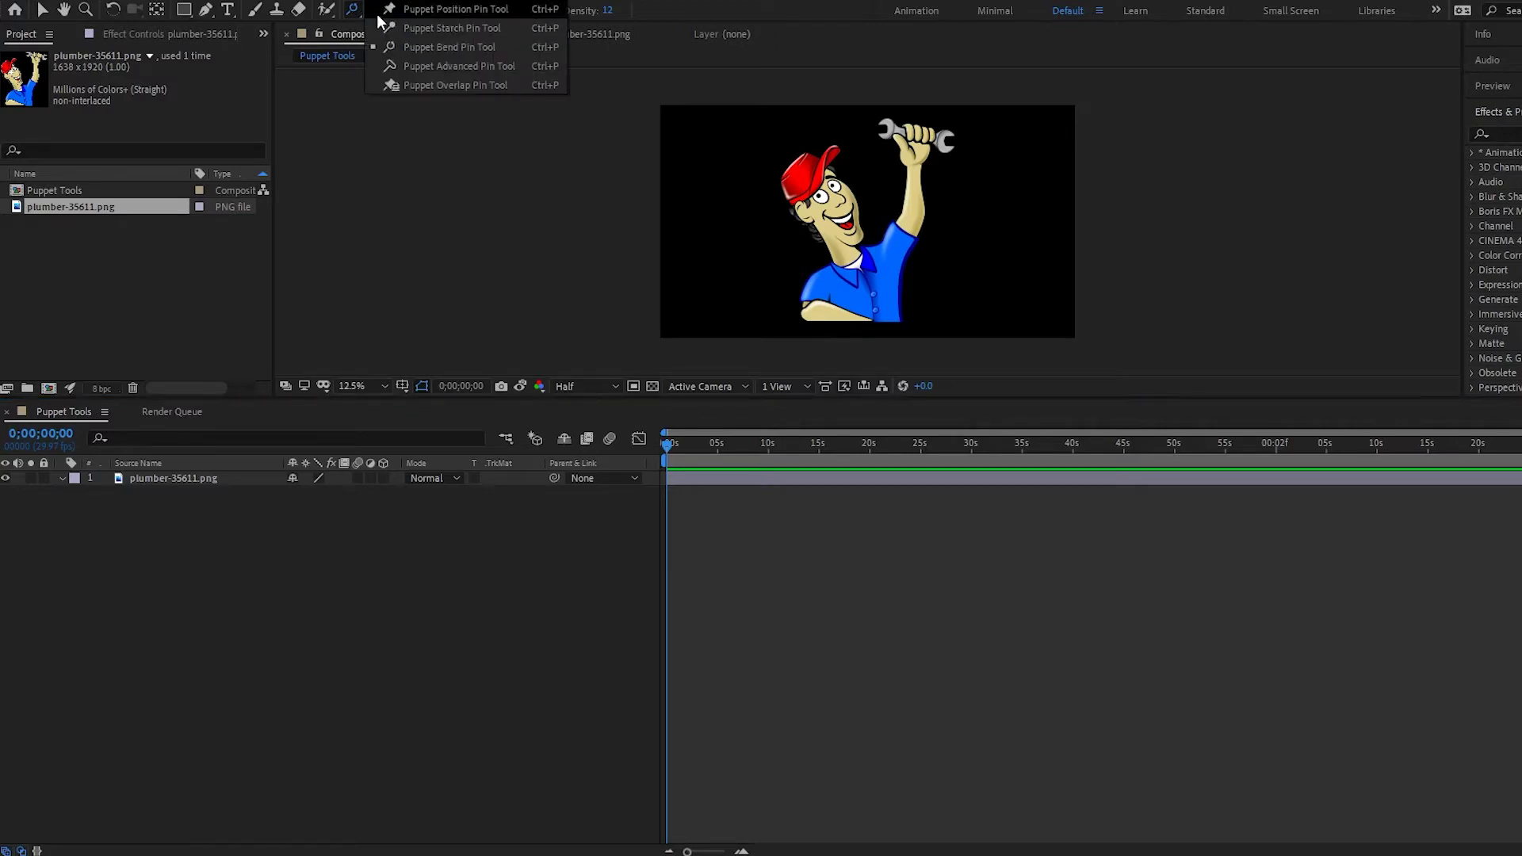
click(458, 66)
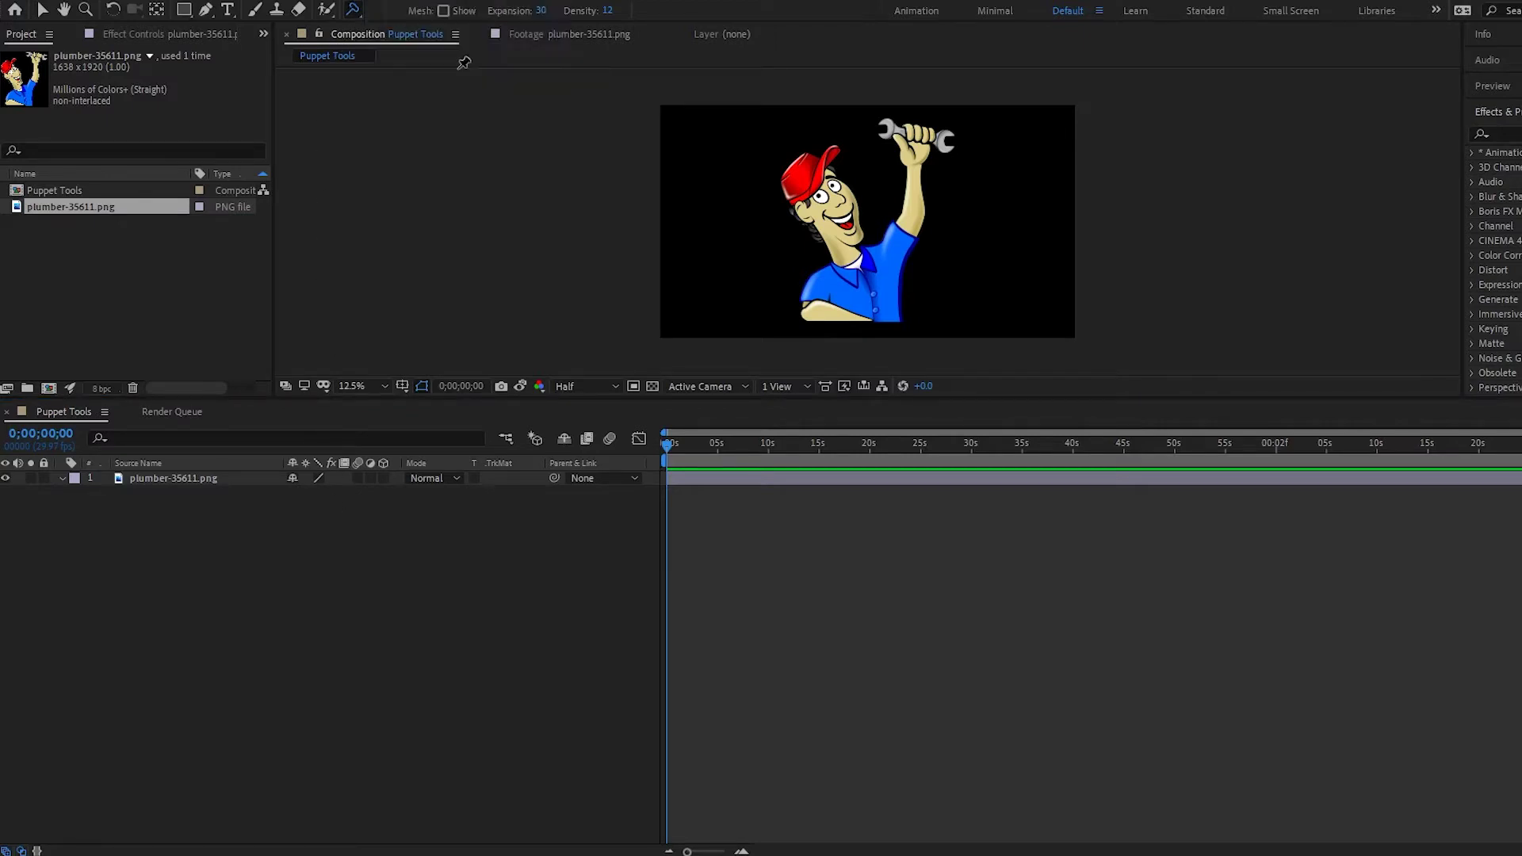
click(221, 478)
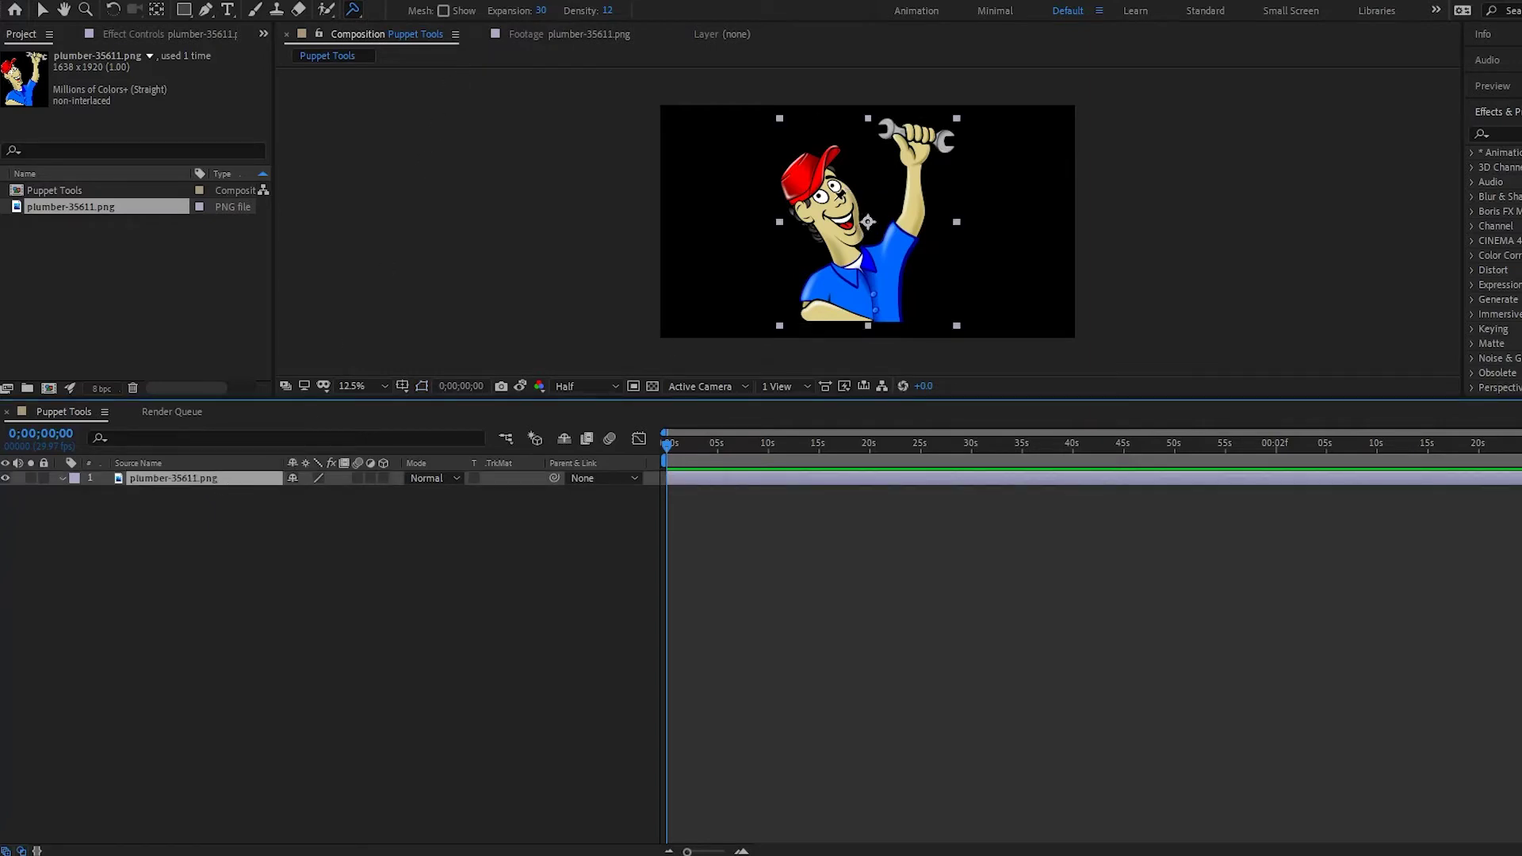
click(835, 203)
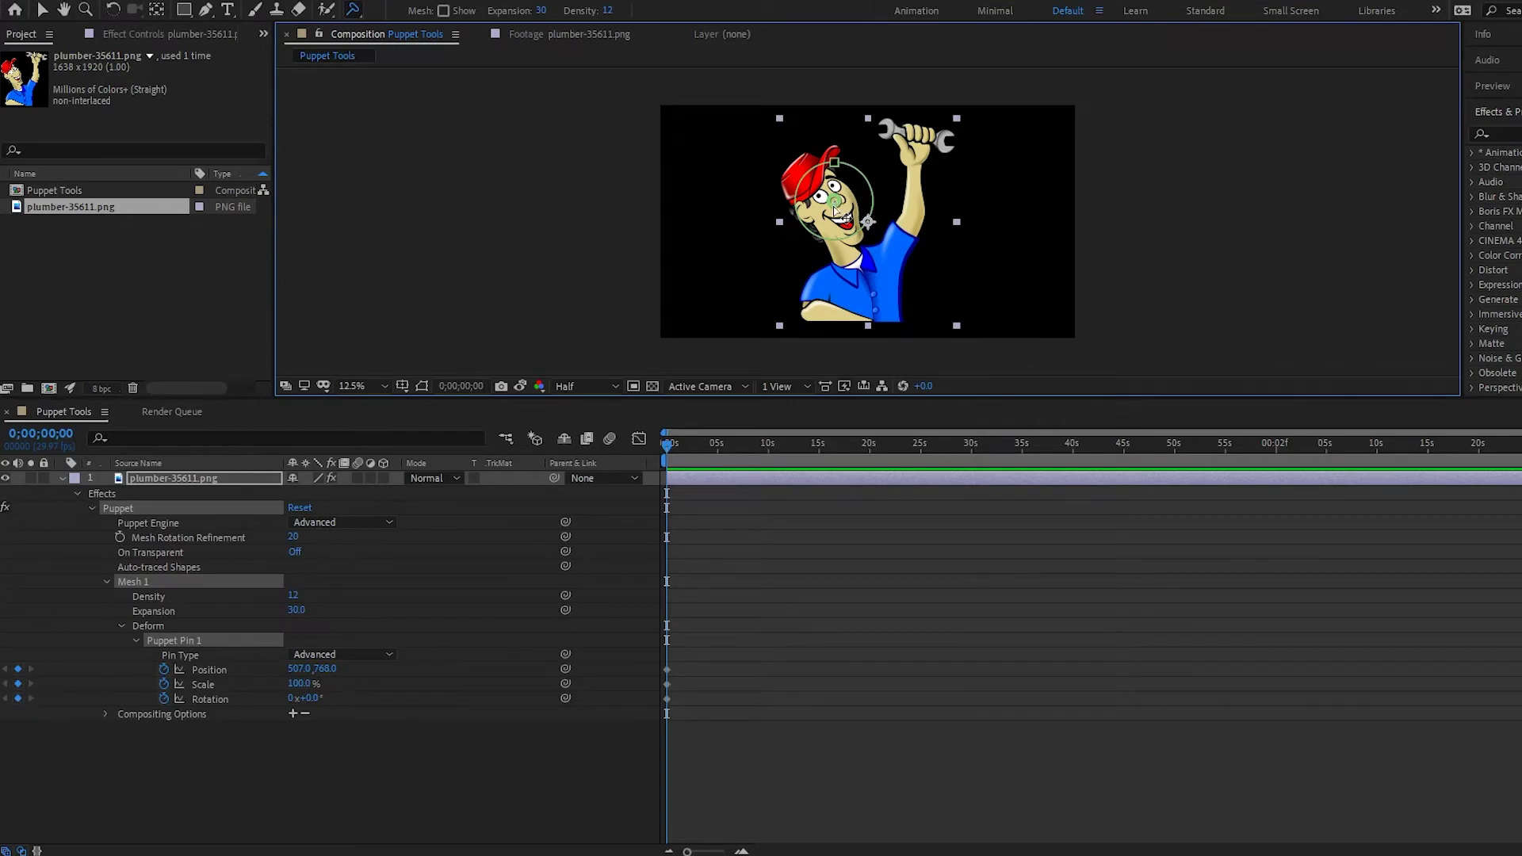
click(860, 275)
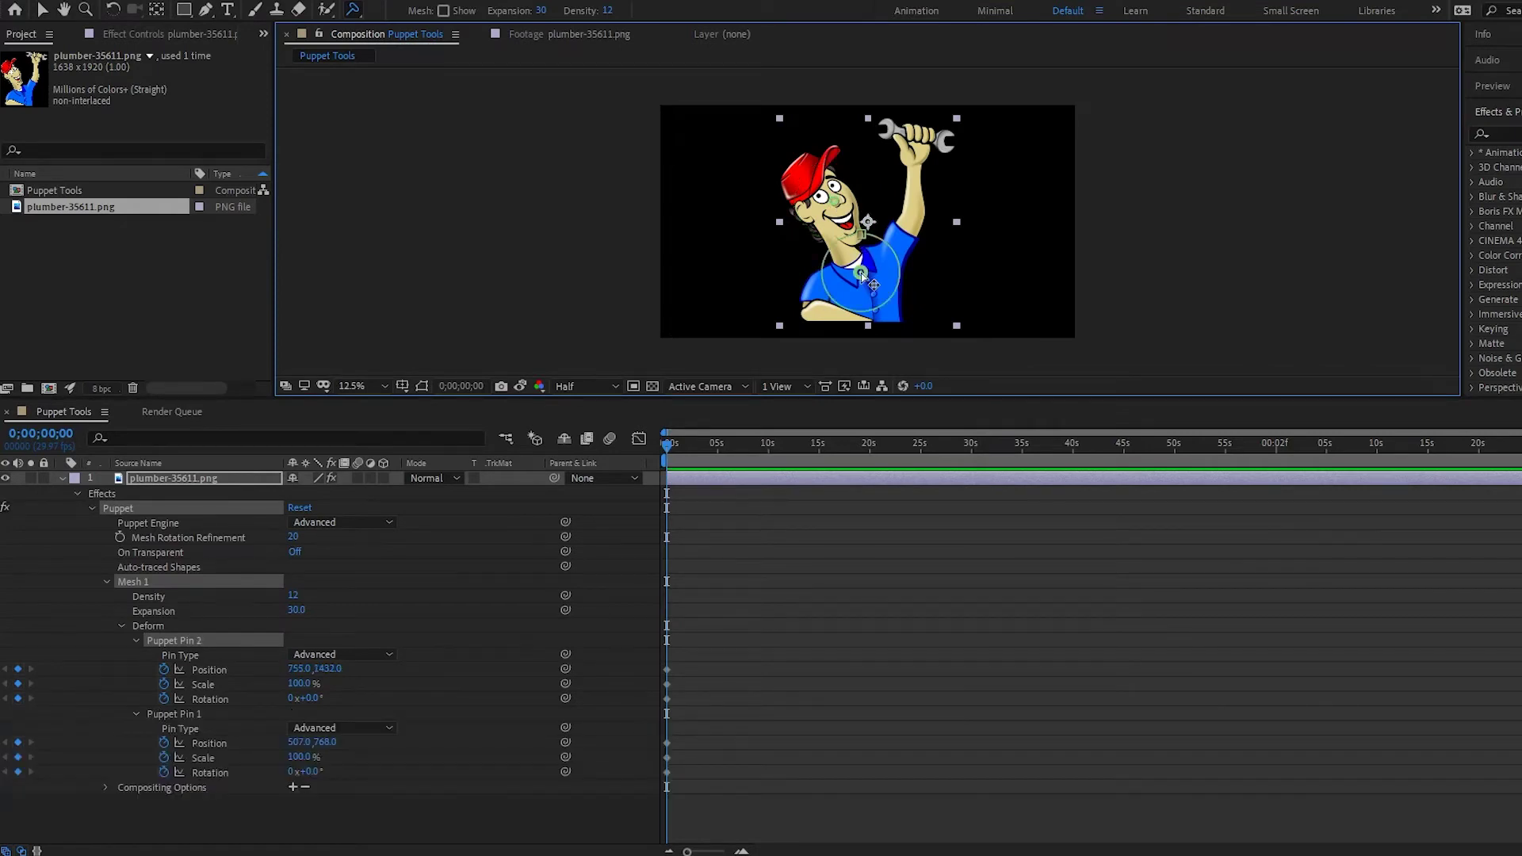
Scale the face's Advanced pin to about 116.3%, rotate it to about 12.3° and move it to about 523, 800.
click(839, 206)
mouse_move(835, 163)
mouse_down()
mouse_move(827, 122)
mouse_move(838, 143)
mouse_up()
mouse_move(879, 196)
mouse_down()
mouse_move(880, 169)
mouse_move(886, 197)
mouse_move(799, 214)
mouse_move(849, 204)
mouse_up()
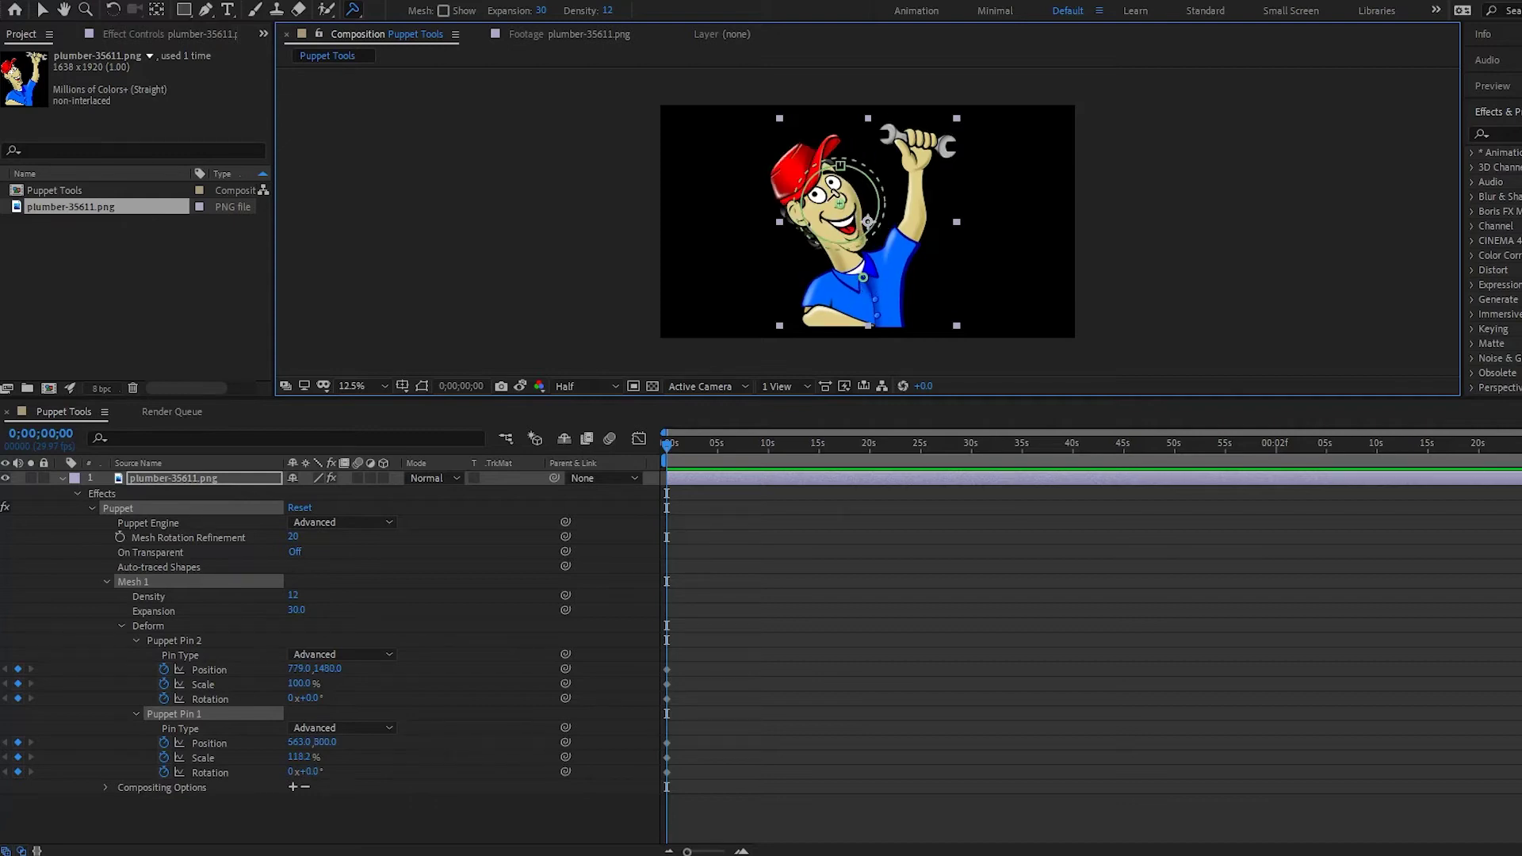
drag(842, 168, 895, 202)
drag(792, 150, 818, 210)
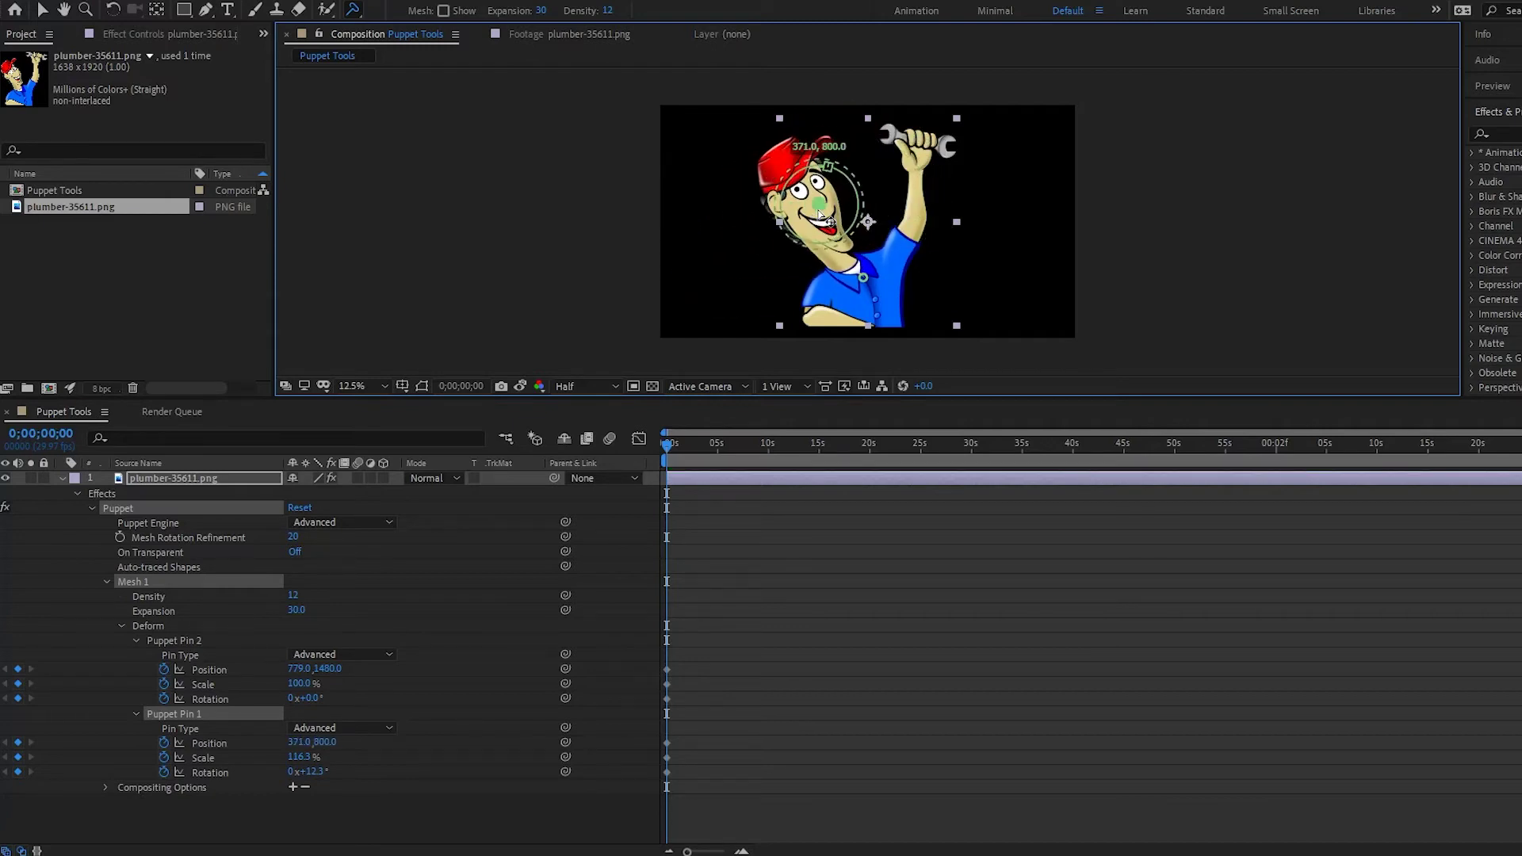
Change the pin type of the chest's Puppet Pin 2 to Bend.
click(863, 279)
click(347, 656)
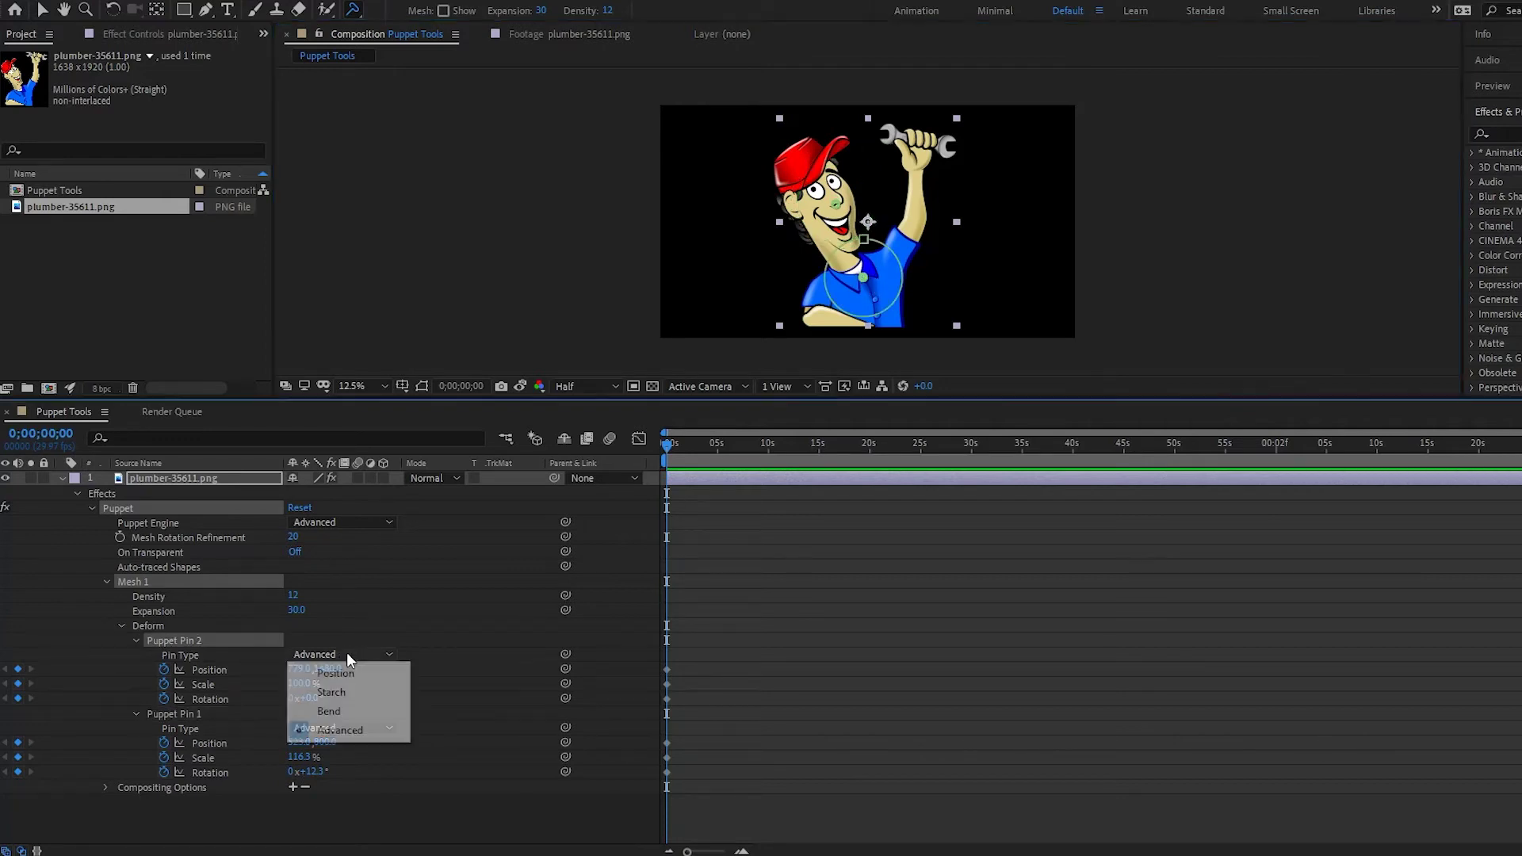
click(367, 710)
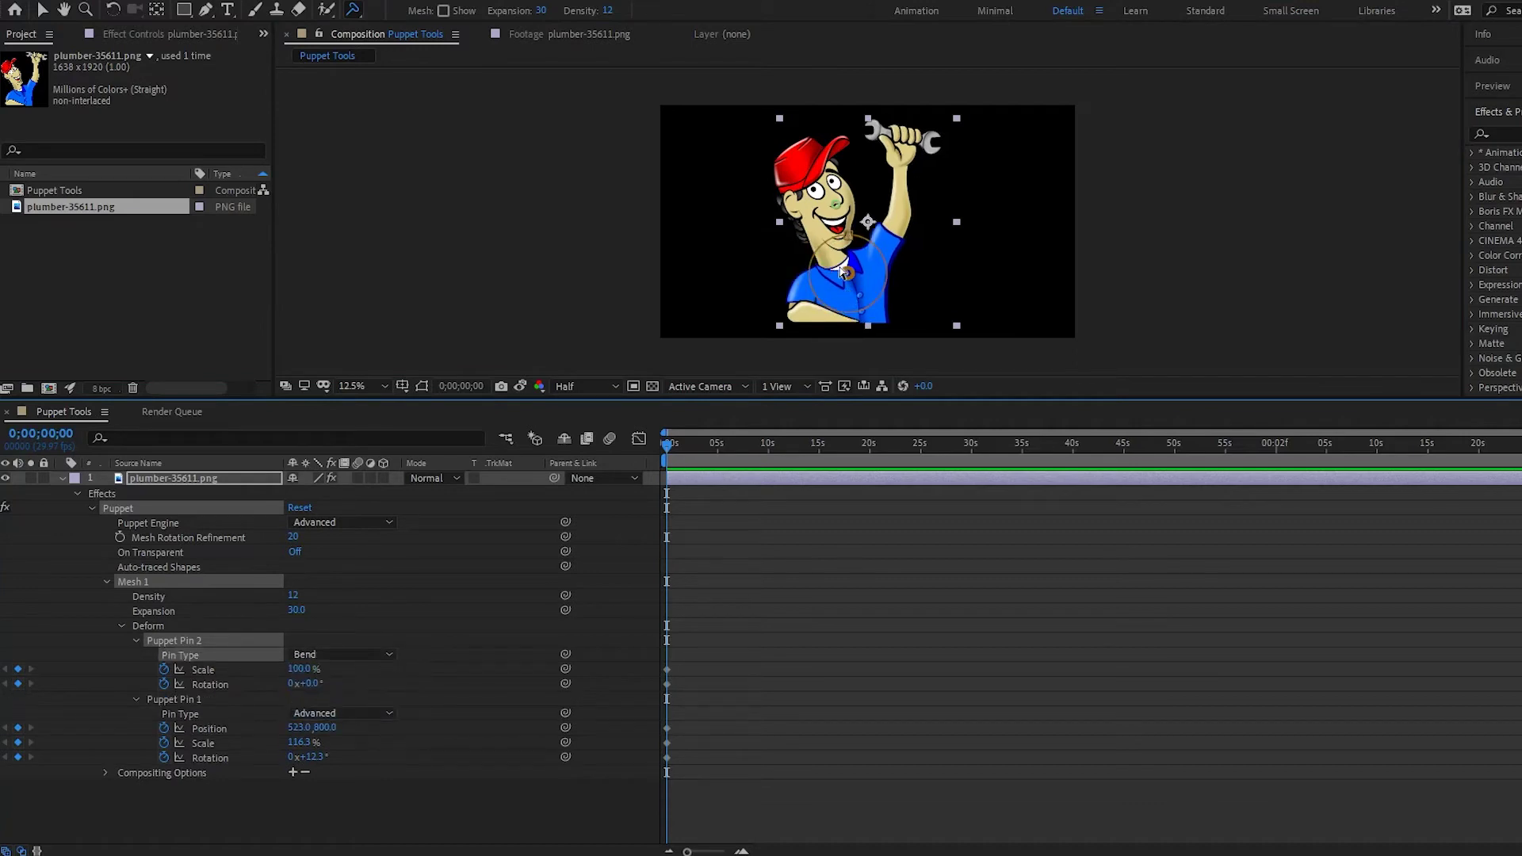
Scale the face's Advanced pin to about 114.1%, rotate it to about 9.2° and move it to about 955, 808.
click(868, 221)
drag(850, 168, 669, 198)
mouse_move(874, 187)
mouse_down()
mouse_move(796, 146)
mouse_move(894, 152)
mouse_move(938, 193)
mouse_move(920, 200)
mouse_move(882, 164)
mouse_move(784, 173)
mouse_move(891, 171)
mouse_up()
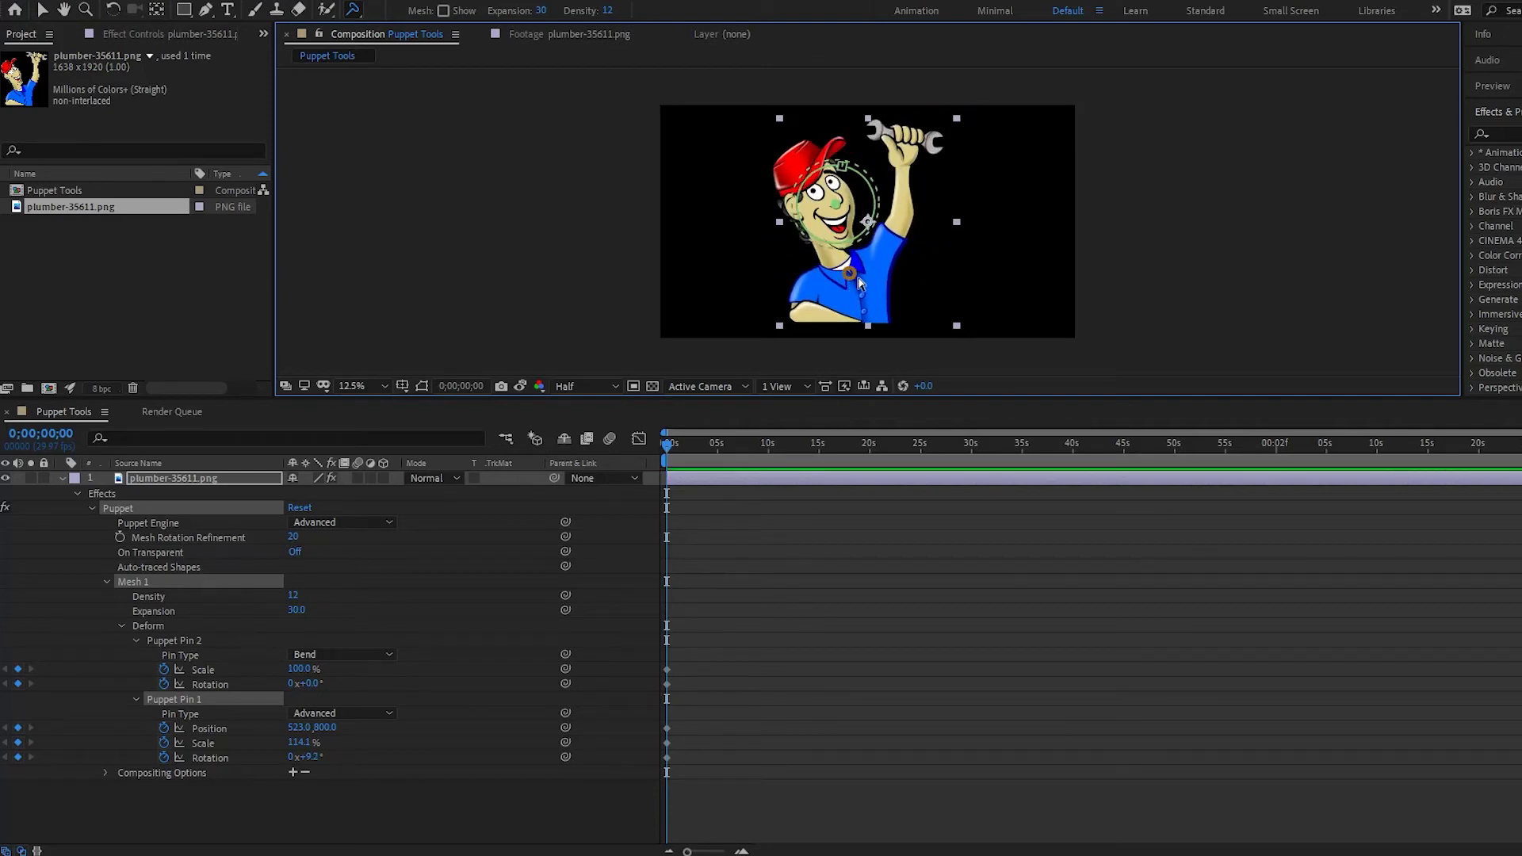
drag(838, 207, 890, 208)
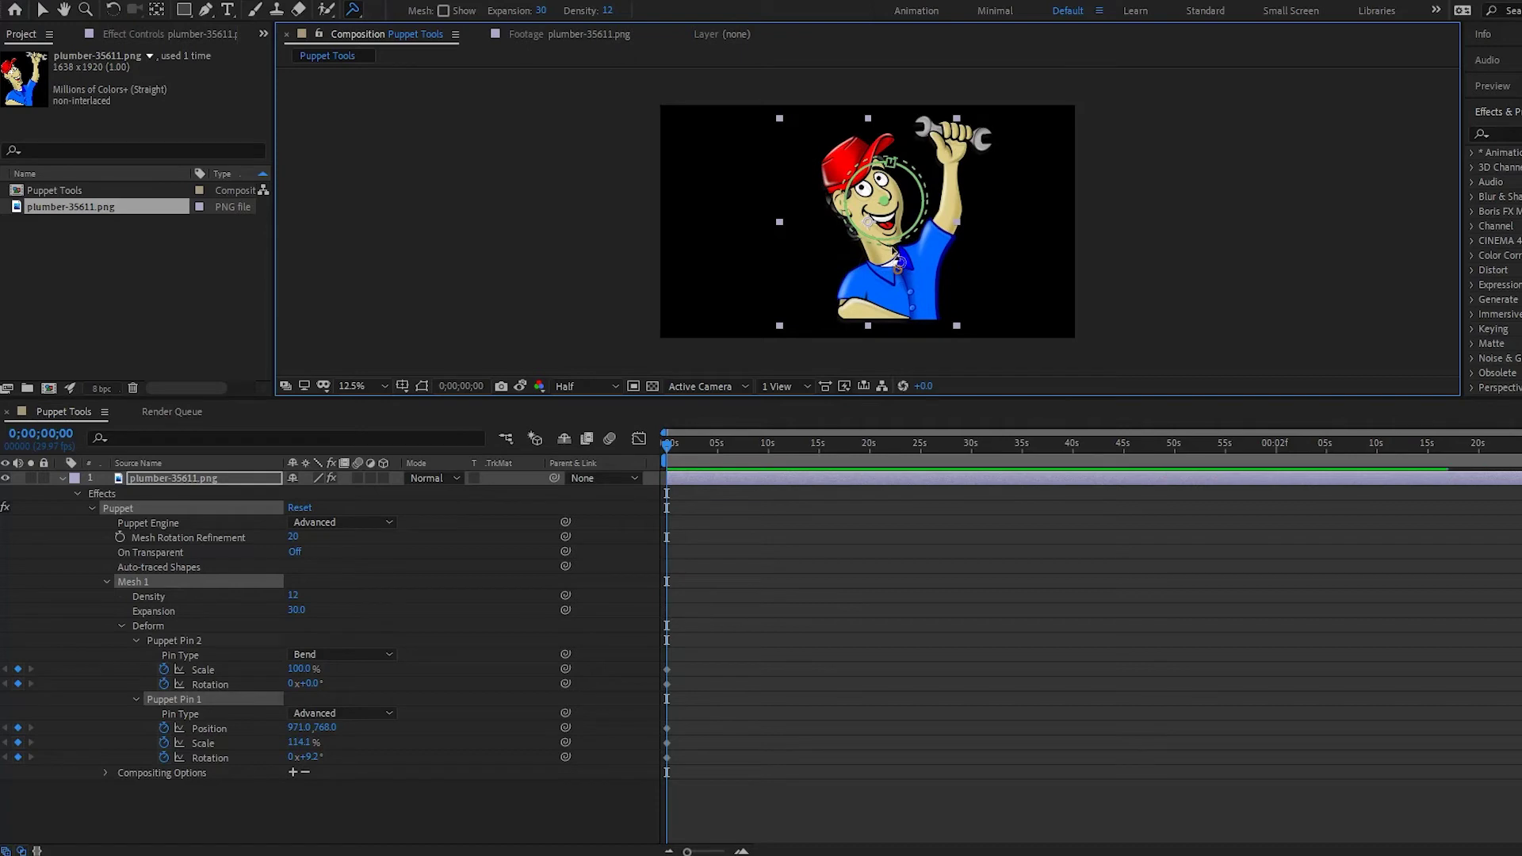
Change the chest's Puppet Pin 2 to the Position type and move it to about 1115, 1424.
click(341, 655)
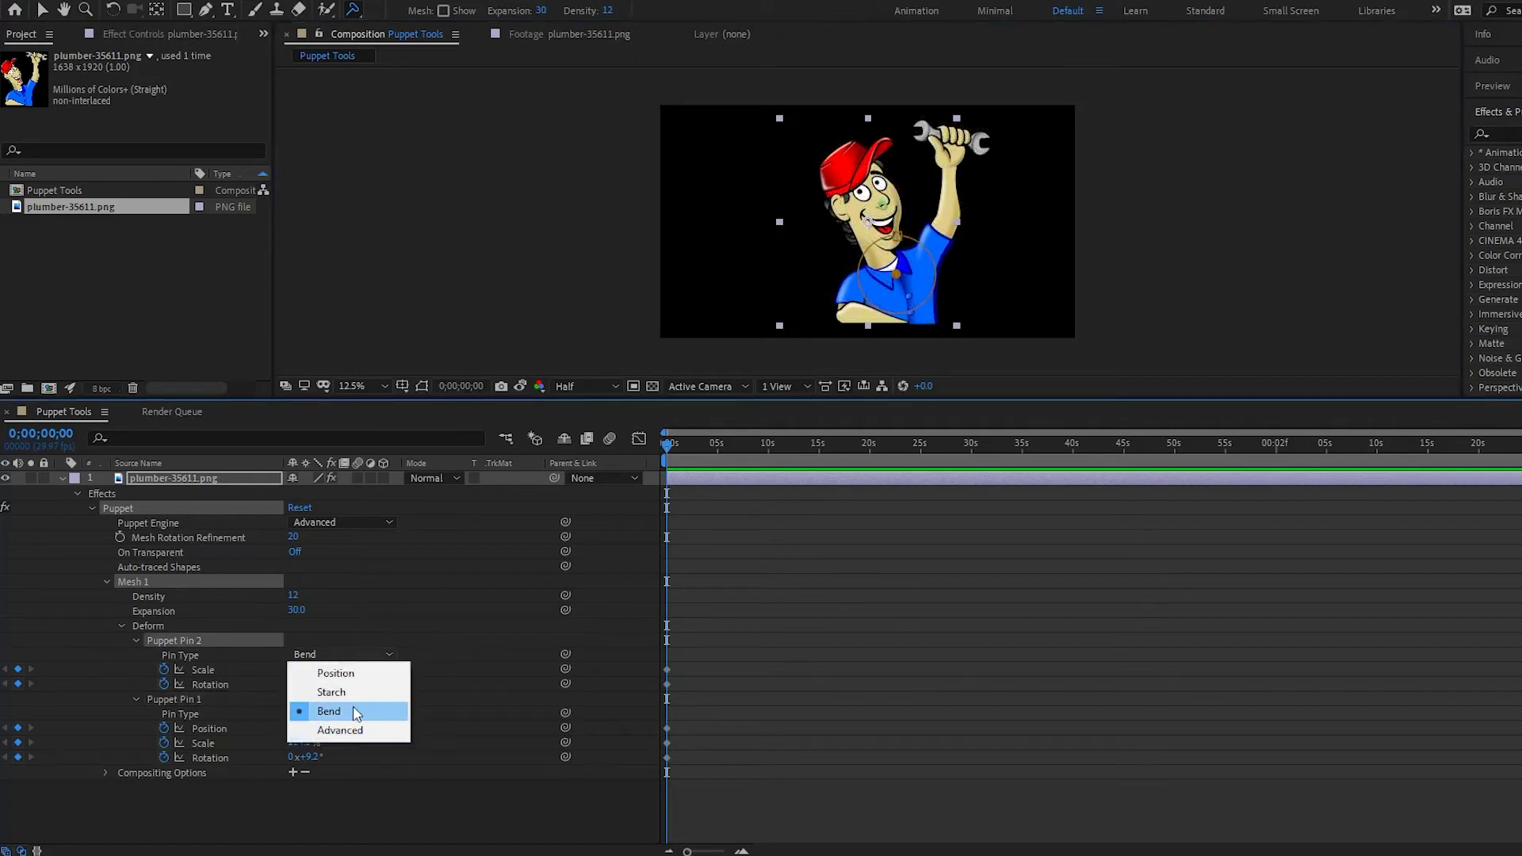
click(336, 673)
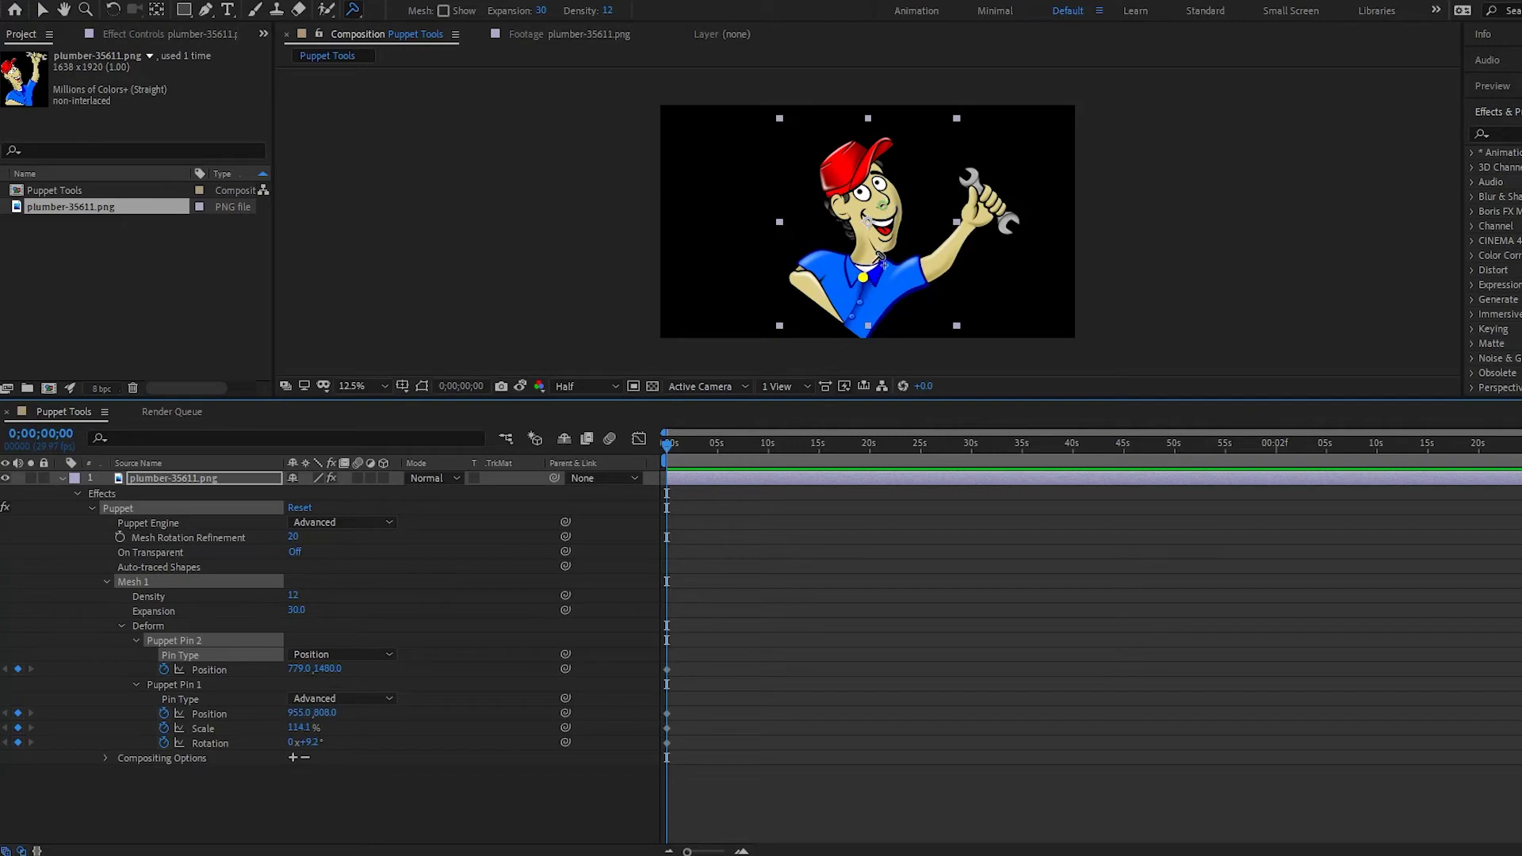
drag(862, 290, 904, 283)
Transform the face's Advanced pin to about 115.8% scale and 14.3° rotation, and undo its last move.
click(882, 206)
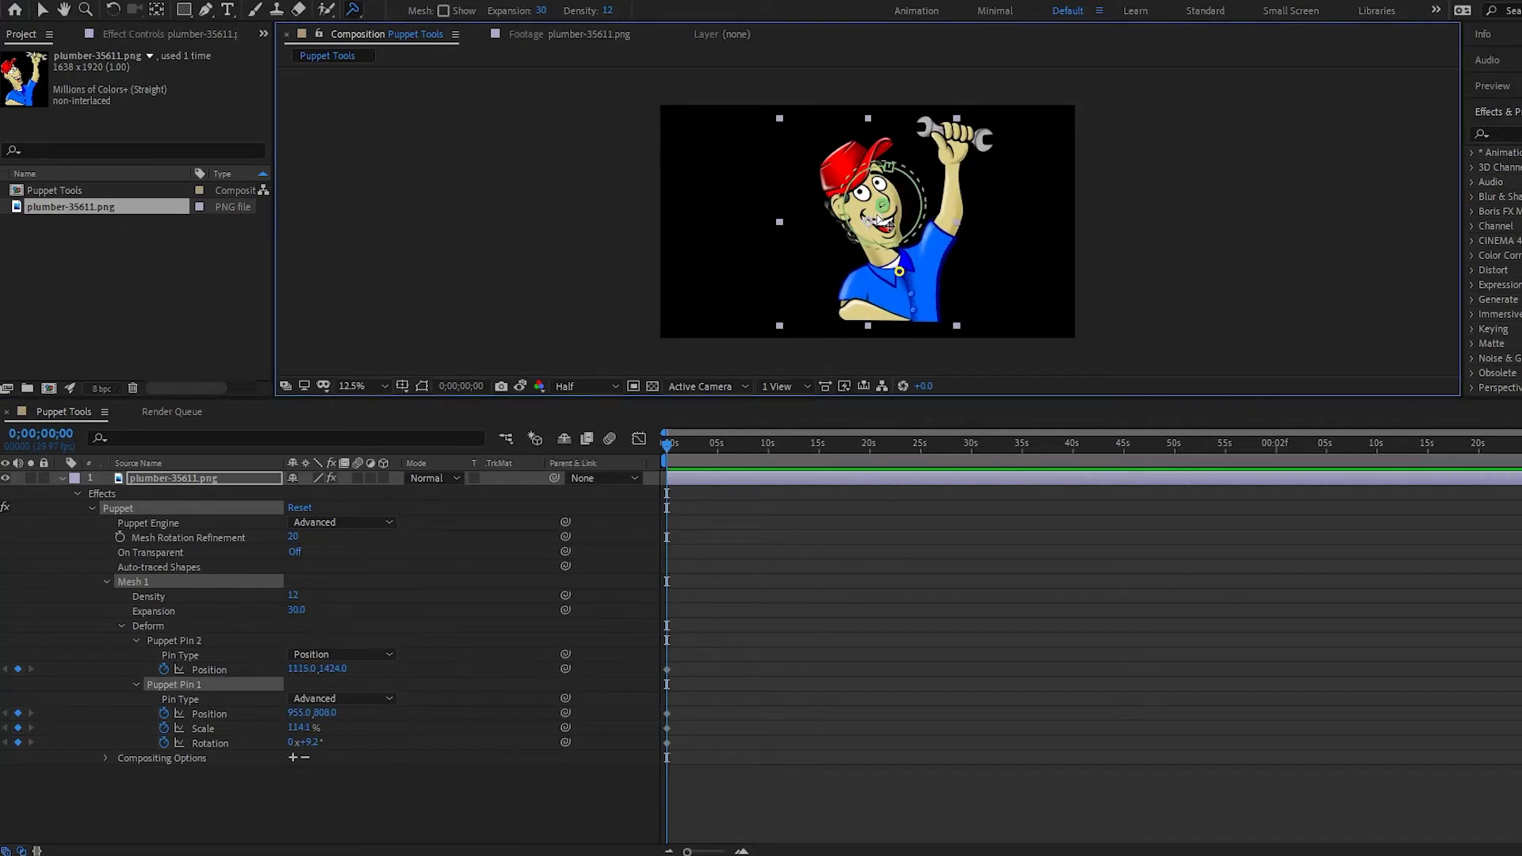
drag(889, 165, 866, 52)
drag(929, 204, 889, 216)
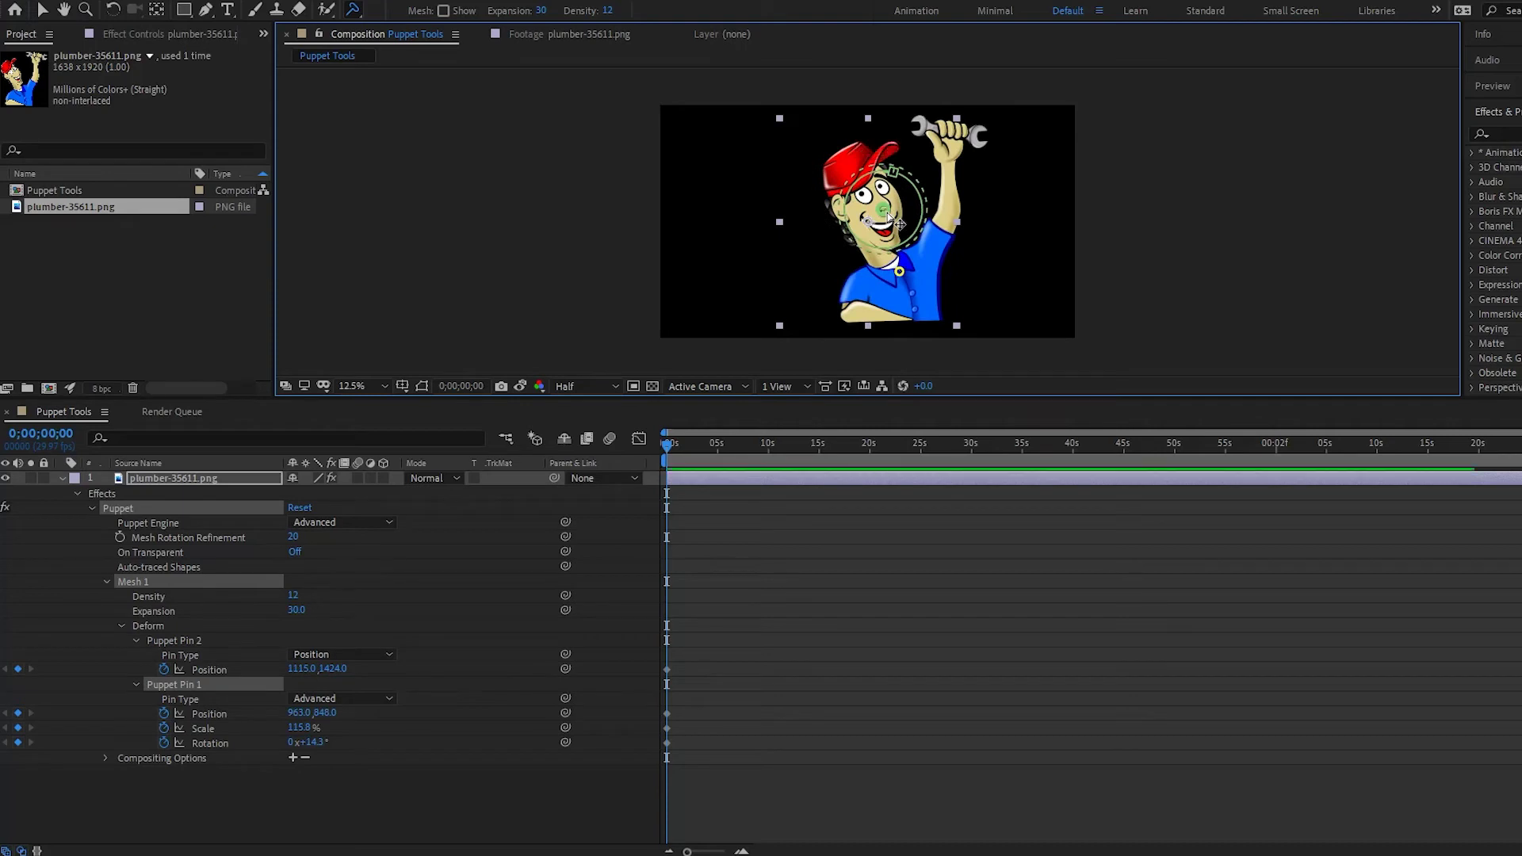
key(ctrl+z)
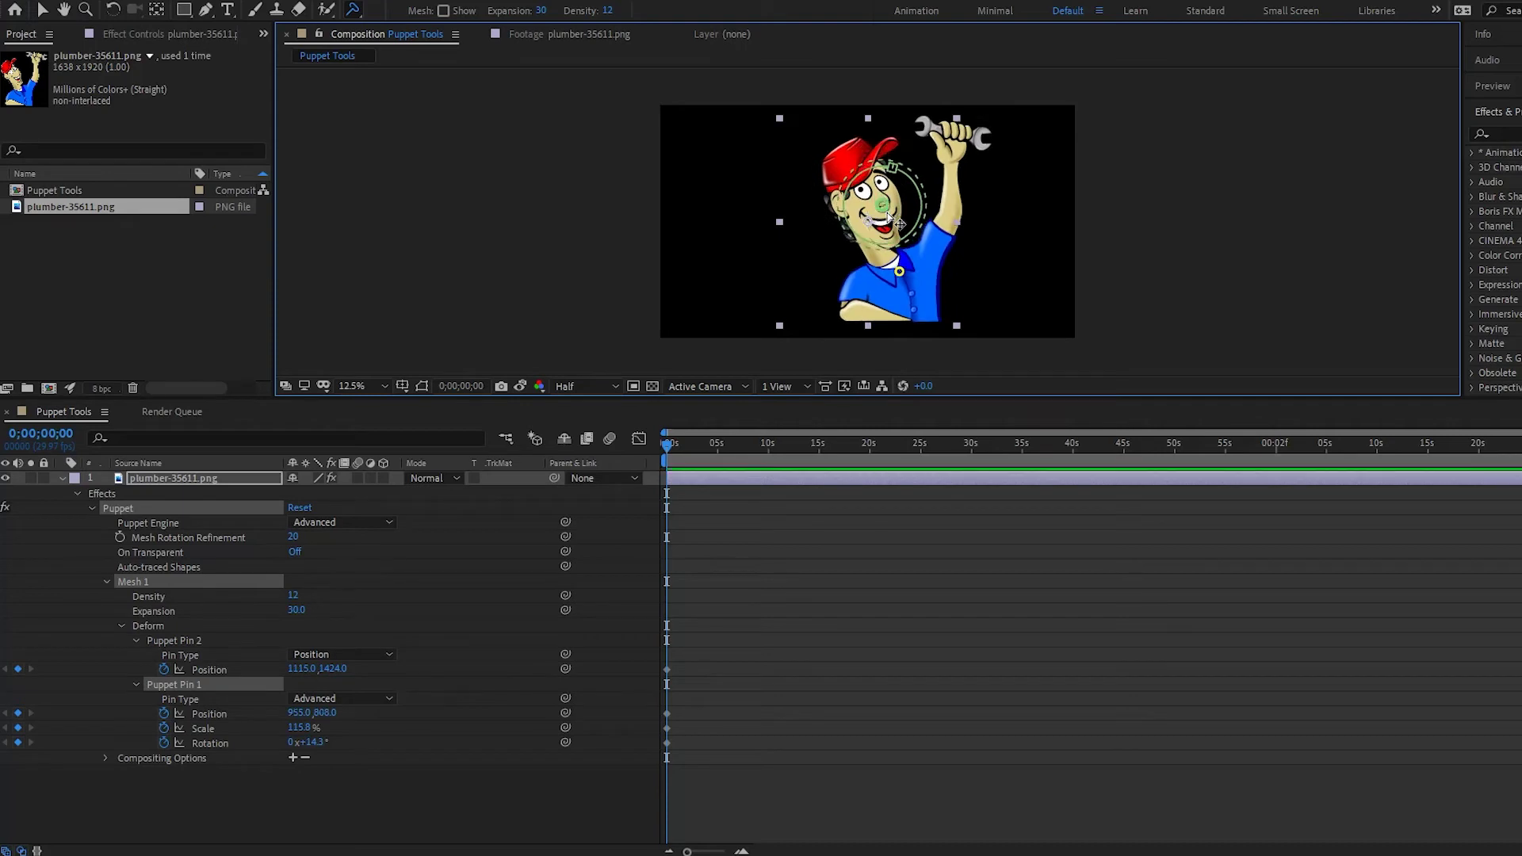
Change the pin type of the chest's Puppet Pin 2 to Advanced.
click(900, 274)
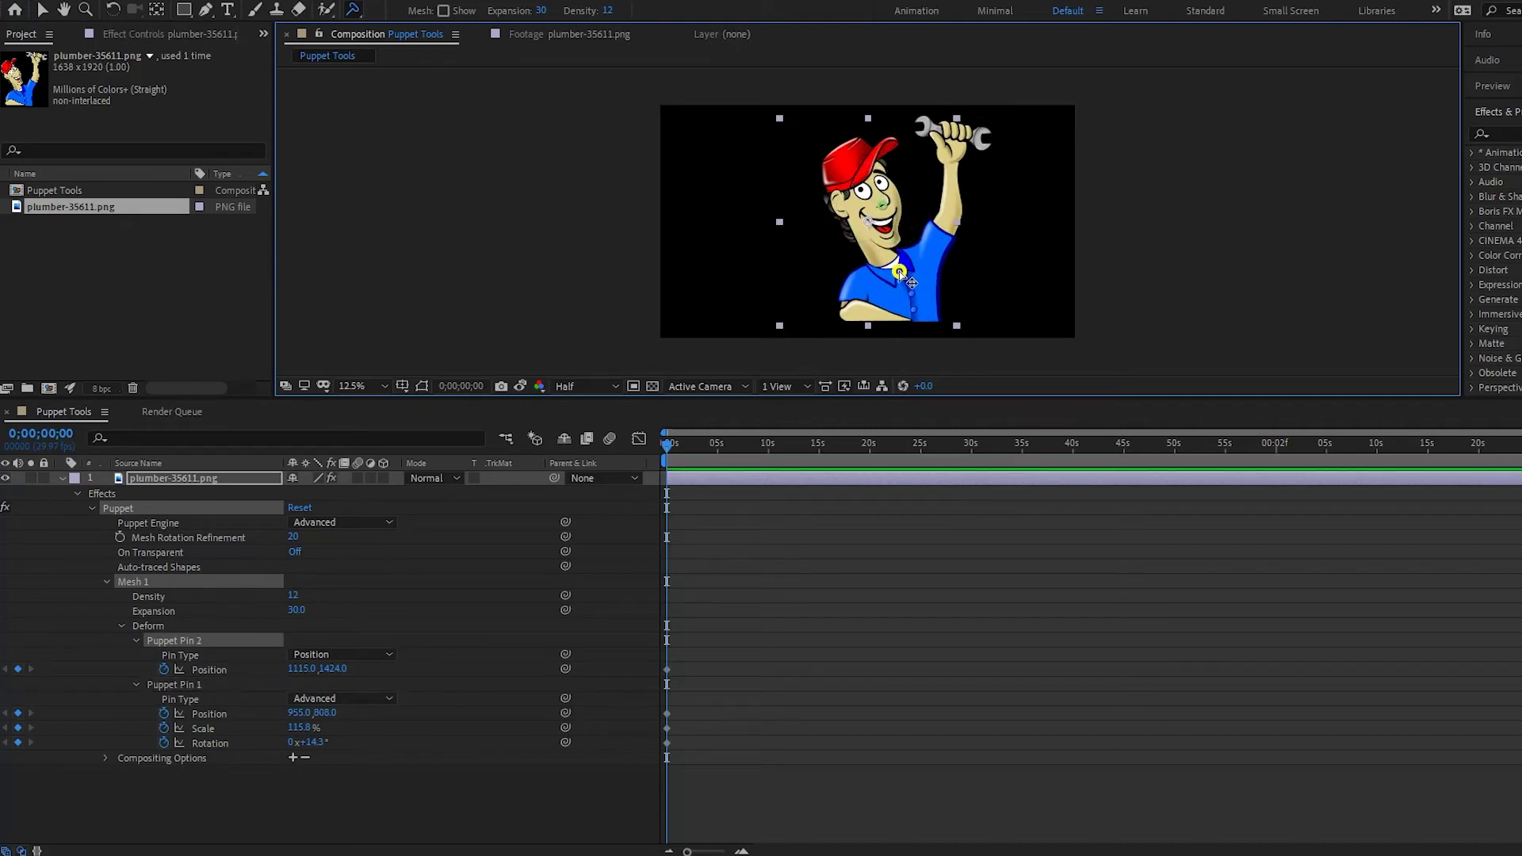
click(317, 655)
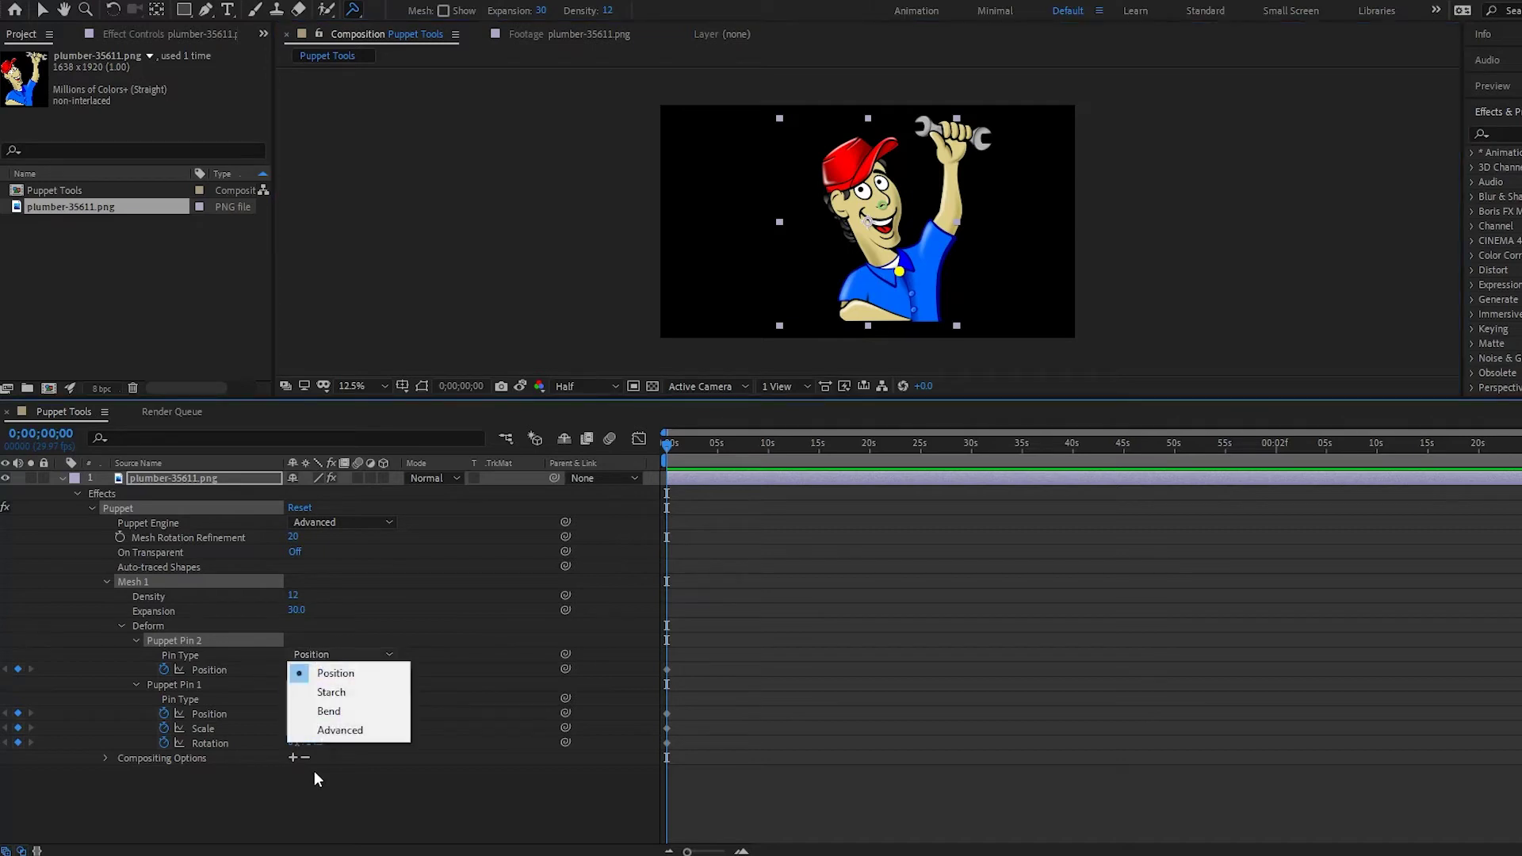
click(325, 731)
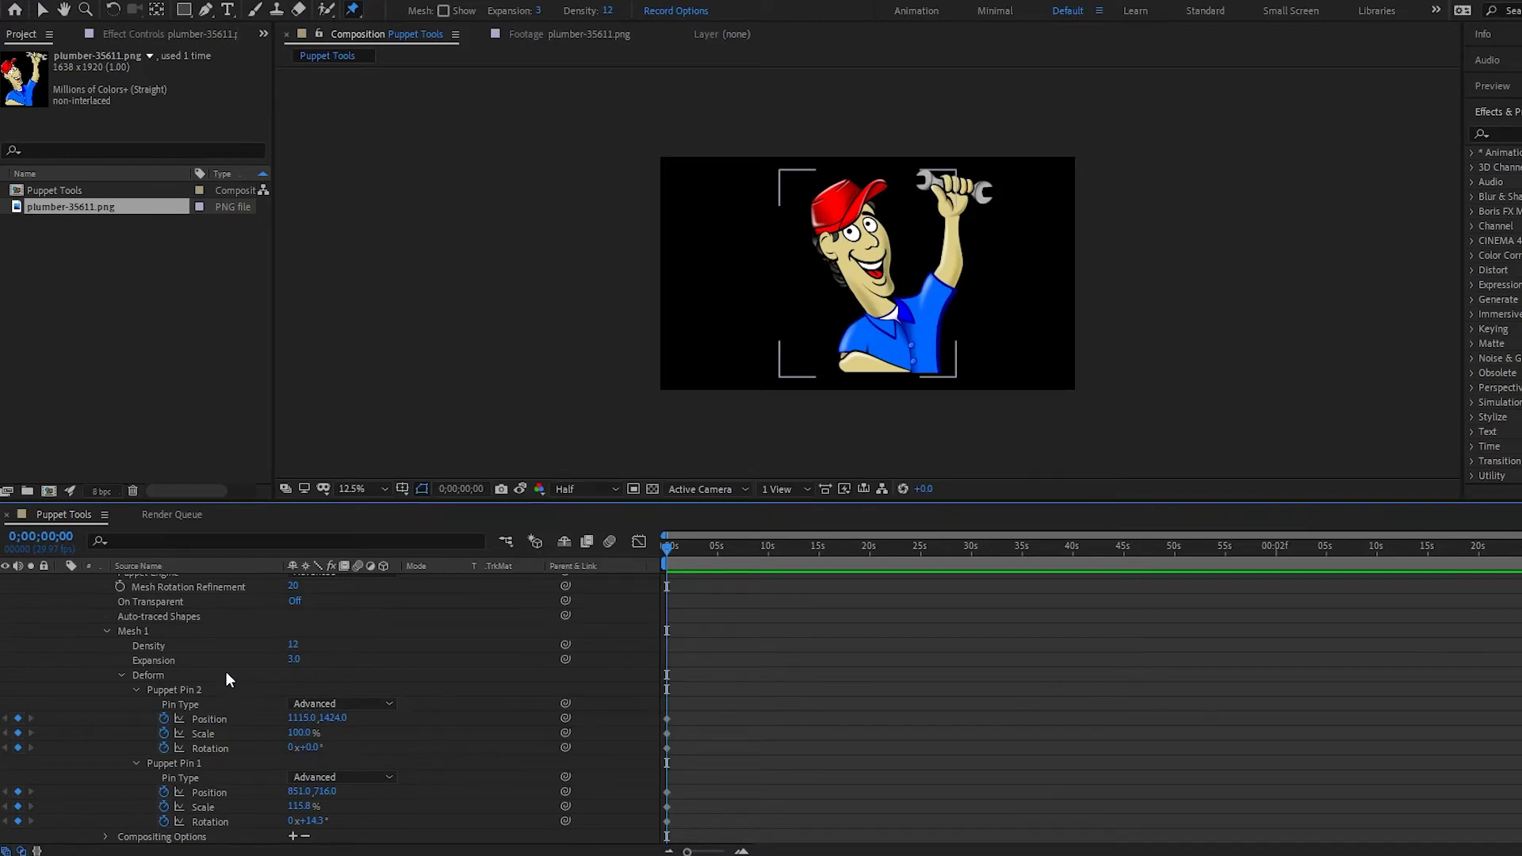
Select Mesh 1 of the Puppet effect and show its mesh over the plumber at 25% magnification.
click(144, 630)
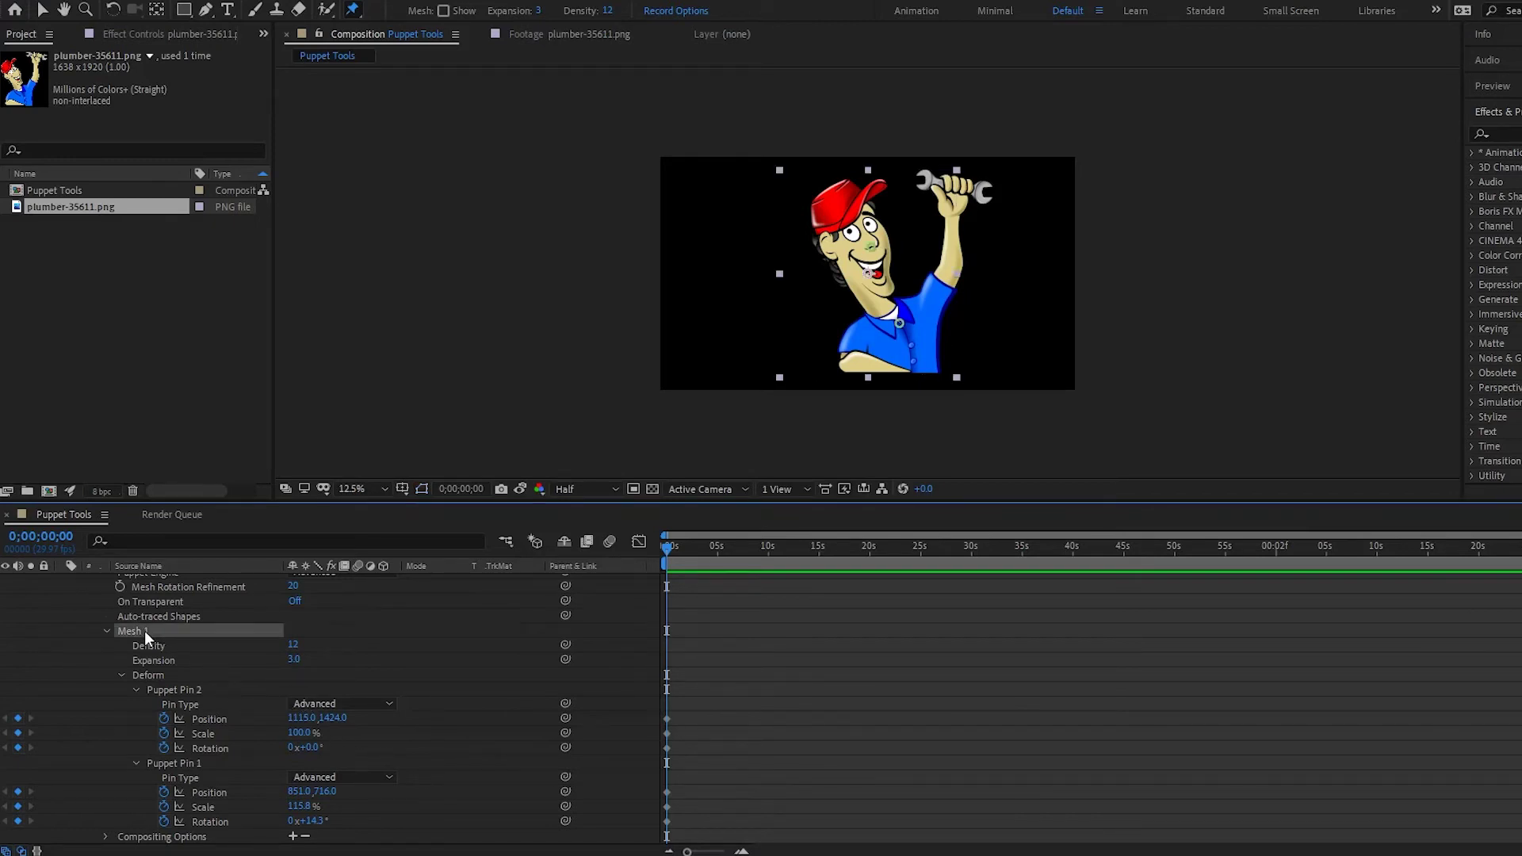
click(443, 11)
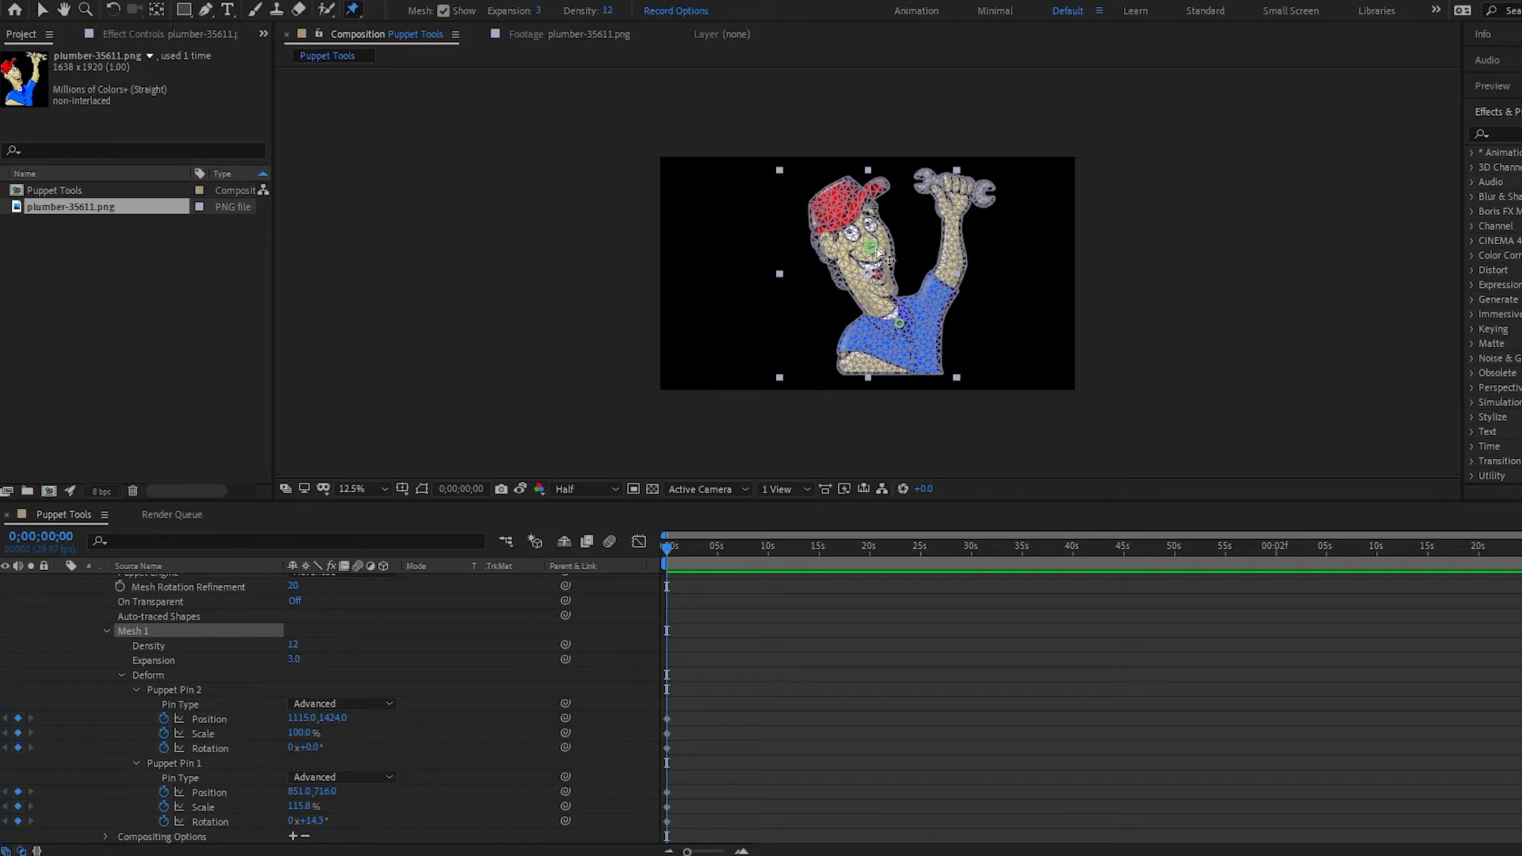
scroll(880, 254, up, 2)
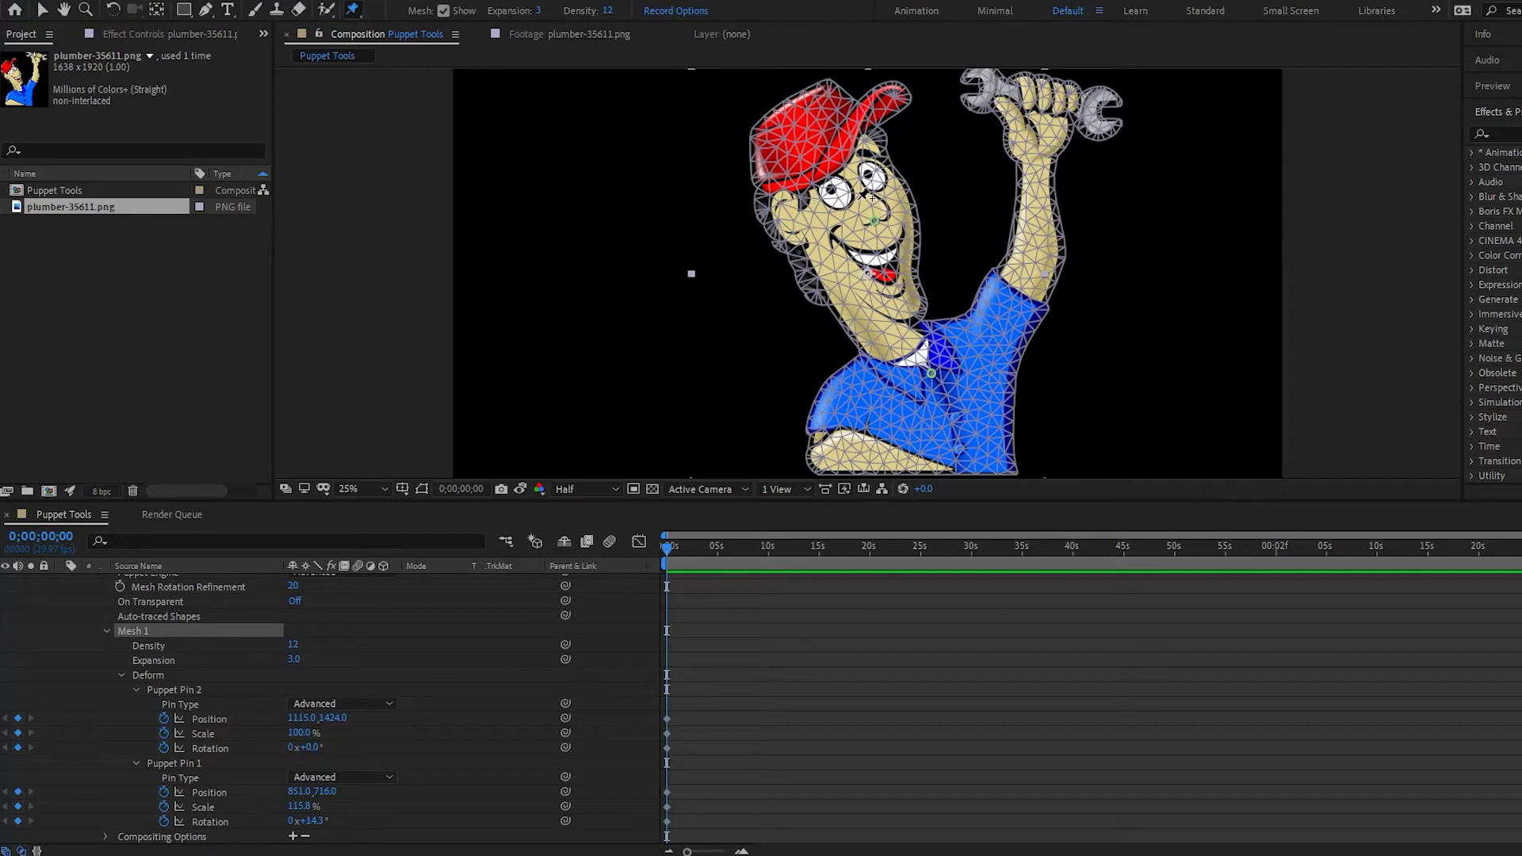
Place three Position pins close together on the red cap and move the third one down to the cap's lower edge.
click(803, 131)
click(795, 147)
click(810, 147)
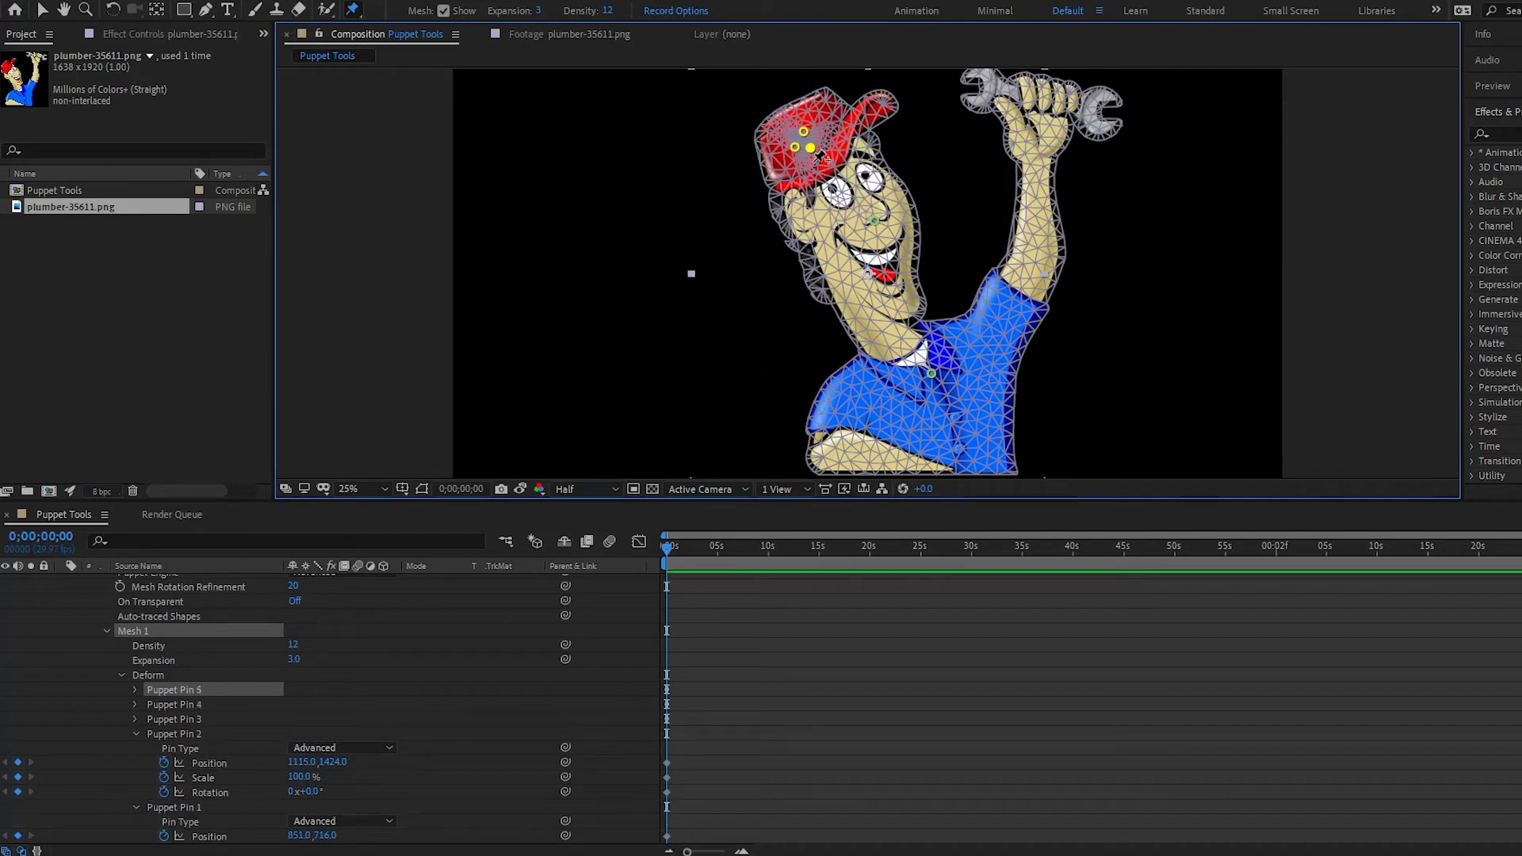
drag(810, 149, 829, 183)
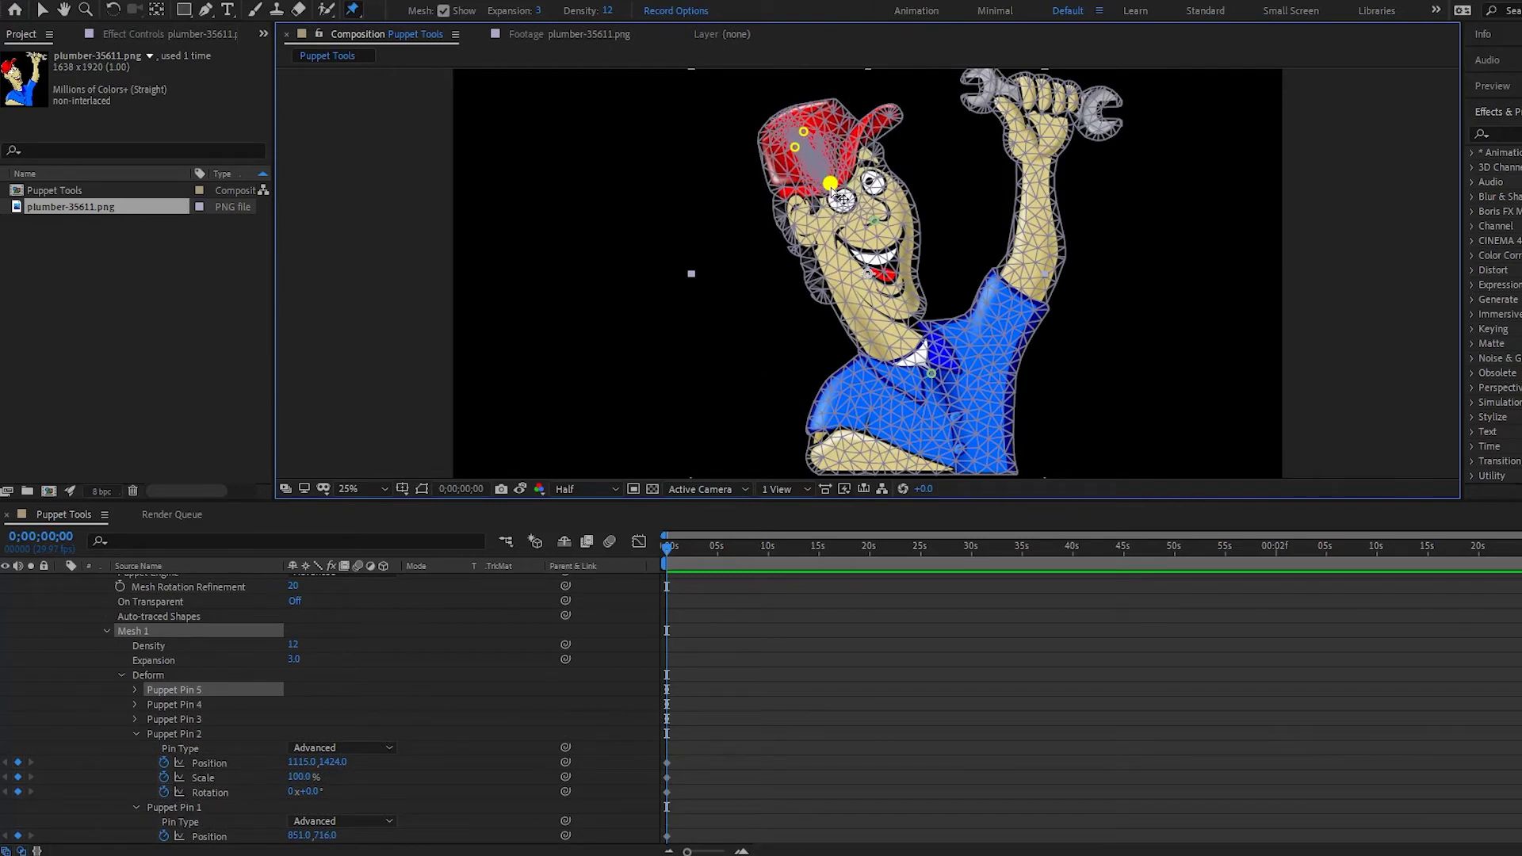
Undo the last move on the red cap and remove its three Position pins by undoing their placement.
key(ctrl+z)
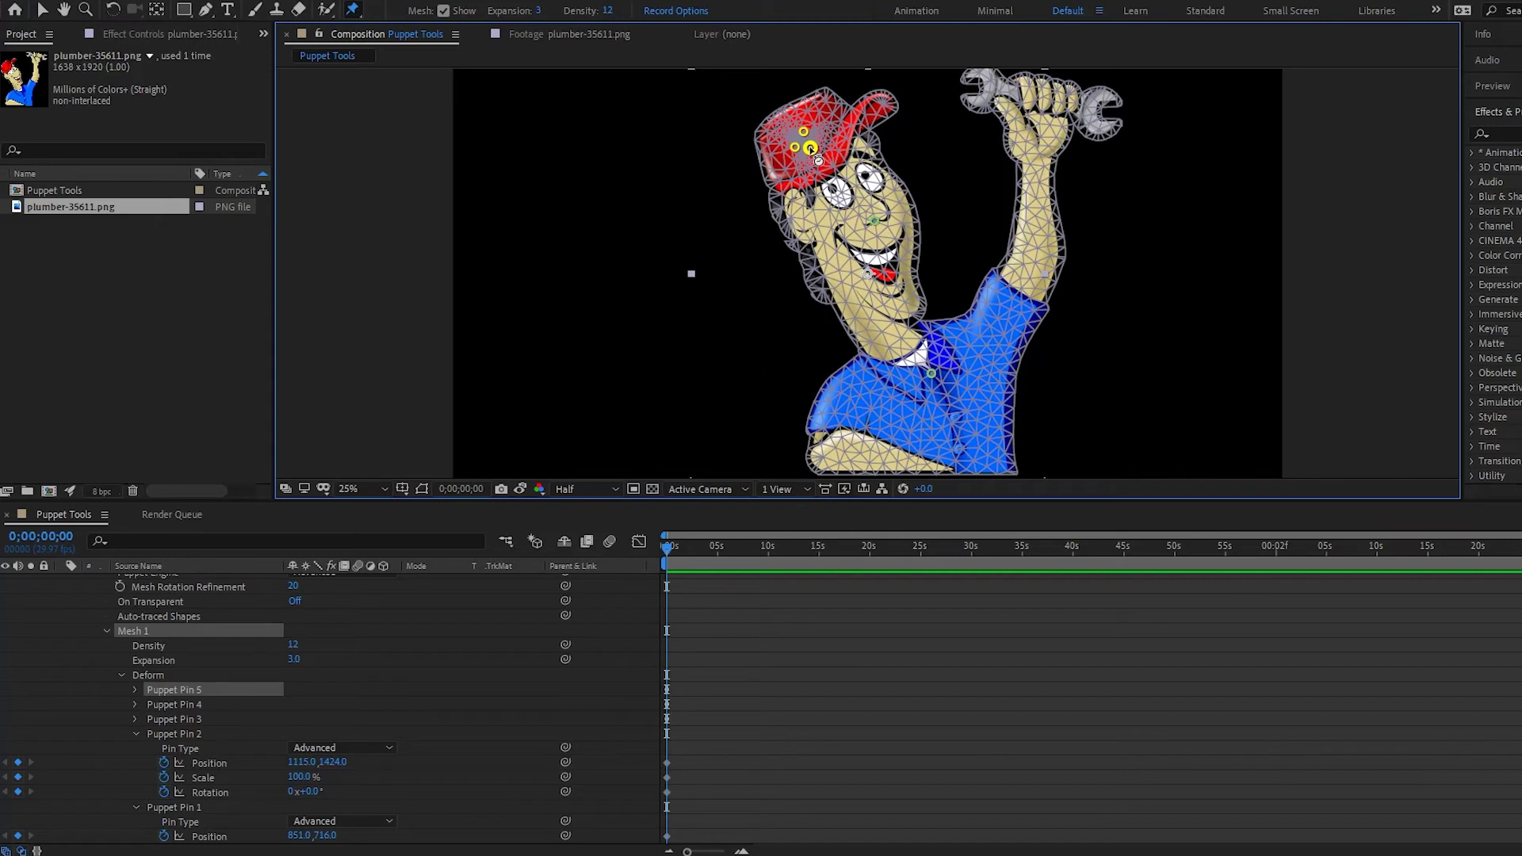
key(ctrl+z)
key(ctrl+z)
key(ctrl+z)
key(ctrl+z)
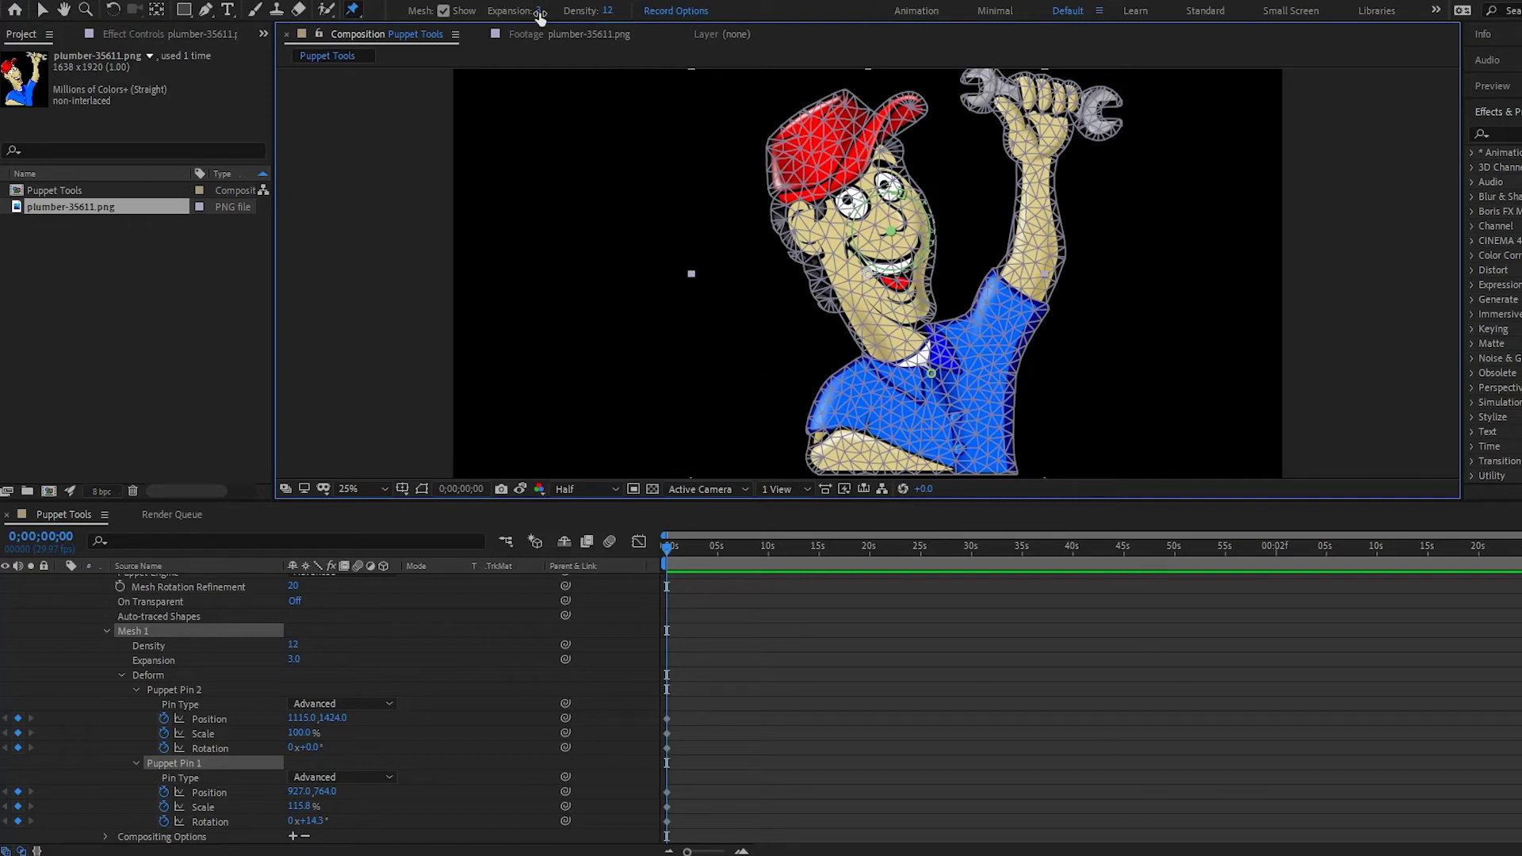
Set the mesh expansion to 147 and move the face's Advanced pin to about 1079, 724.
drag(539, 16, 659, 9)
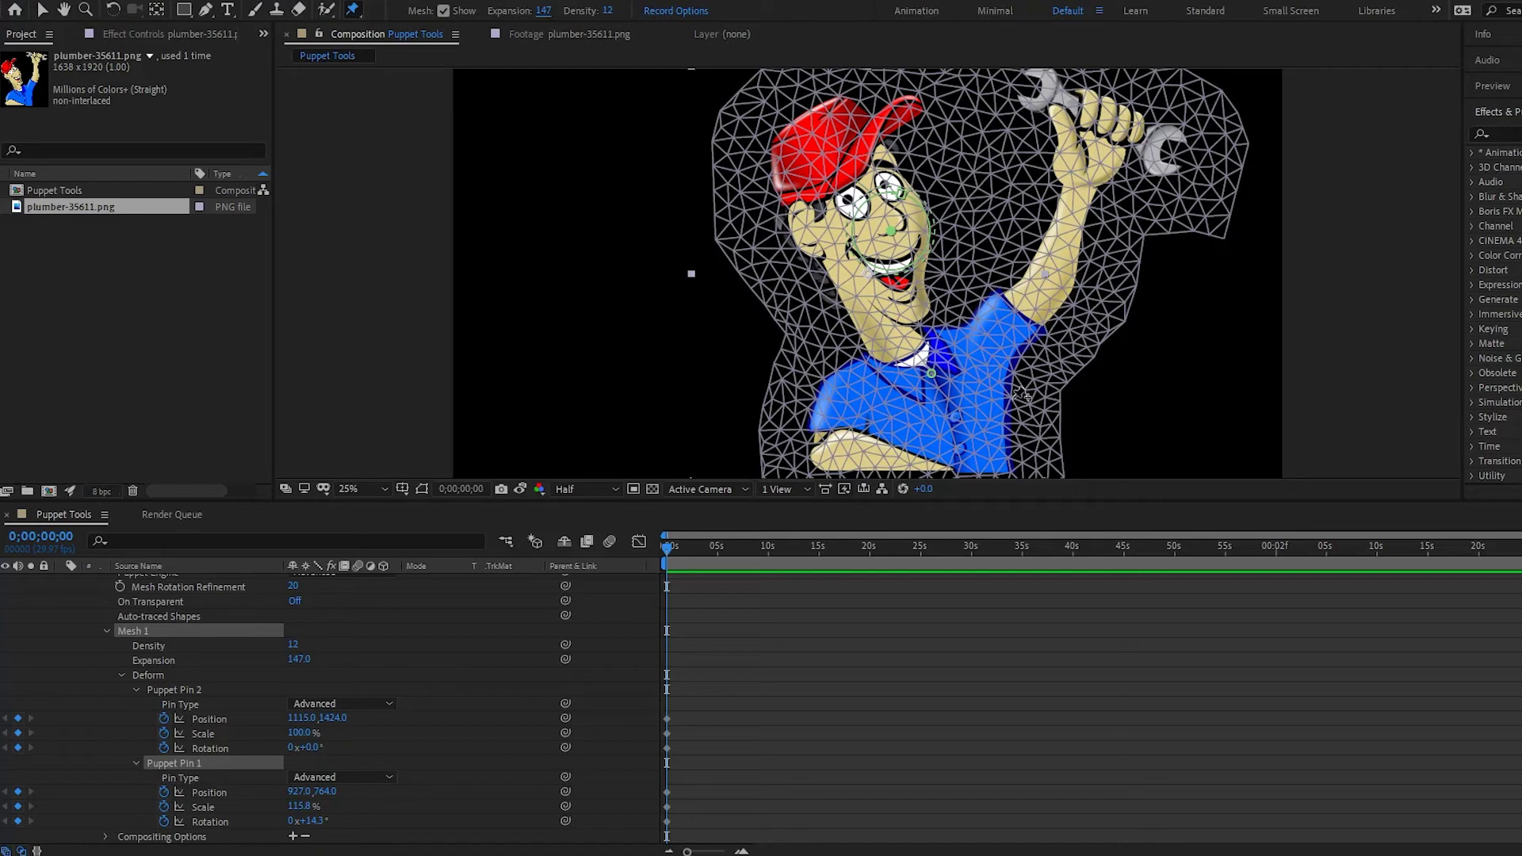
scroll(864, 262, down, 1)
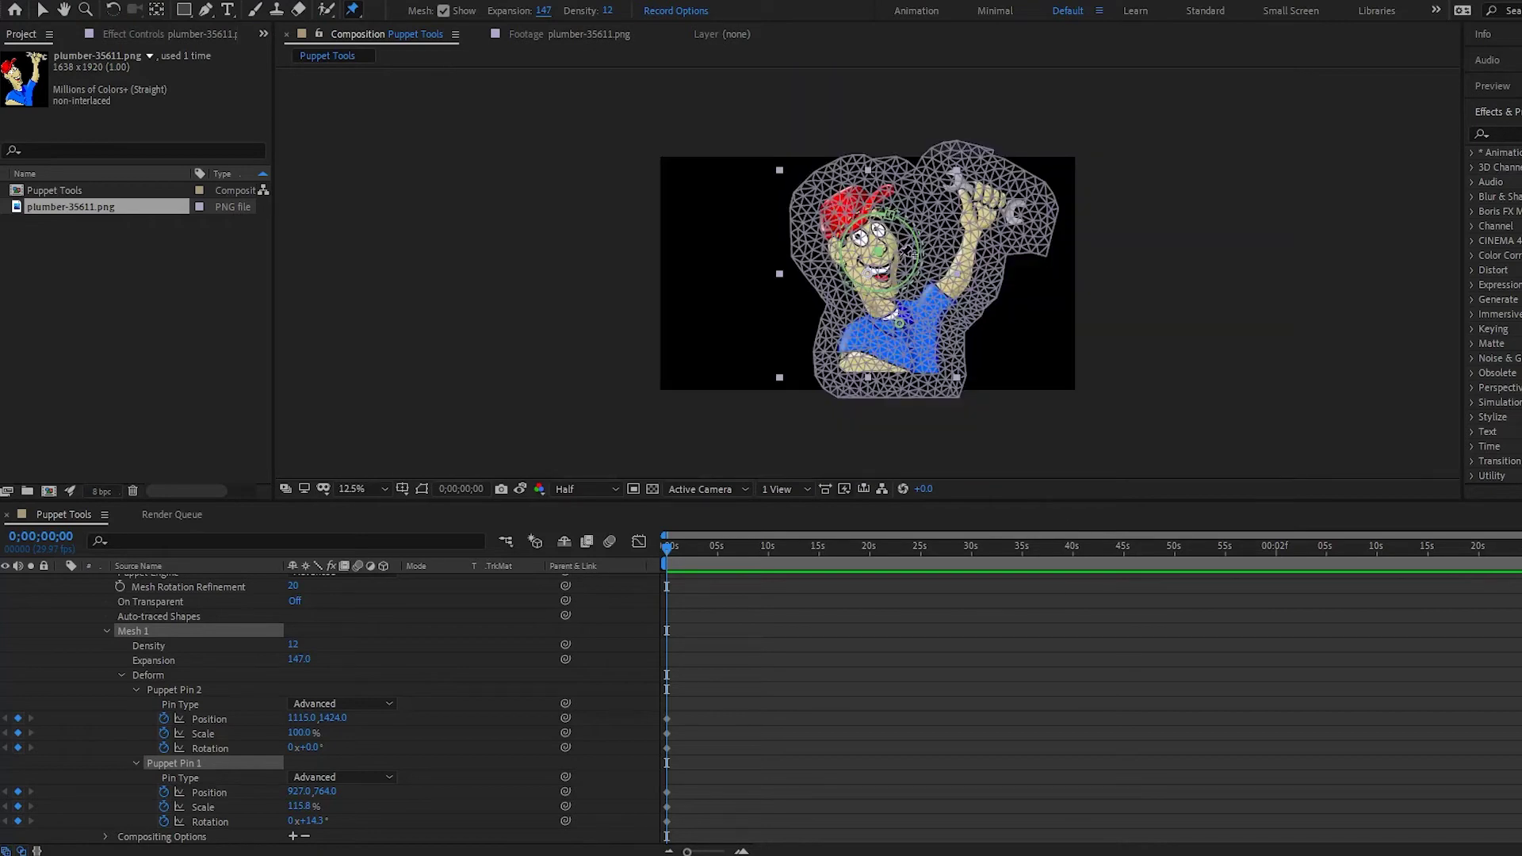
click(879, 254)
mouse_move(879, 253)
mouse_down()
mouse_move(965, 293)
mouse_move(843, 288)
mouse_move(882, 266)
mouse_up()
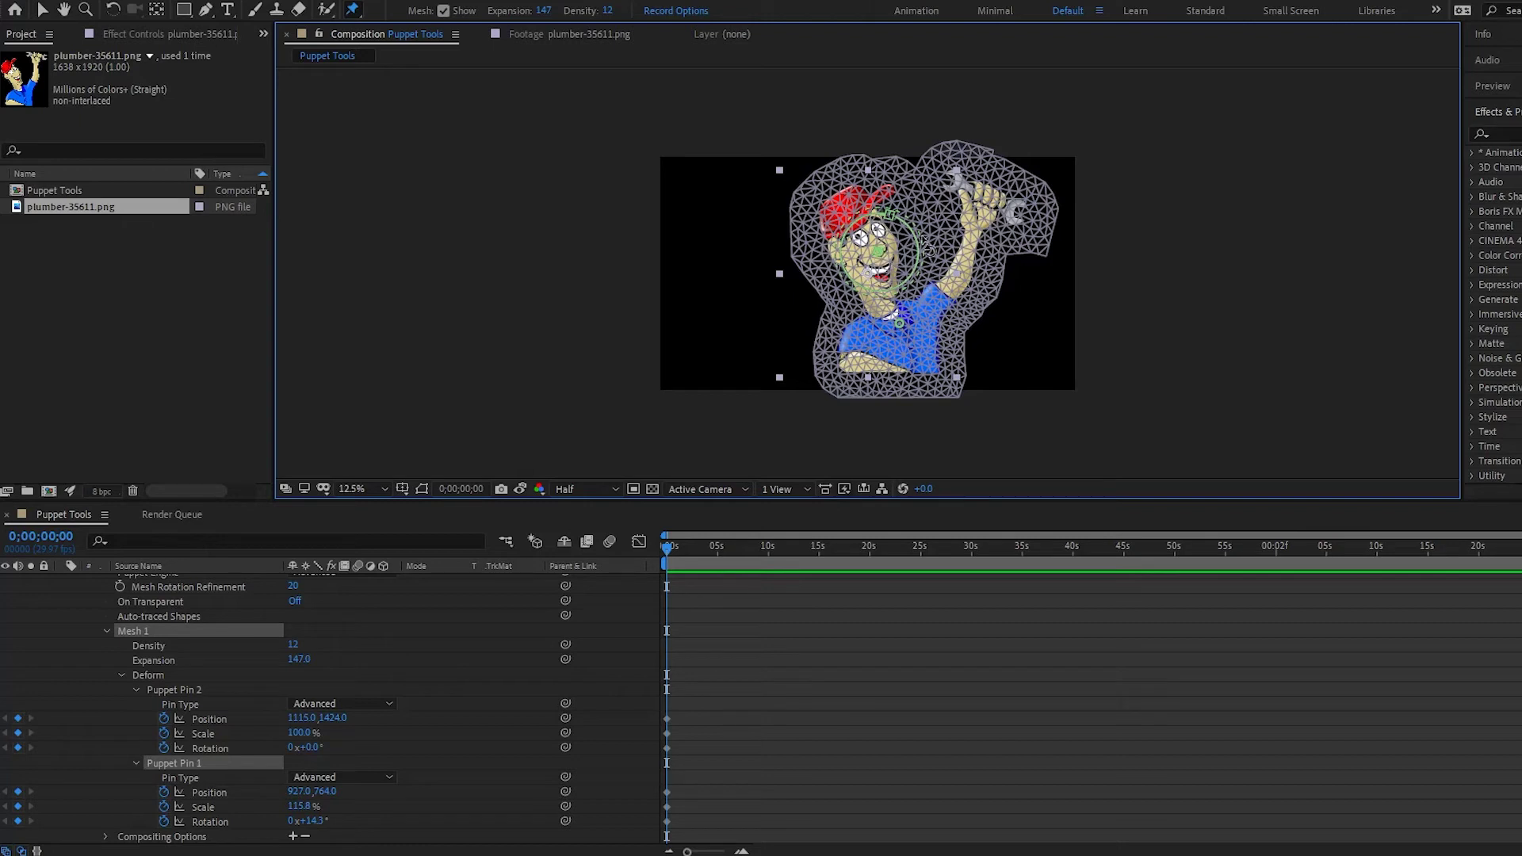
drag(873, 228, 889, 224)
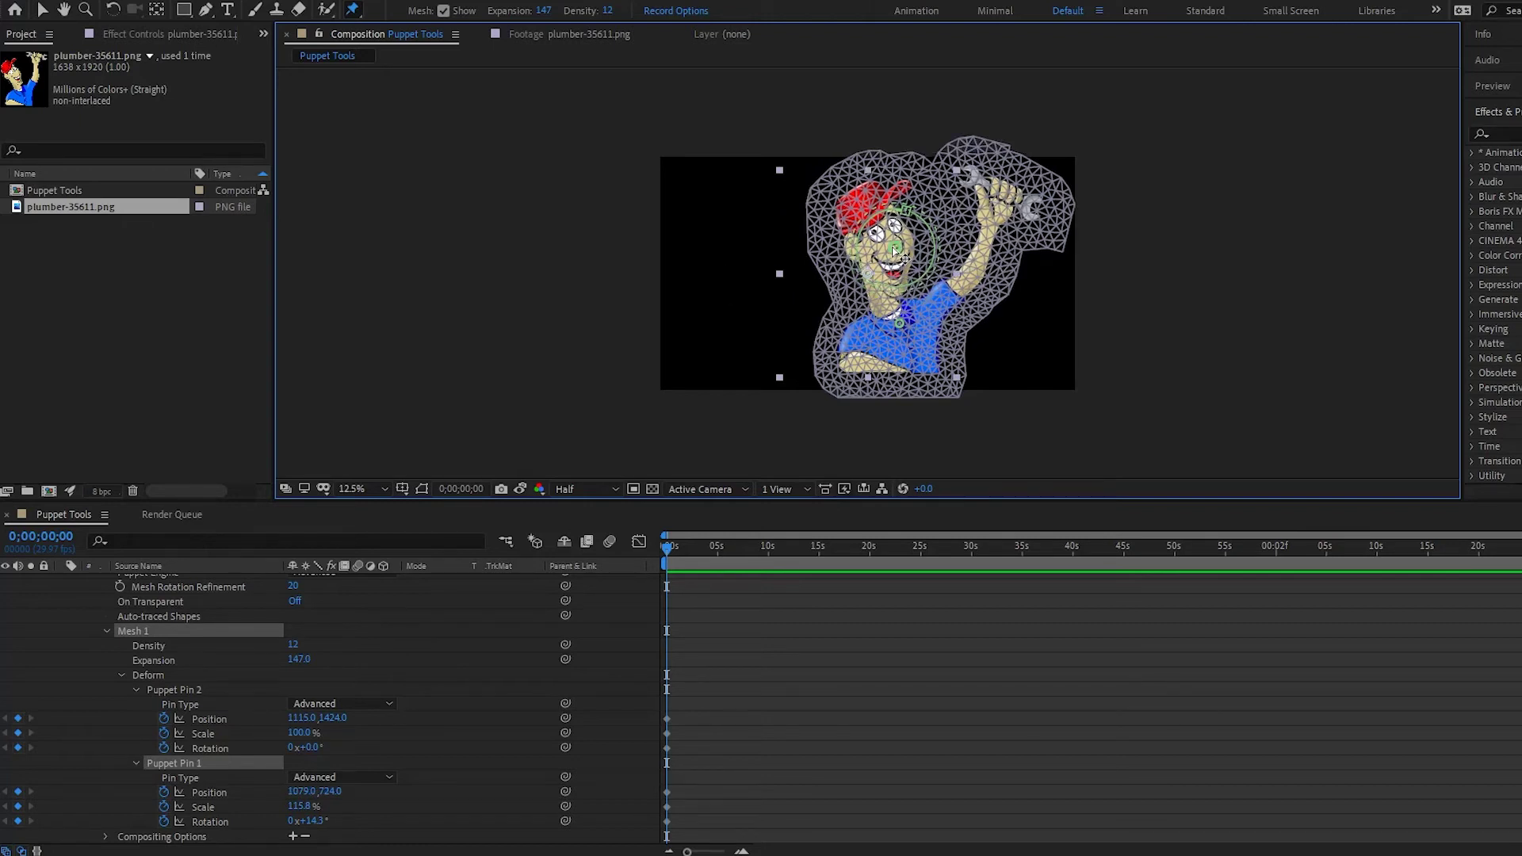
Set the mesh expansion to -15 and try moving the face's Advanced pin sideways, undoing that move.
click(545, 11)
key(BackSpace)
key(Return)
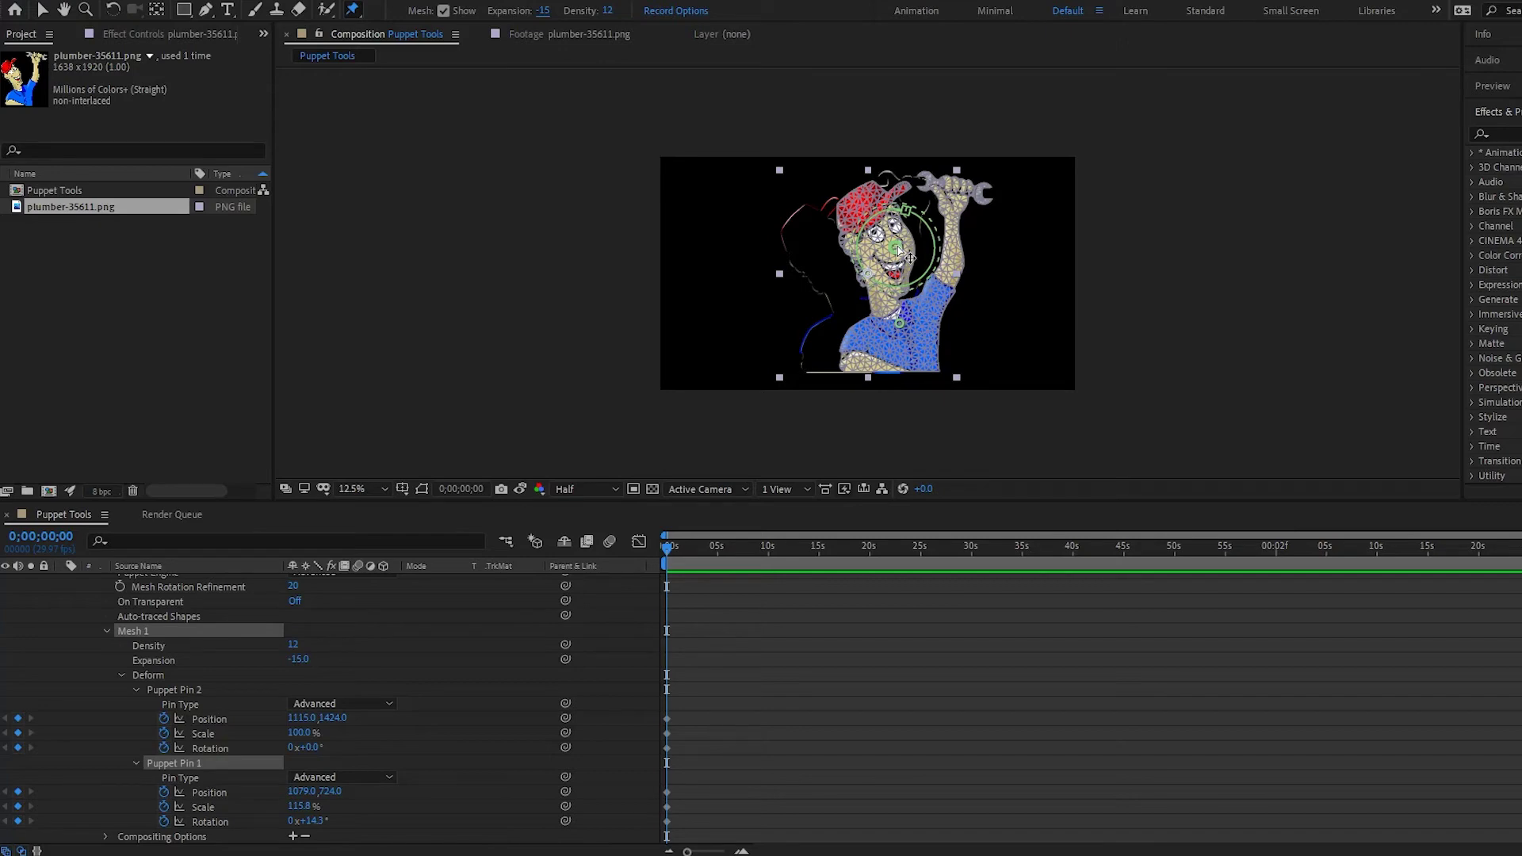
scroll(909, 258, up, 2)
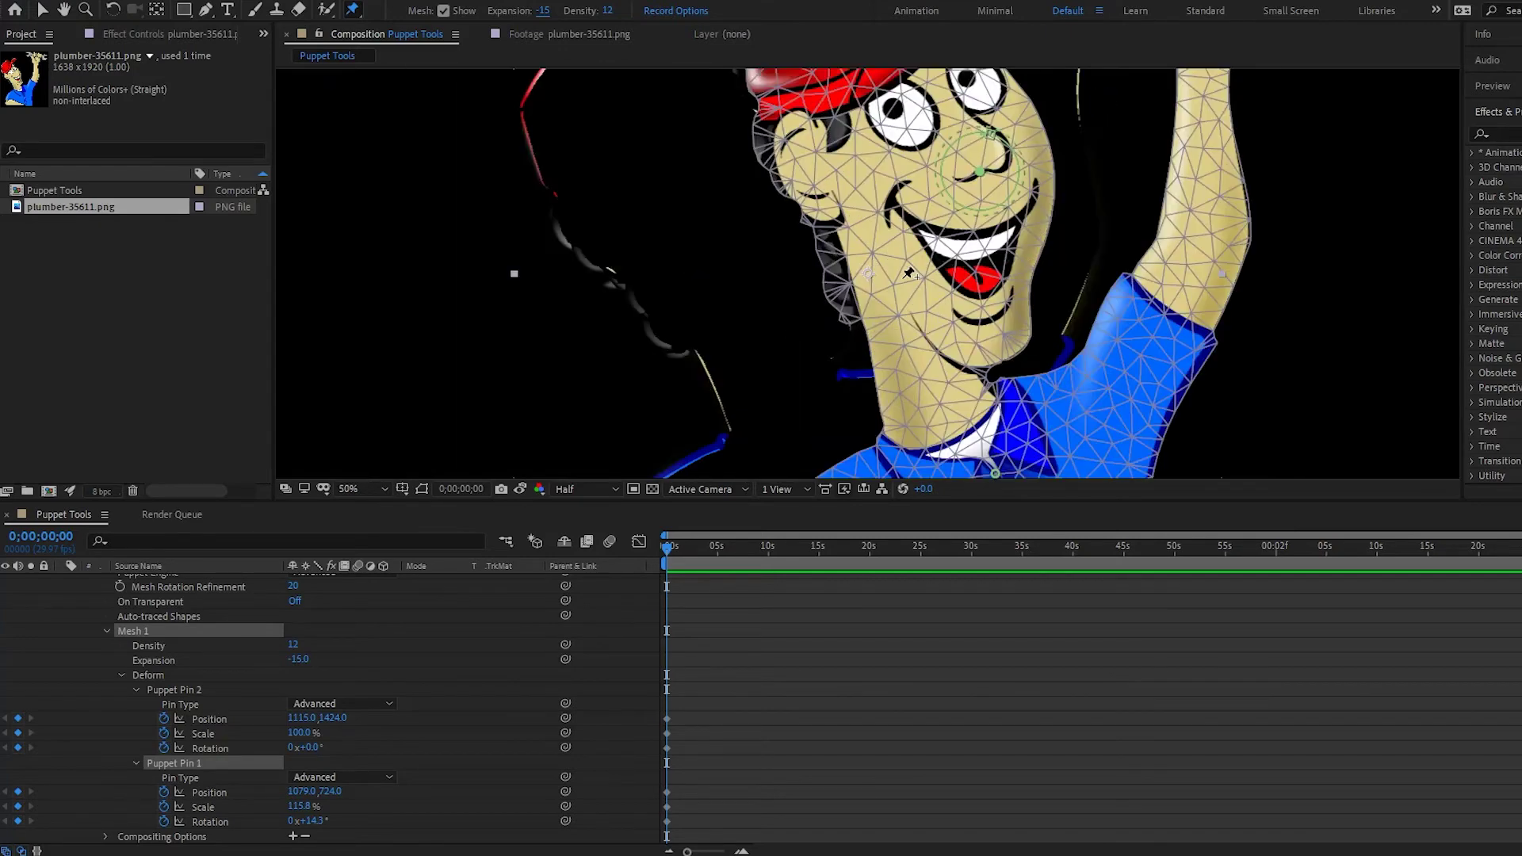
scroll(908, 270, down, 1)
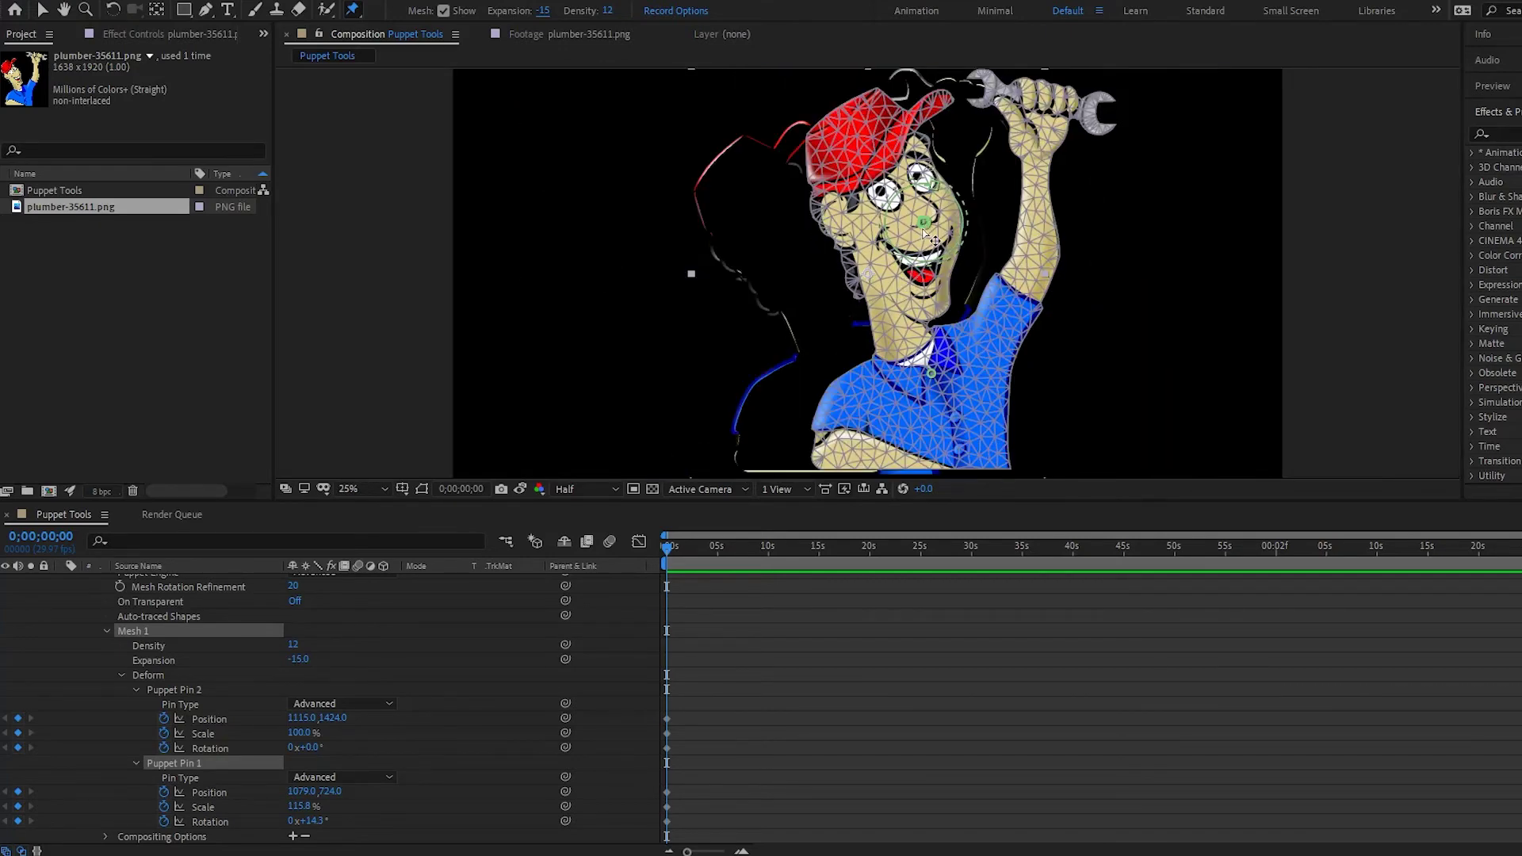
drag(922, 223, 878, 235)
key(ctrl+z)
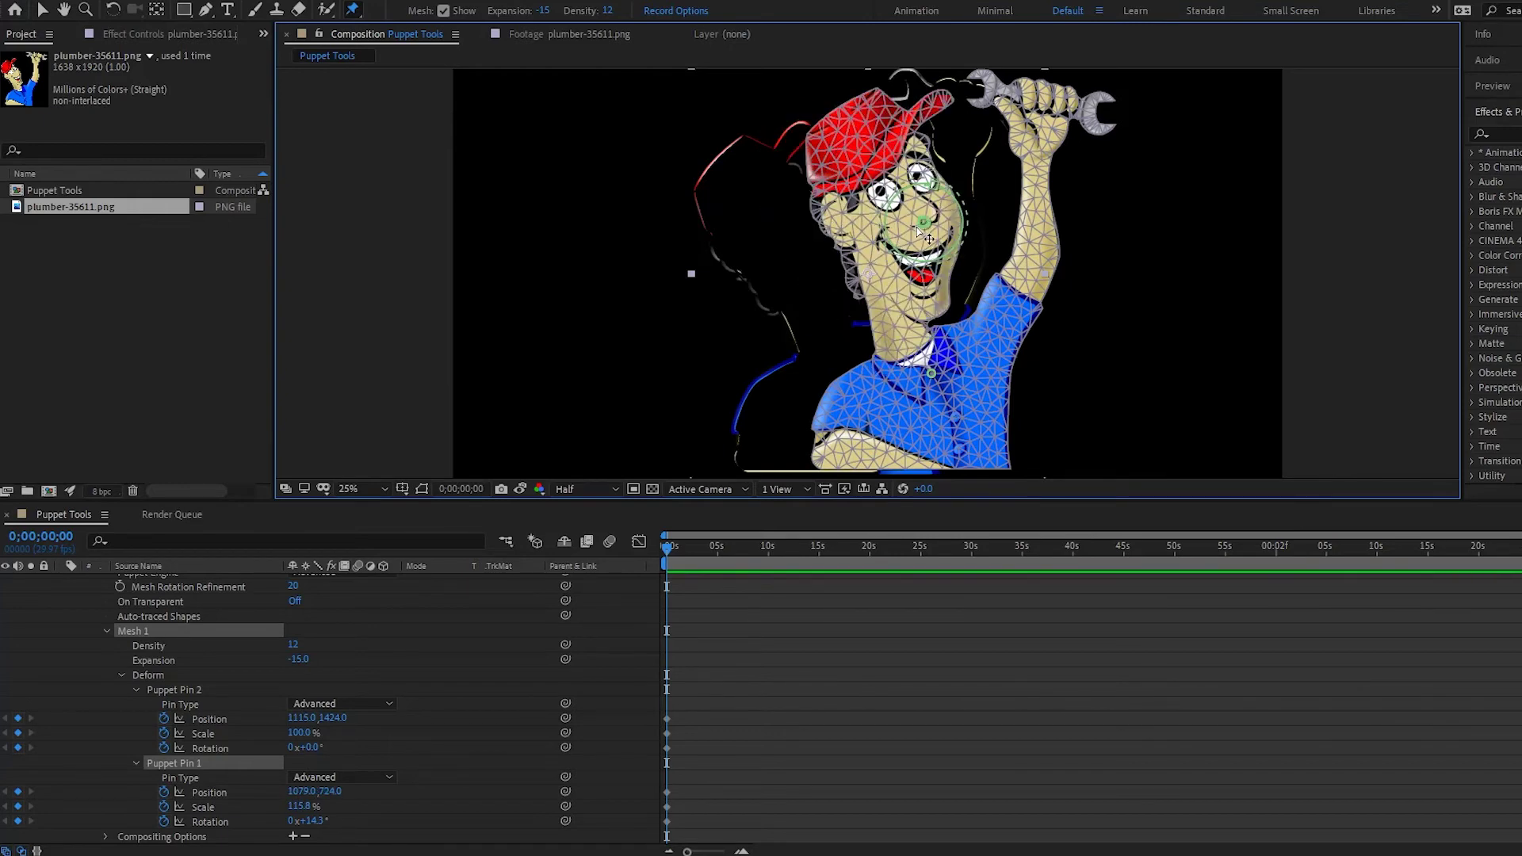
Undo the earlier face pin move and return the mesh expansion to 0.
key(ctrl+z)
key(ctrl+z)
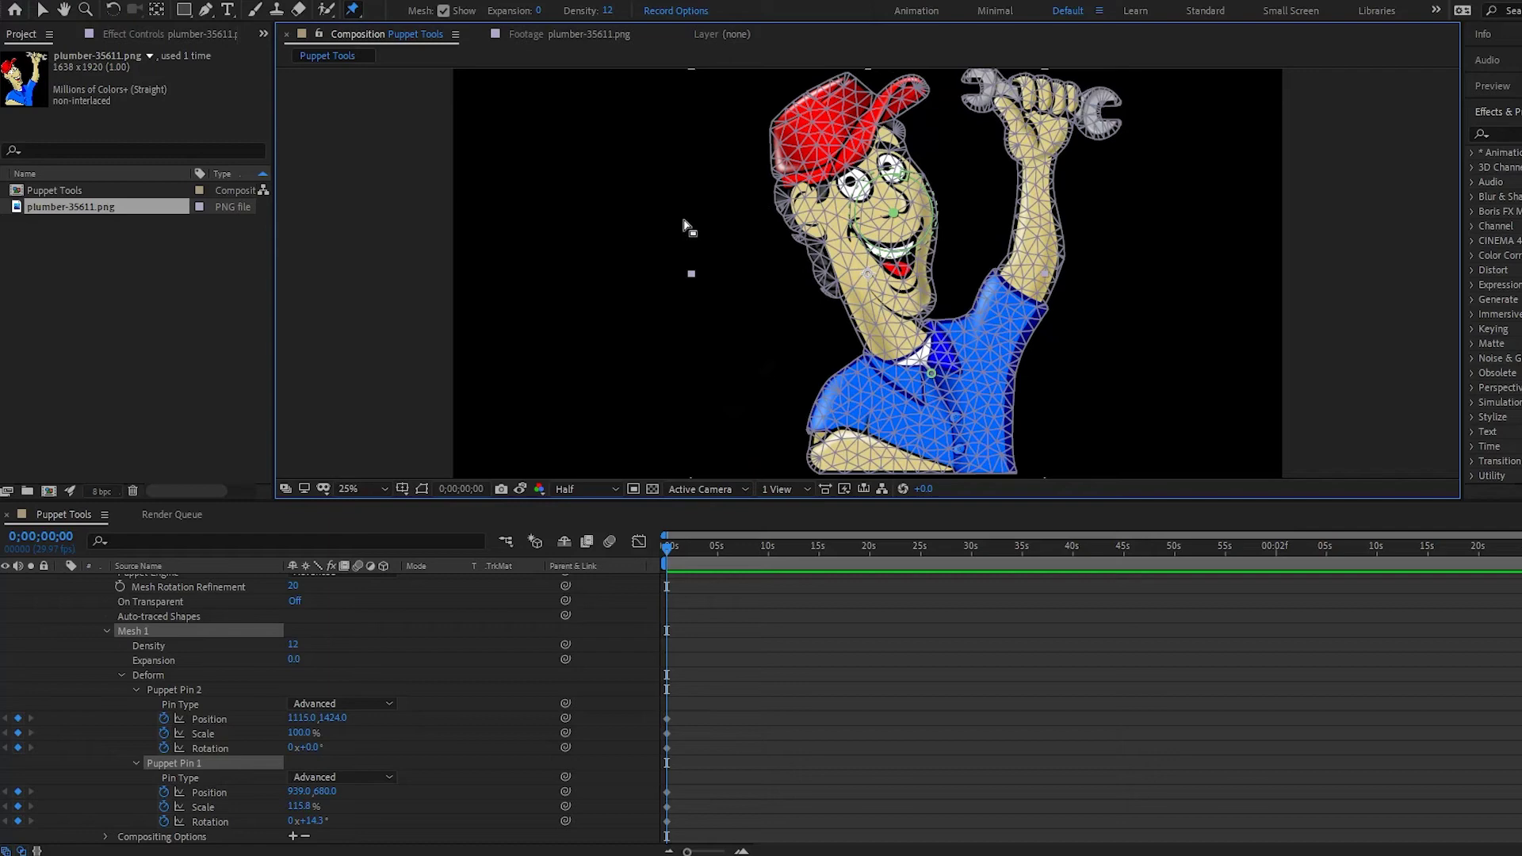
key(comma)
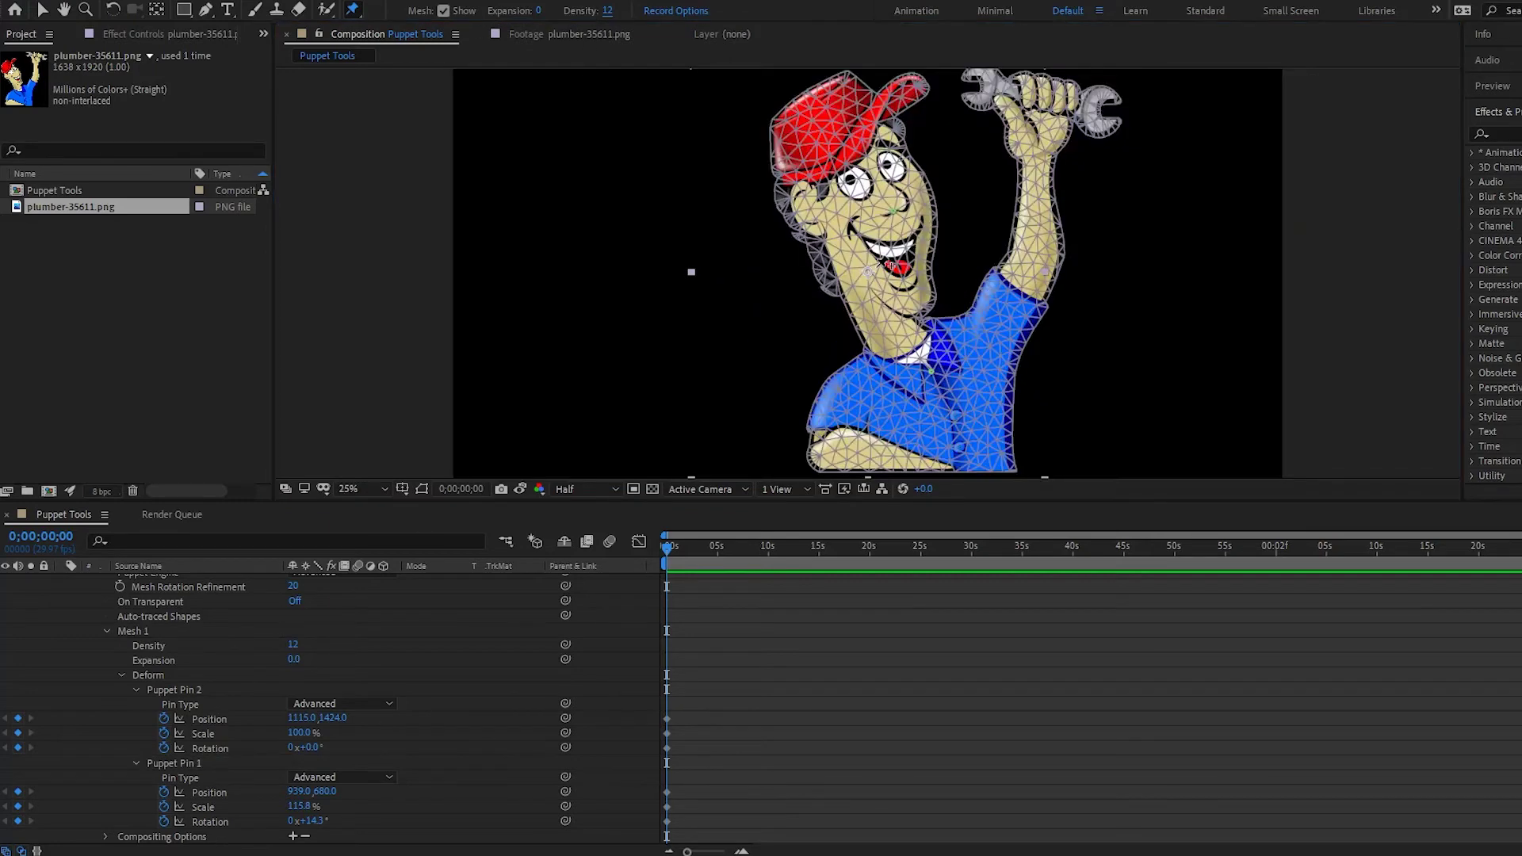
scroll(882, 262, down, 1)
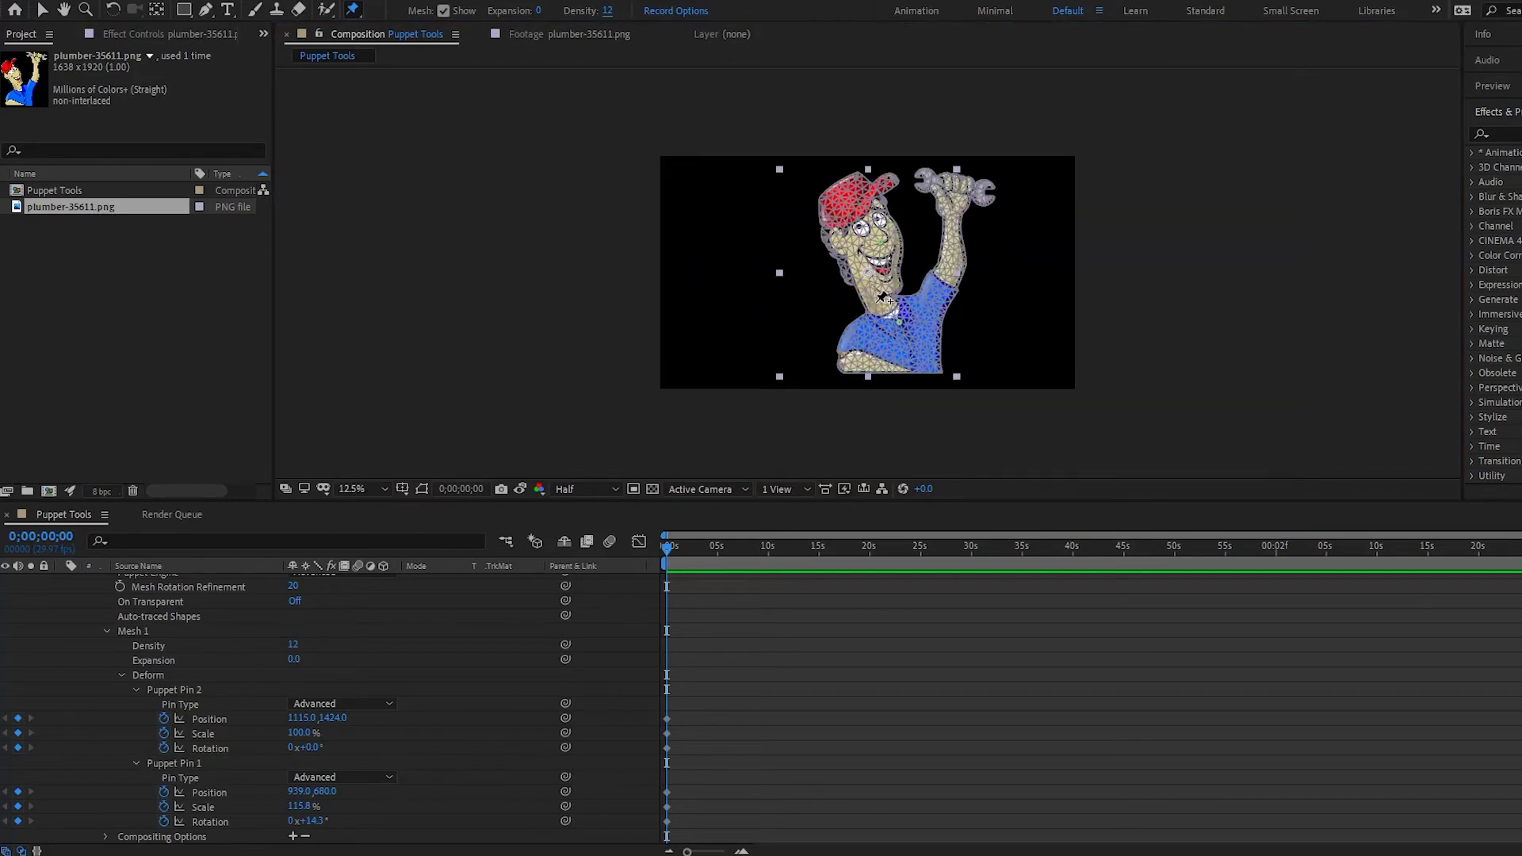
key(period)
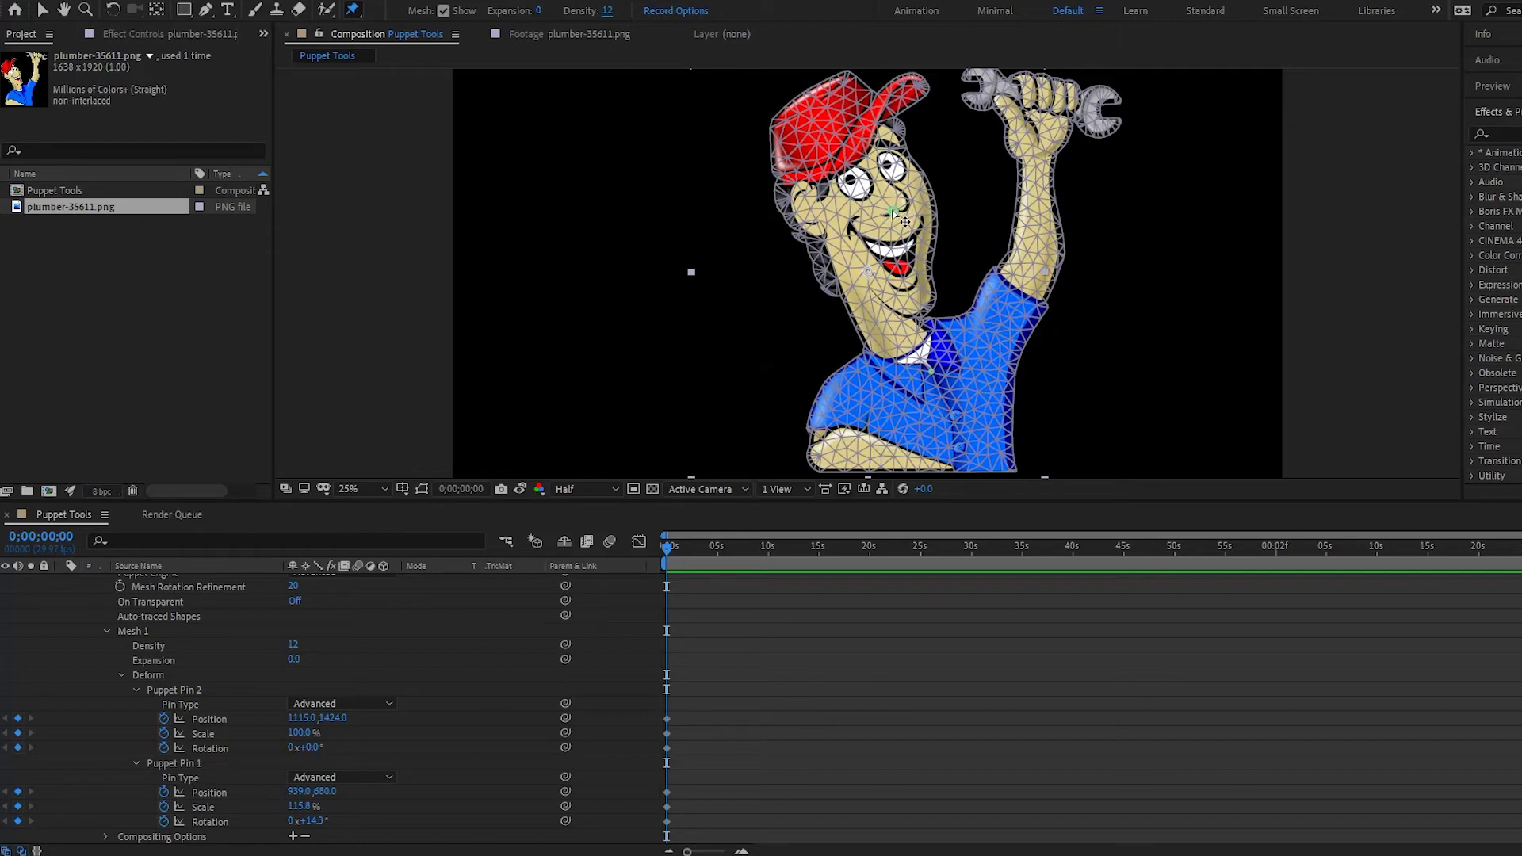
Set the mesh density to 1 and move the face's Advanced pin to about 779, 696.
click(894, 212)
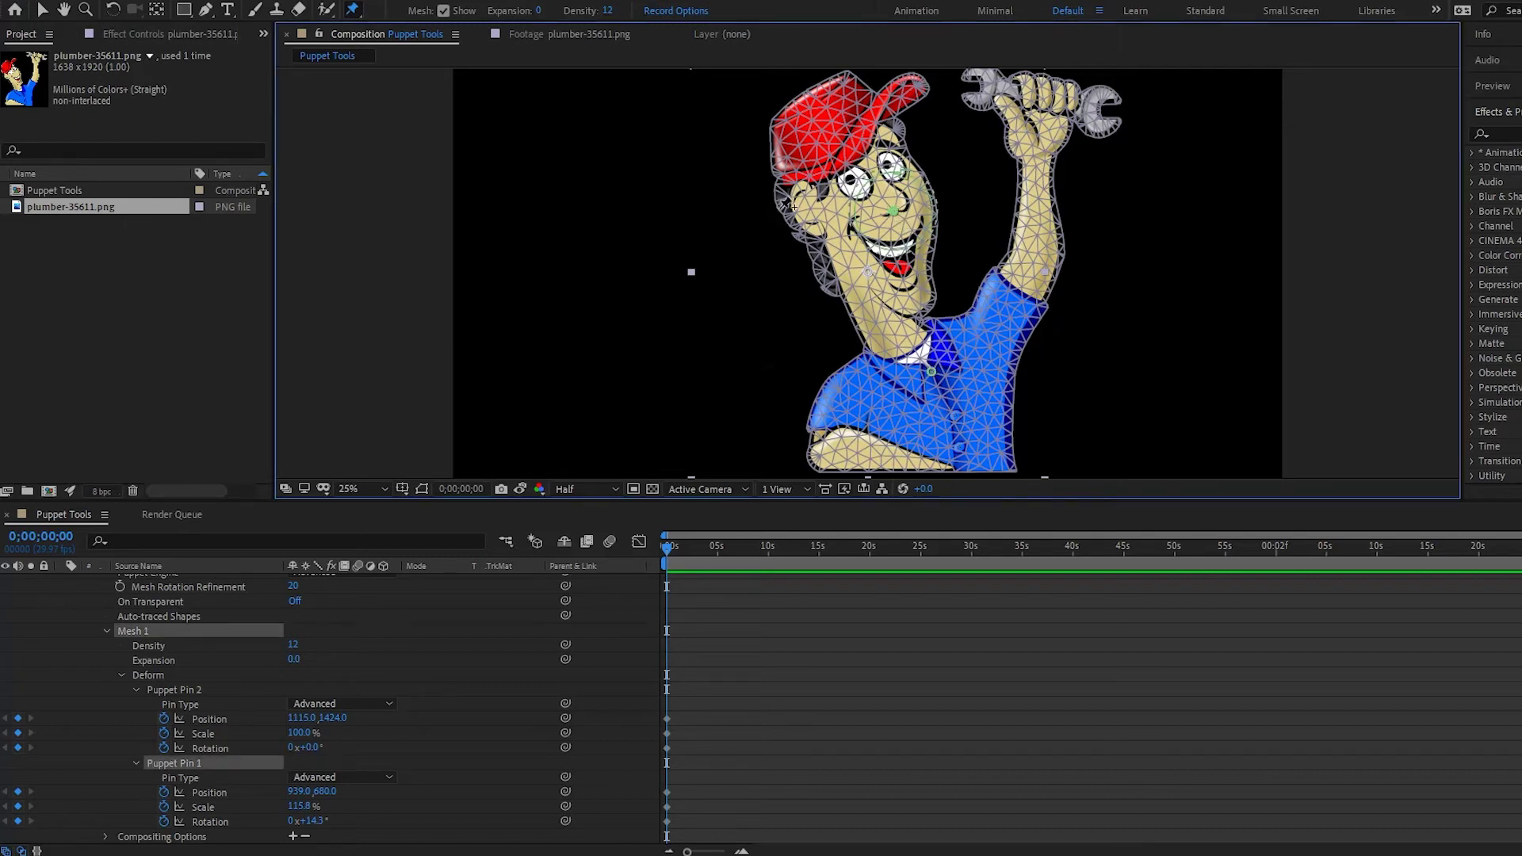
click(607, 11)
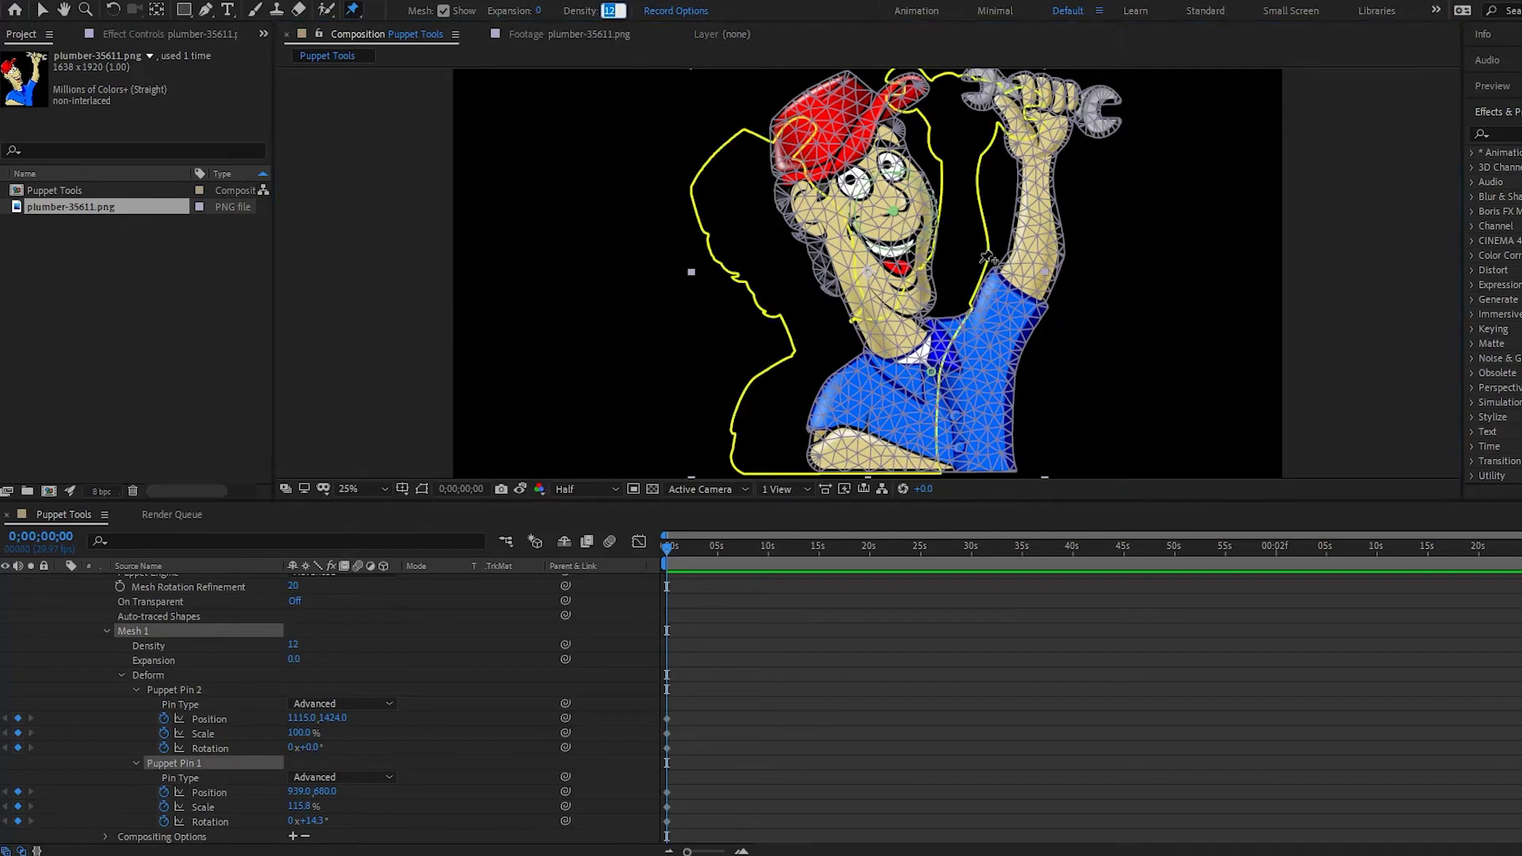
text(1)
key(Return)
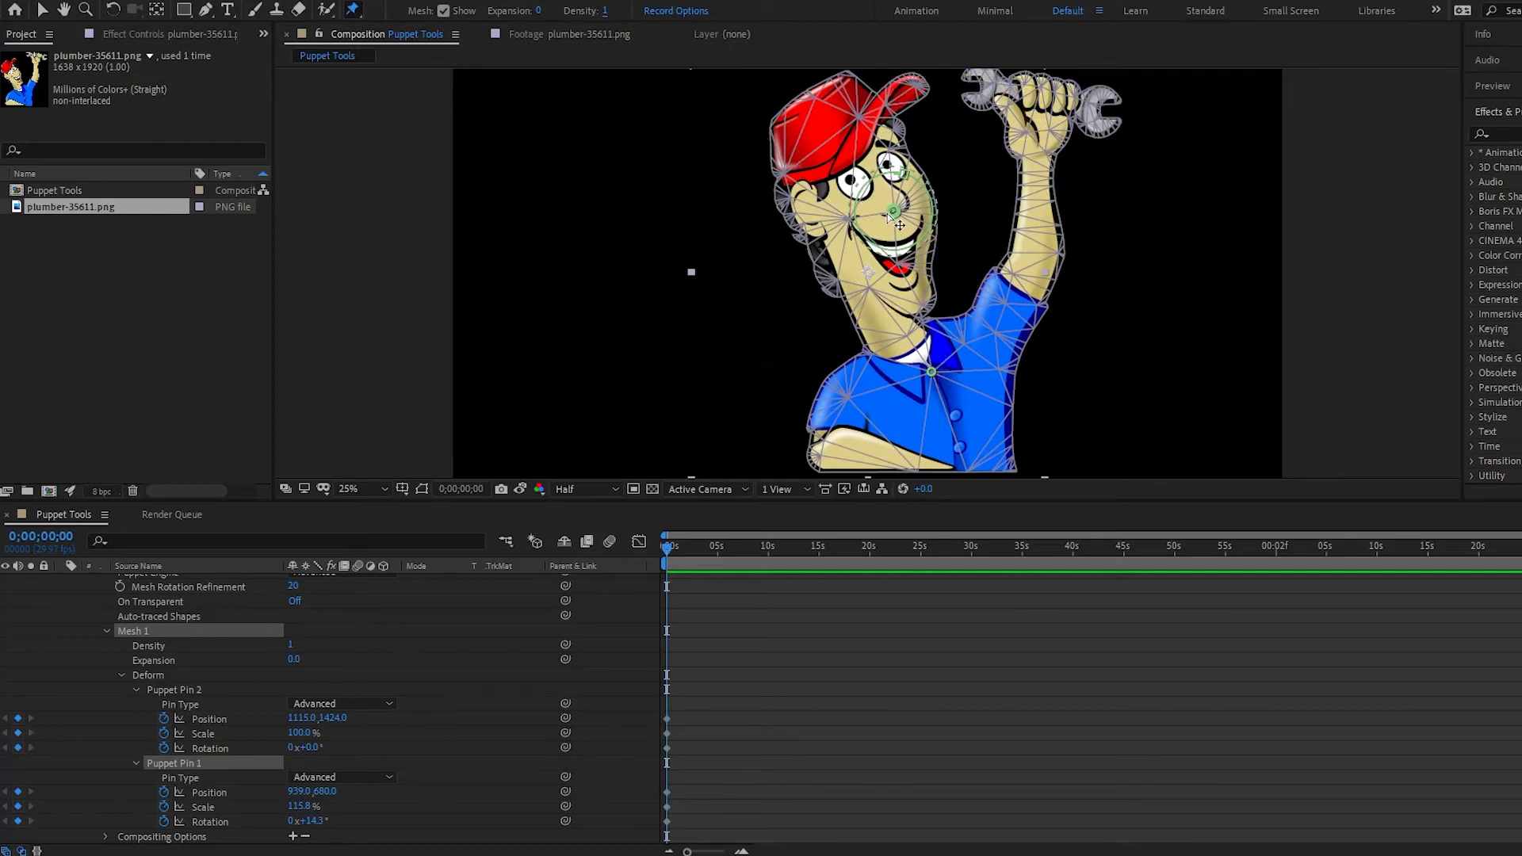
mouse_move(890, 214)
mouse_down()
mouse_move(929, 204)
mouse_move(704, 267)
mouse_move(904, 208)
mouse_move(713, 258)
mouse_move(880, 214)
mouse_up()
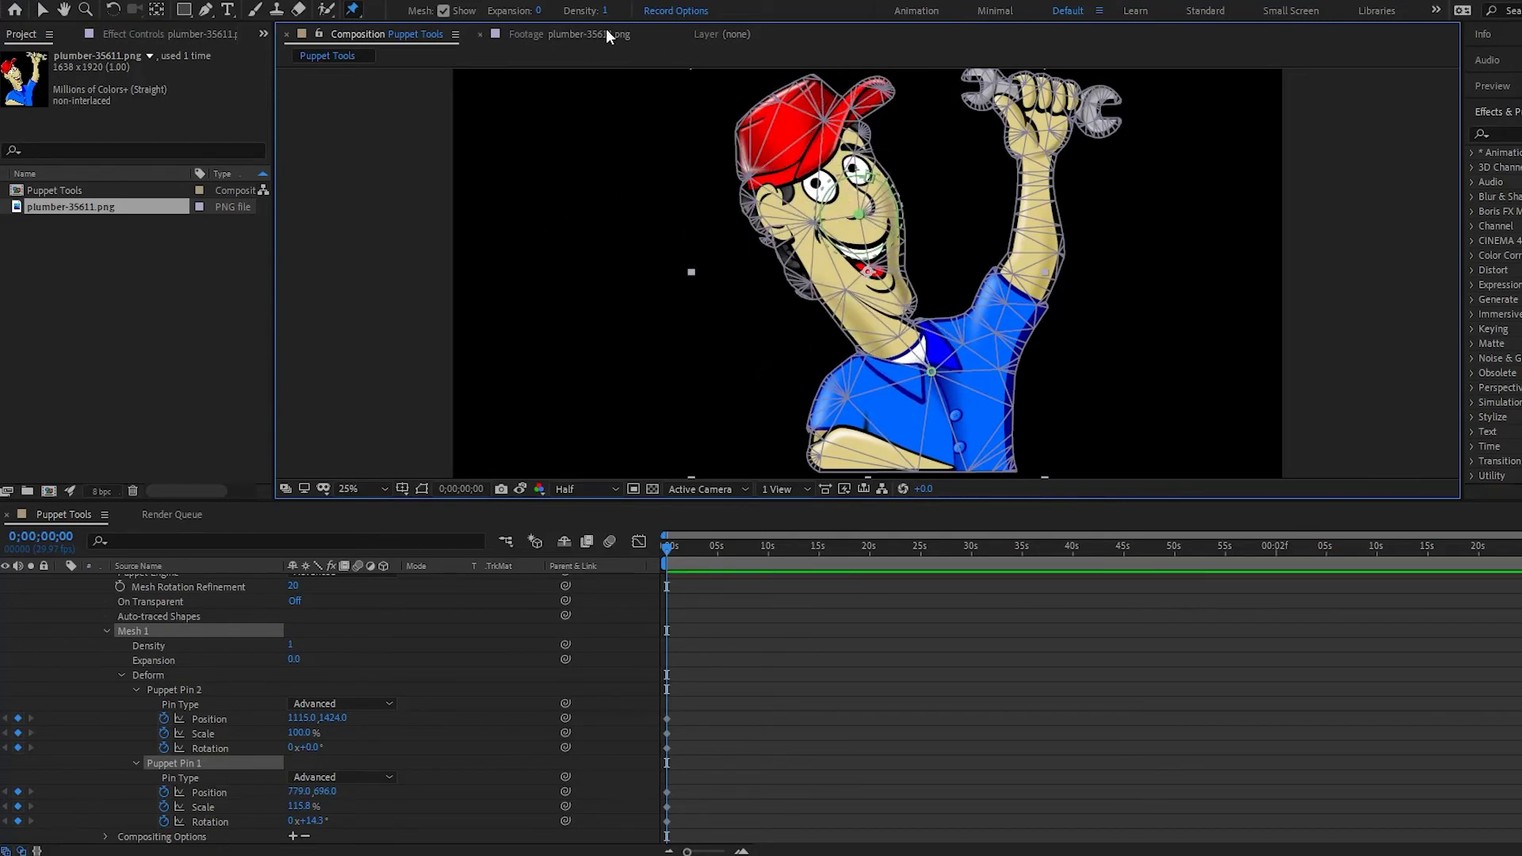
Set the mesh density to 12 and move the face's Advanced pin to about 975, 720.
drag(606, 16, 1011, 31)
drag(860, 213, 903, 224)
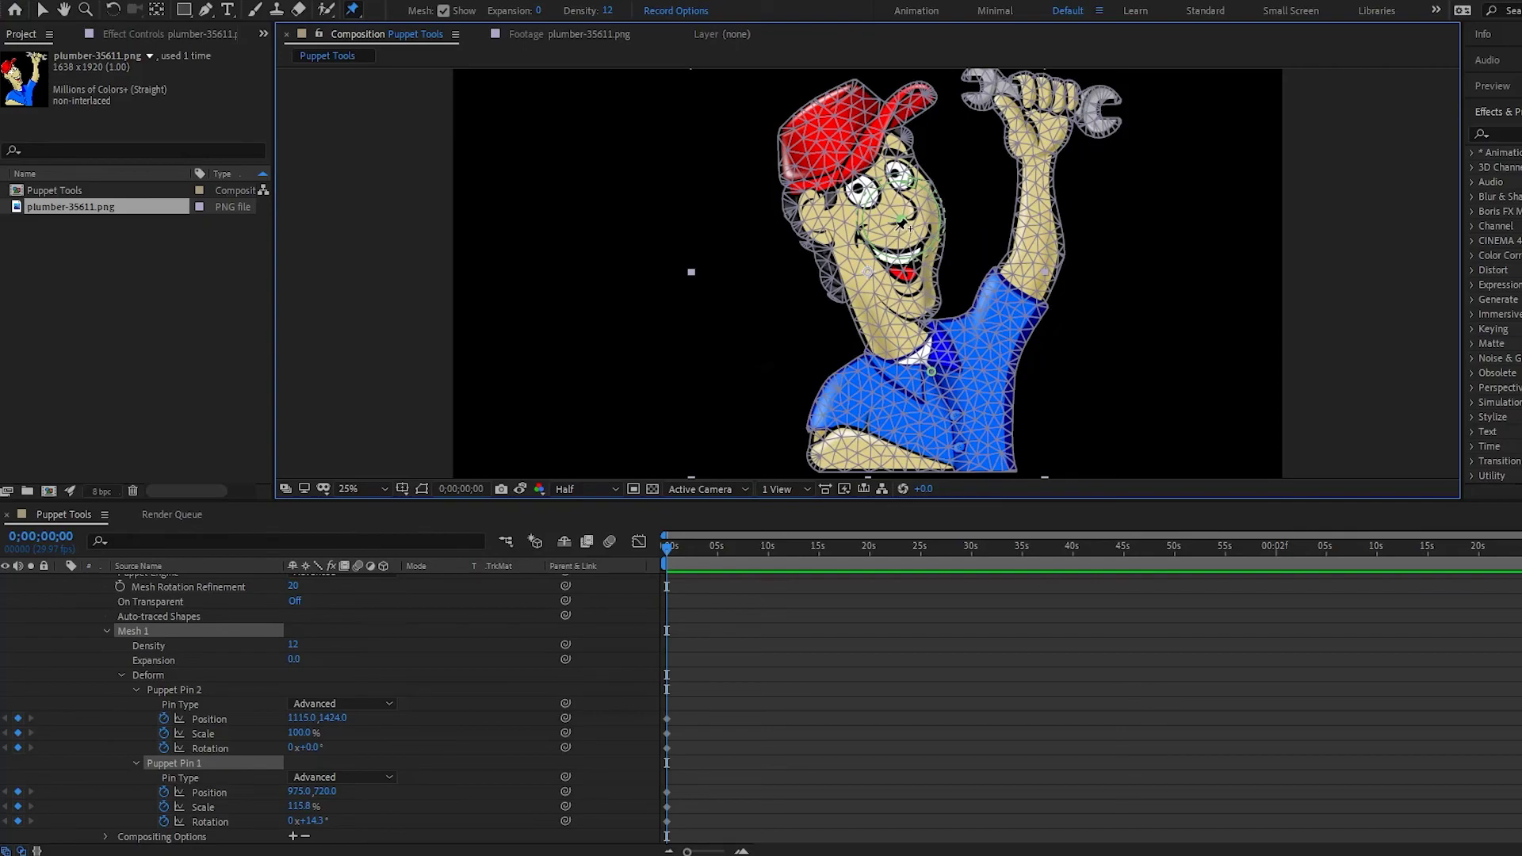
key(v)
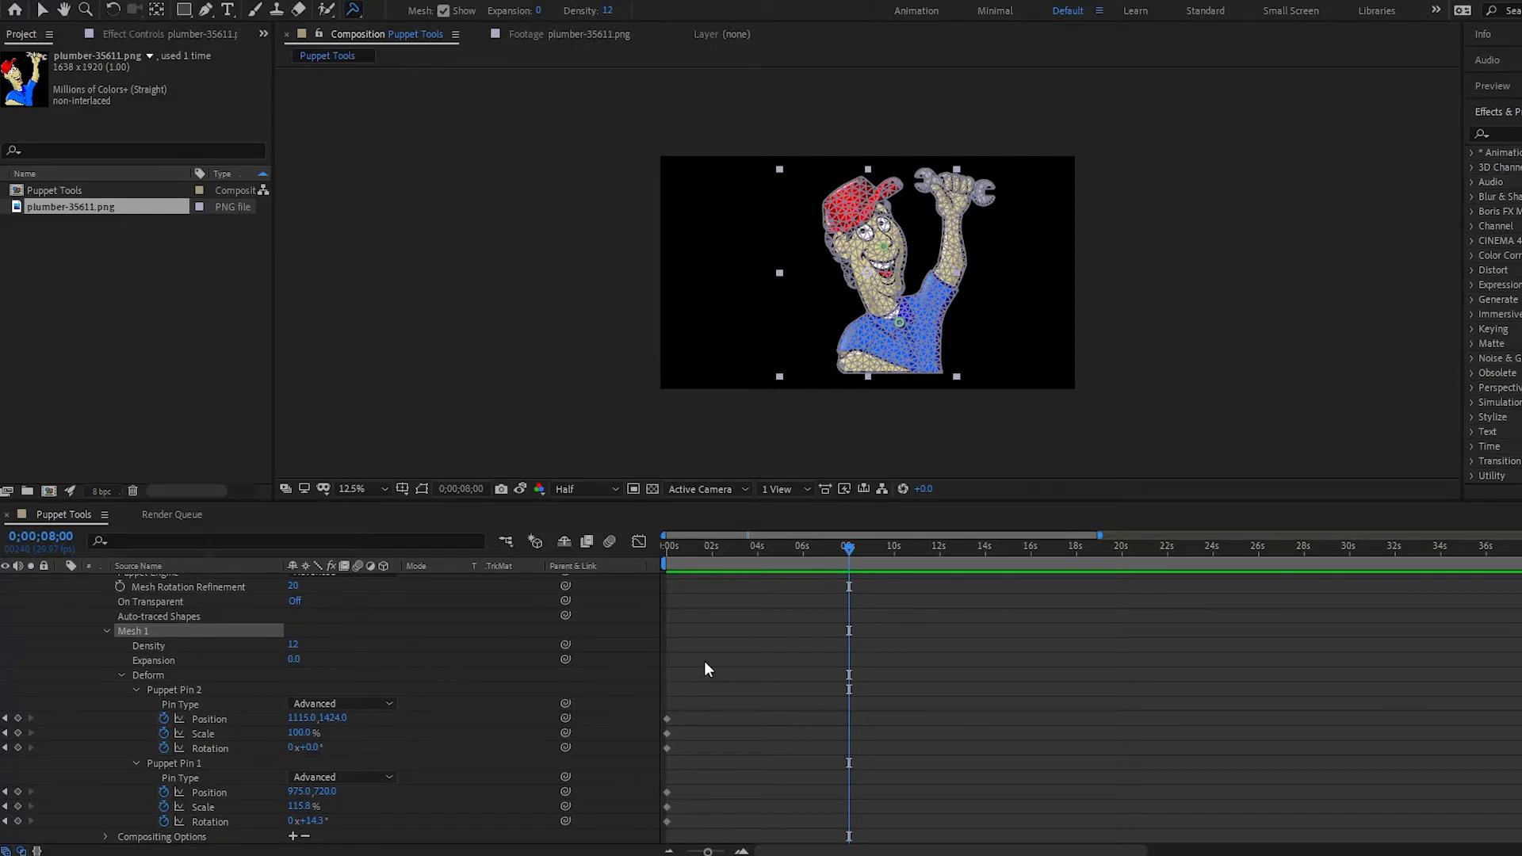
Place a Starch pin on the plumber's raised forearm.
click(353, 9)
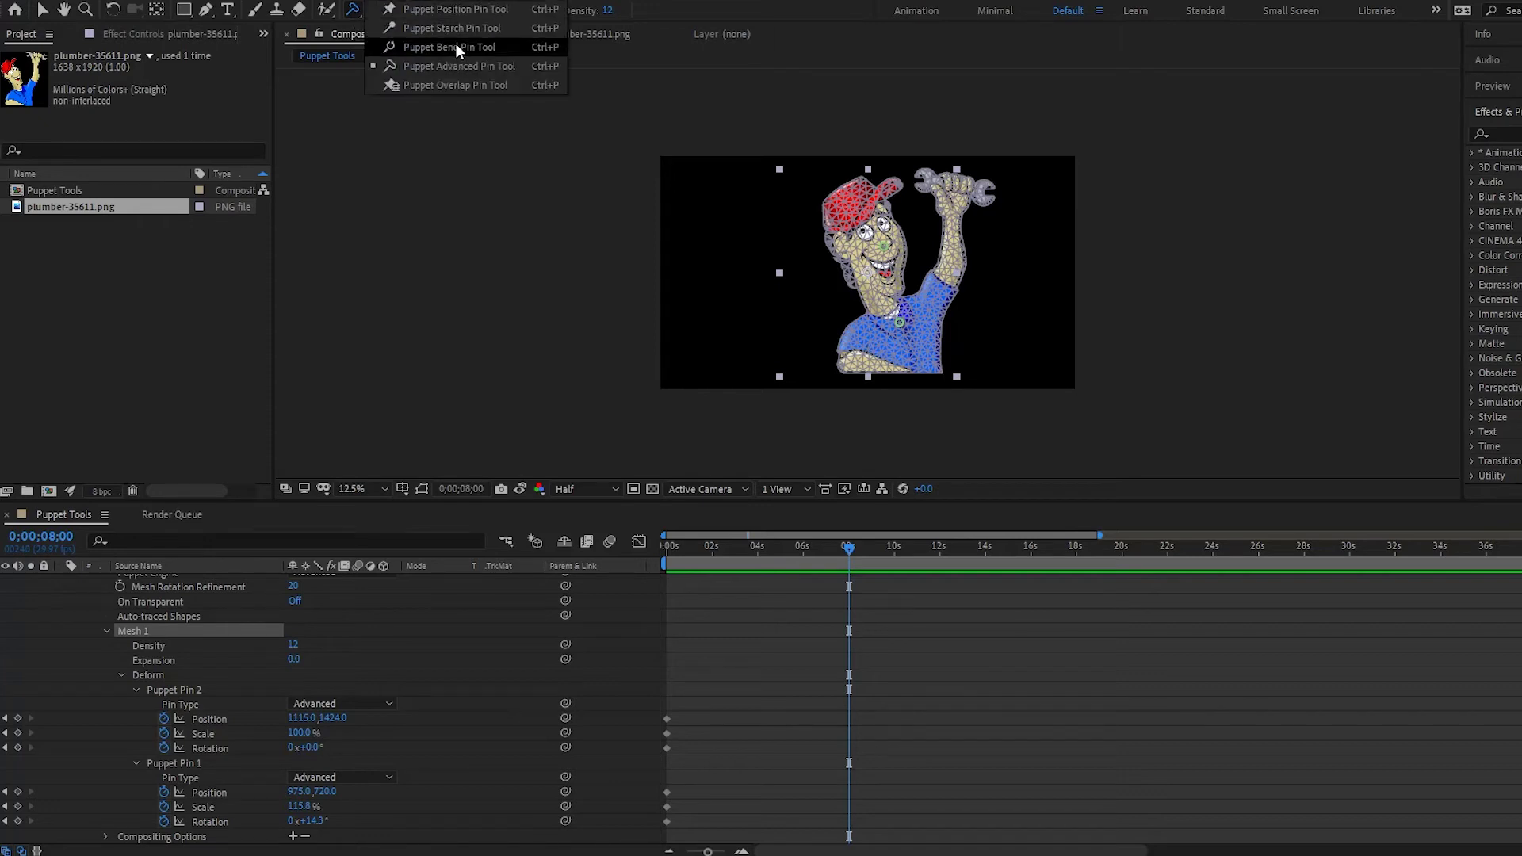
click(468, 27)
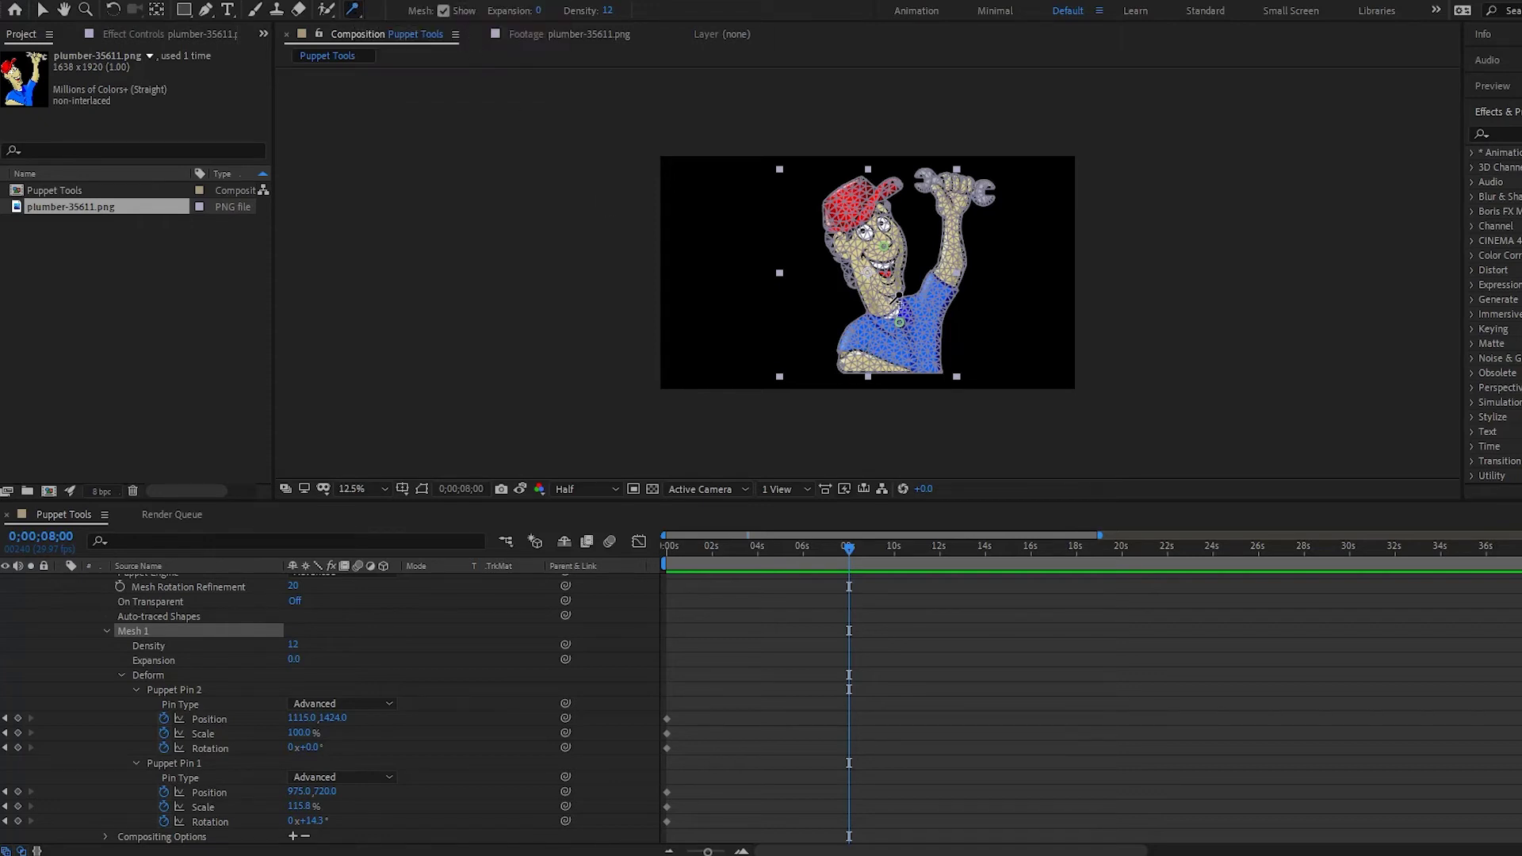
click(951, 258)
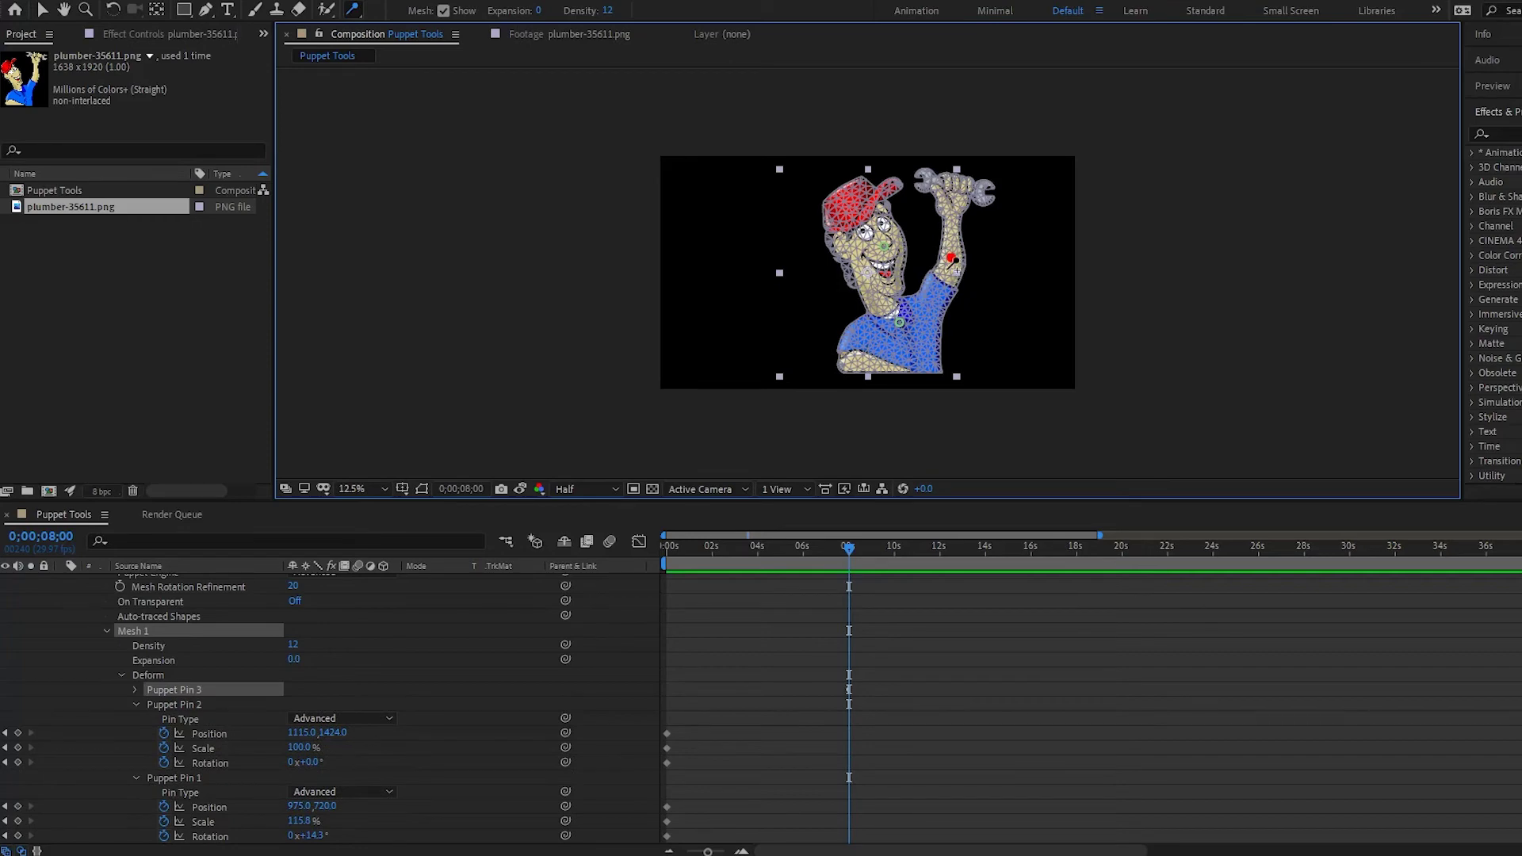
Place two Advanced pins on the raised arm, one on the fist and one between the Starch pin and the sleeve.
scroll(956, 262, up, 1)
key(space)
drag(928, 226, 816, 297)
click(355, 12)
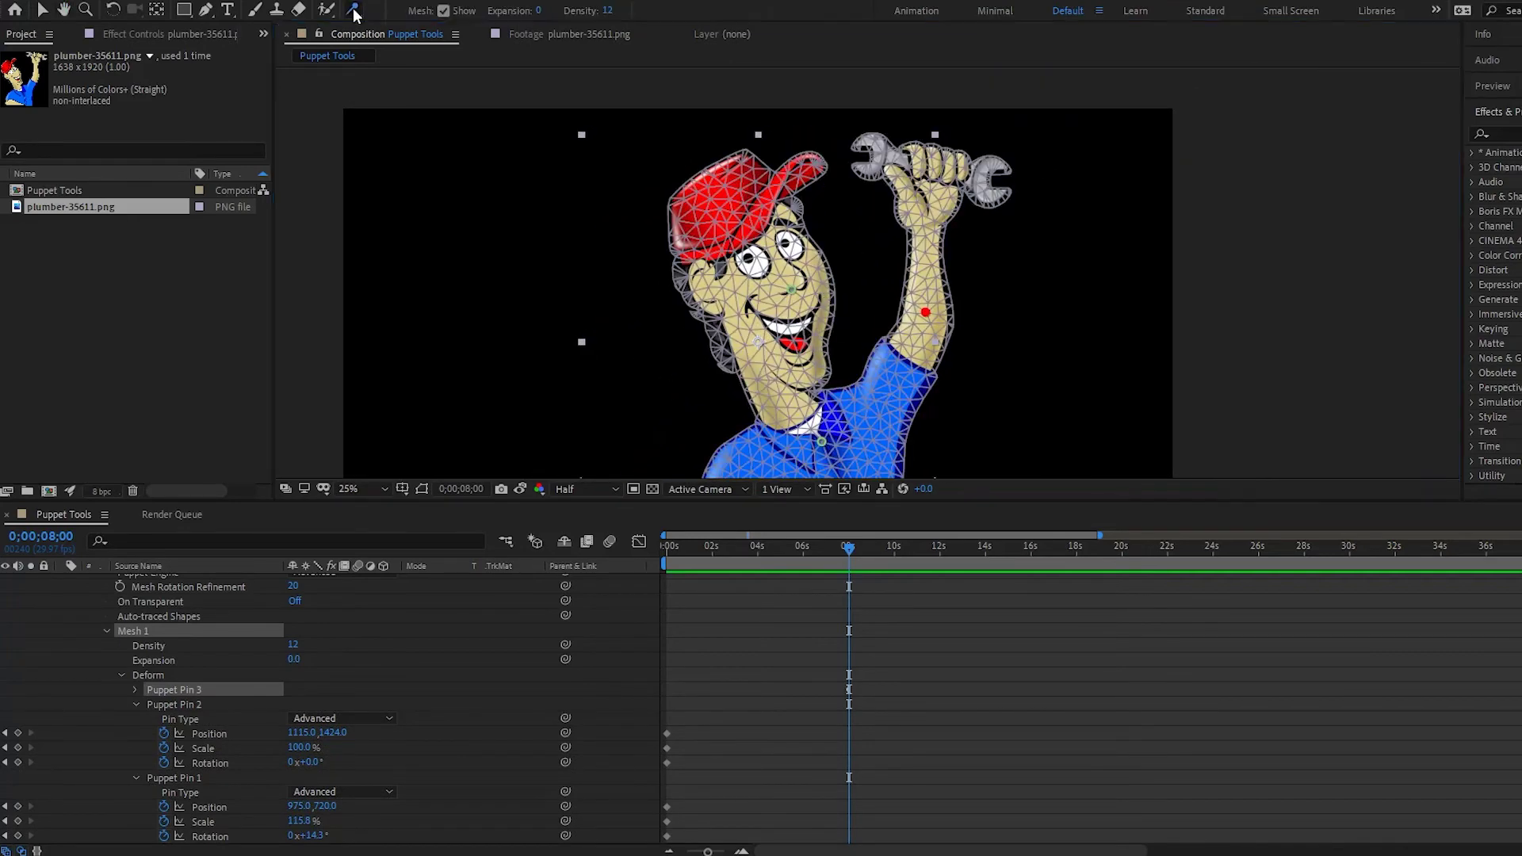
click(430, 68)
click(931, 203)
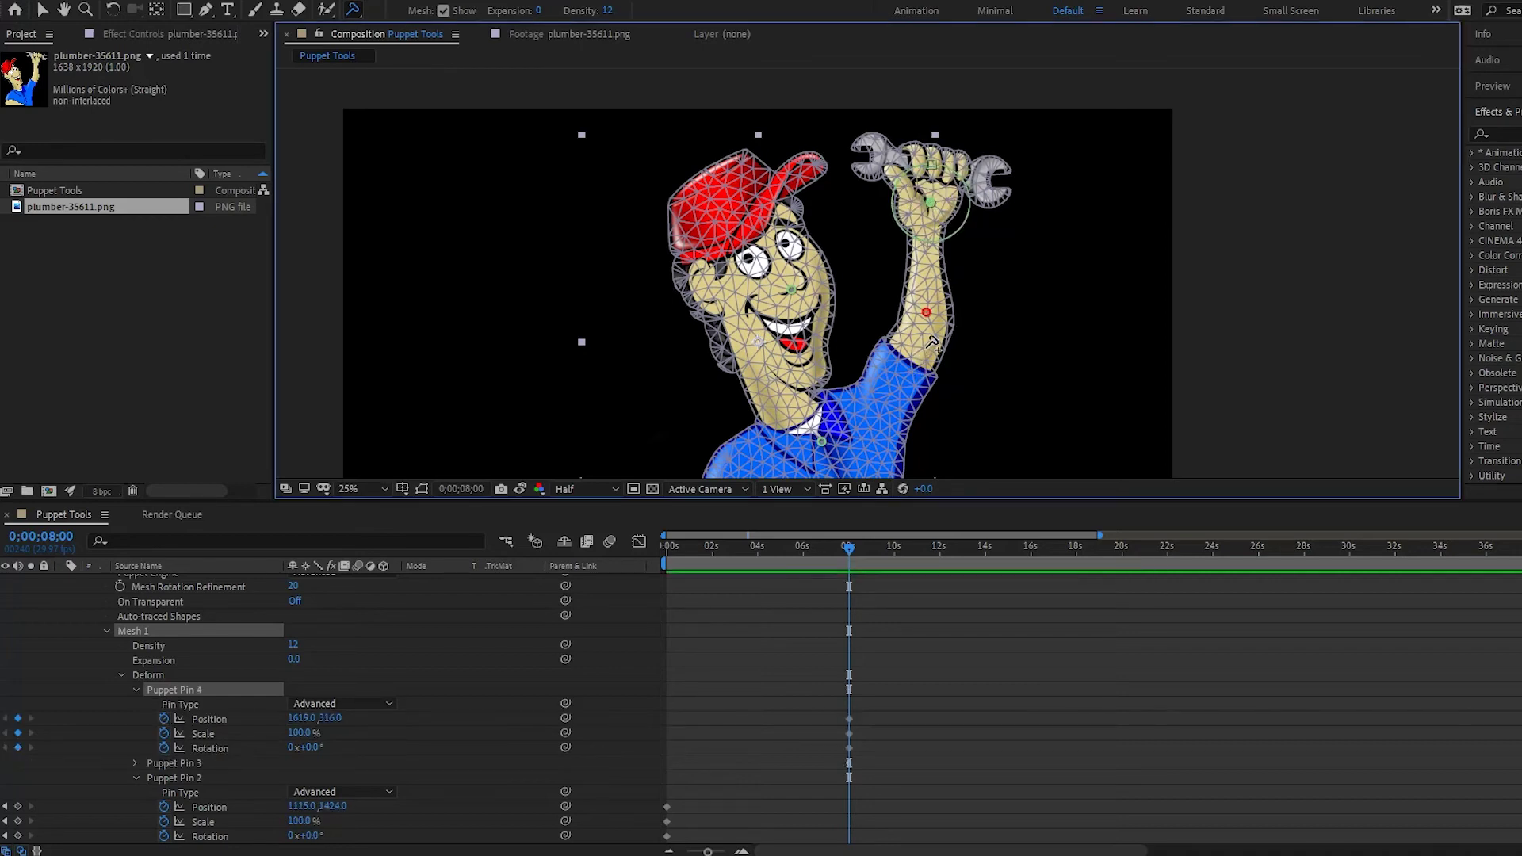
click(921, 340)
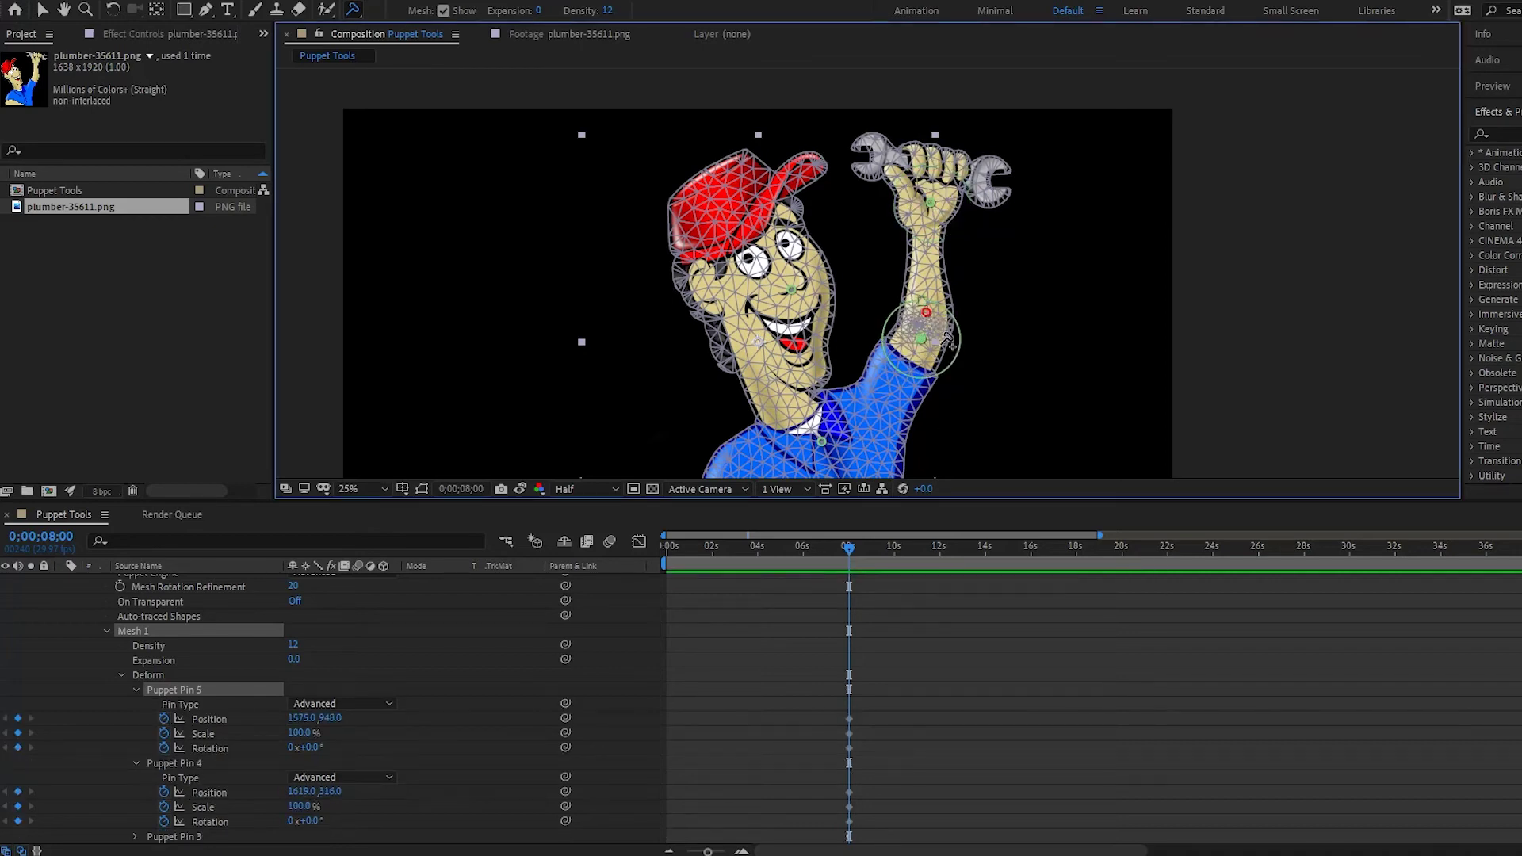
Inspect the mesh around the forearm's Starch pin at 50% magnification and move the fist's Advanced pin to about 1647, 412.
scroll(949, 340, up, 2)
key(space)
drag(842, 413, 727, 254)
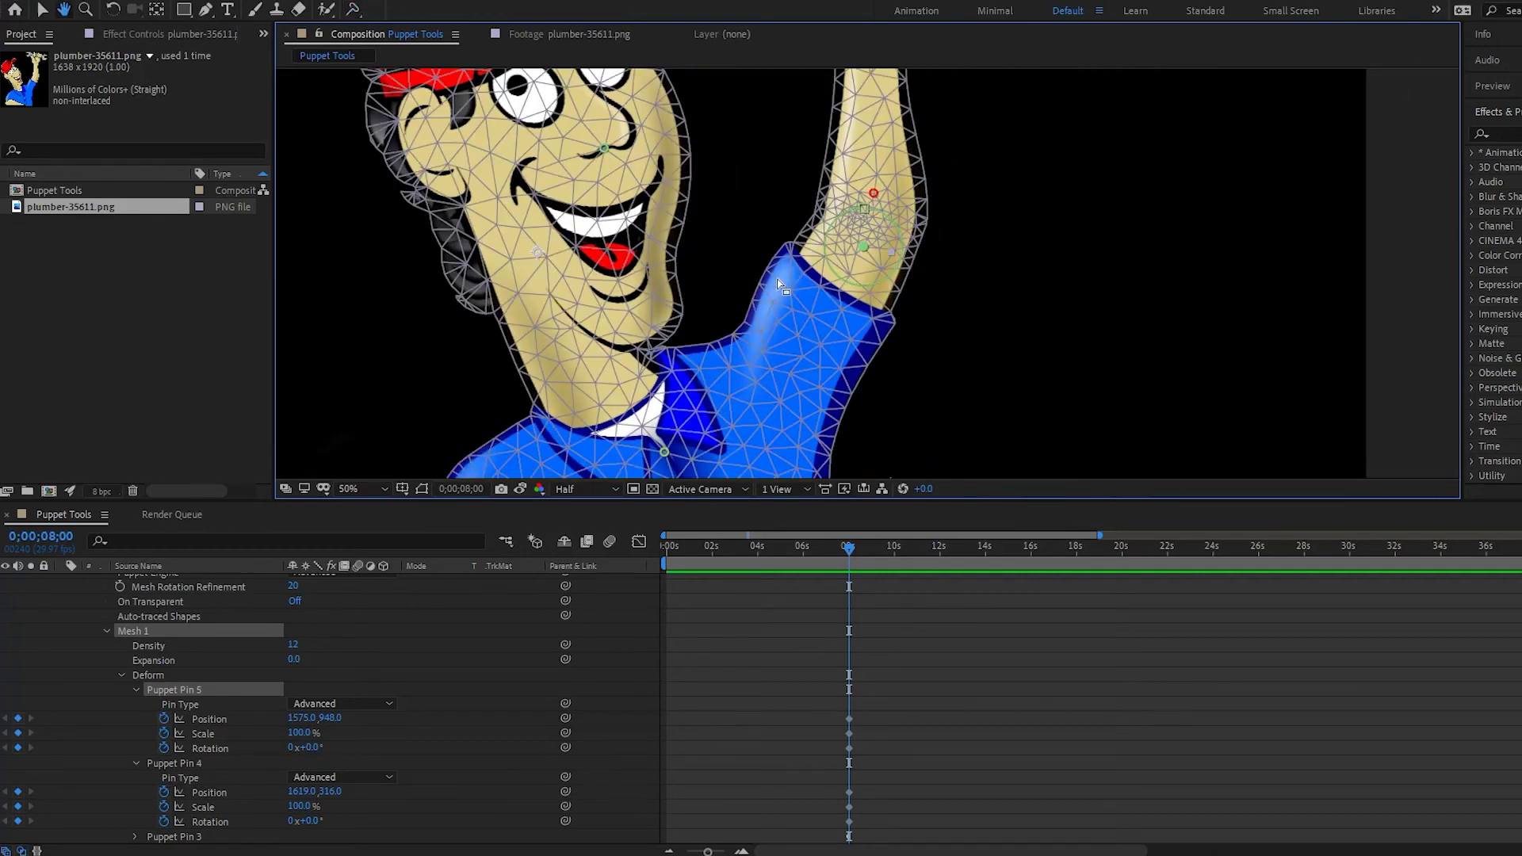
click(874, 193)
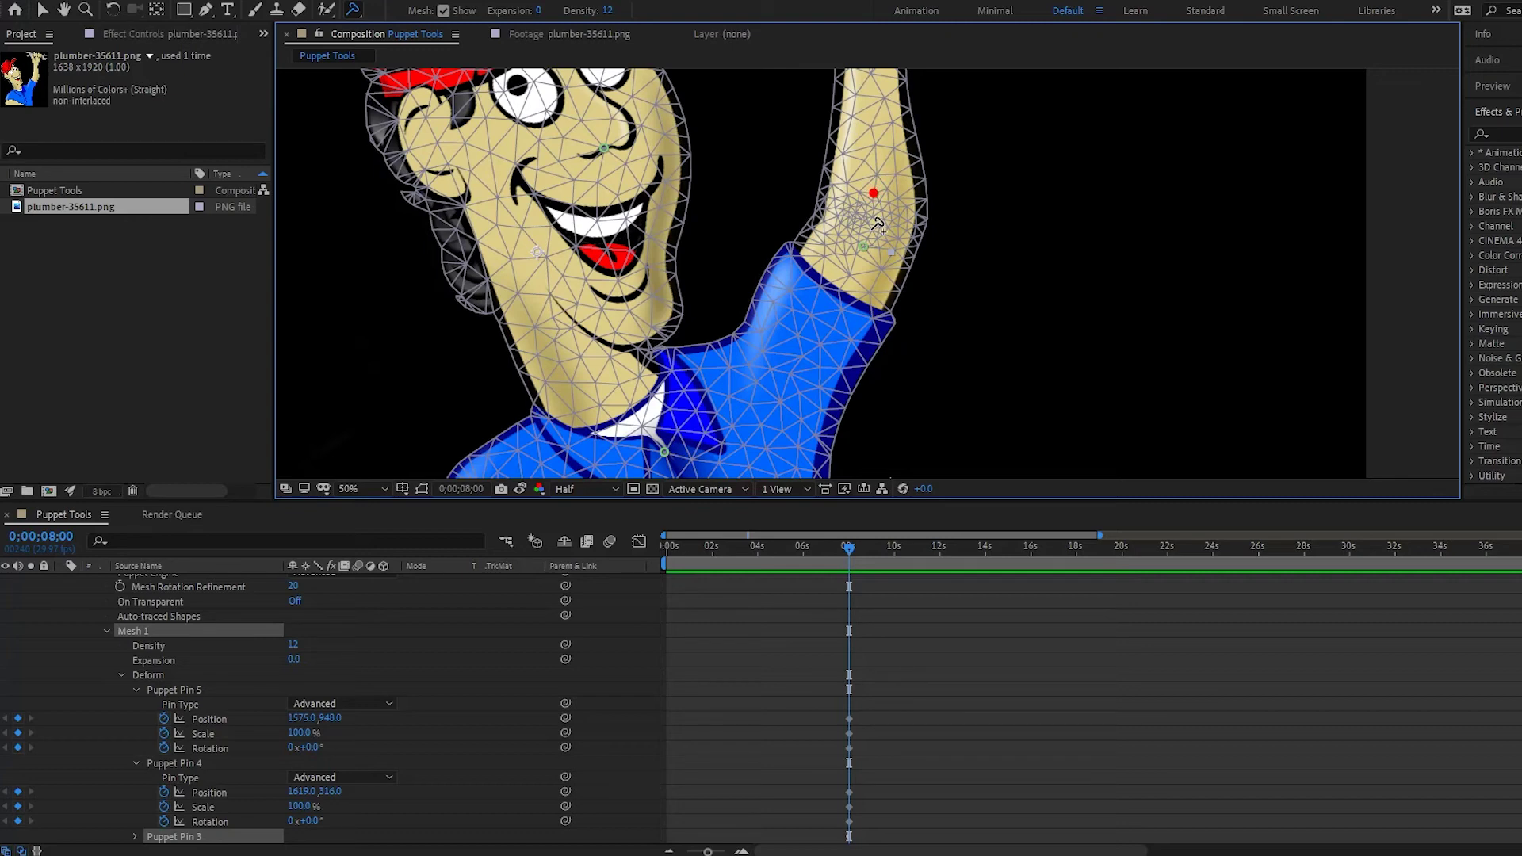
scroll(878, 224, down, 2)
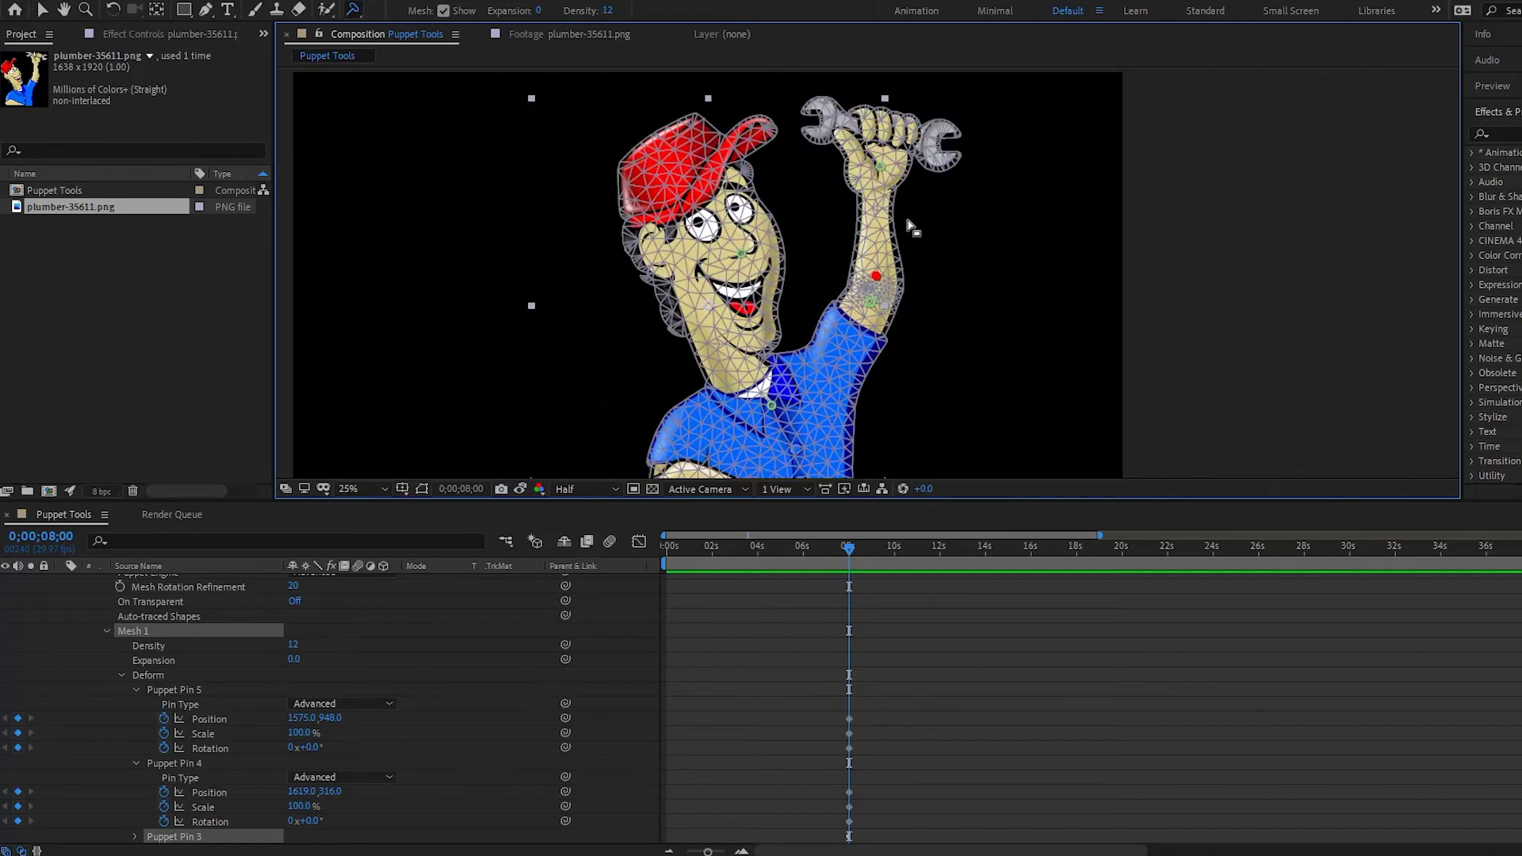
drag(882, 166, 945, 198)
mouse_move(911, 202)
mouse_down()
mouse_move(864, 184)
mouse_move(889, 191)
mouse_up()
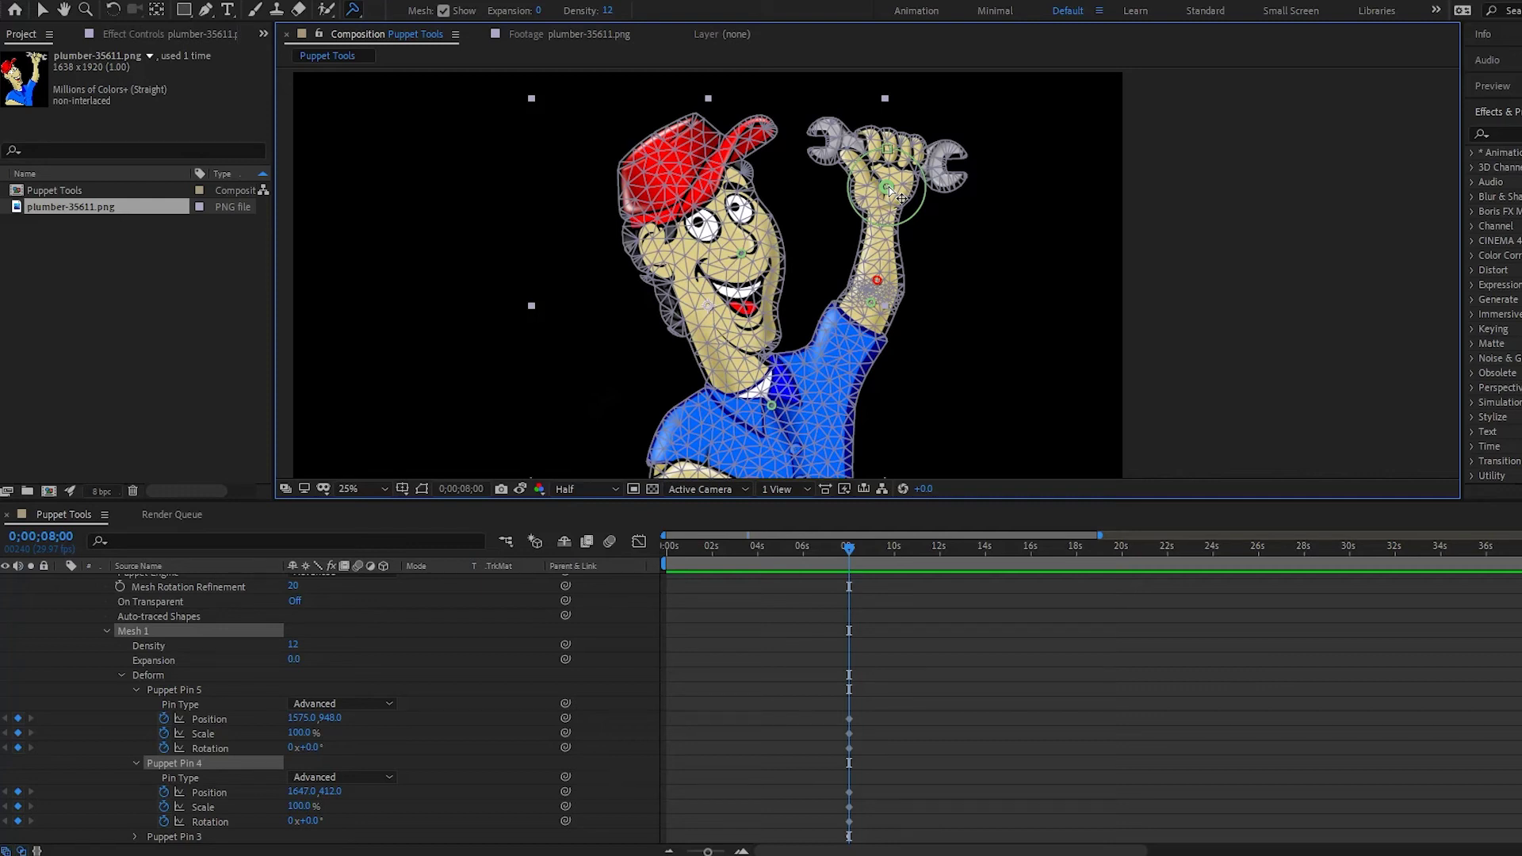
scroll(867, 272, up, 2)
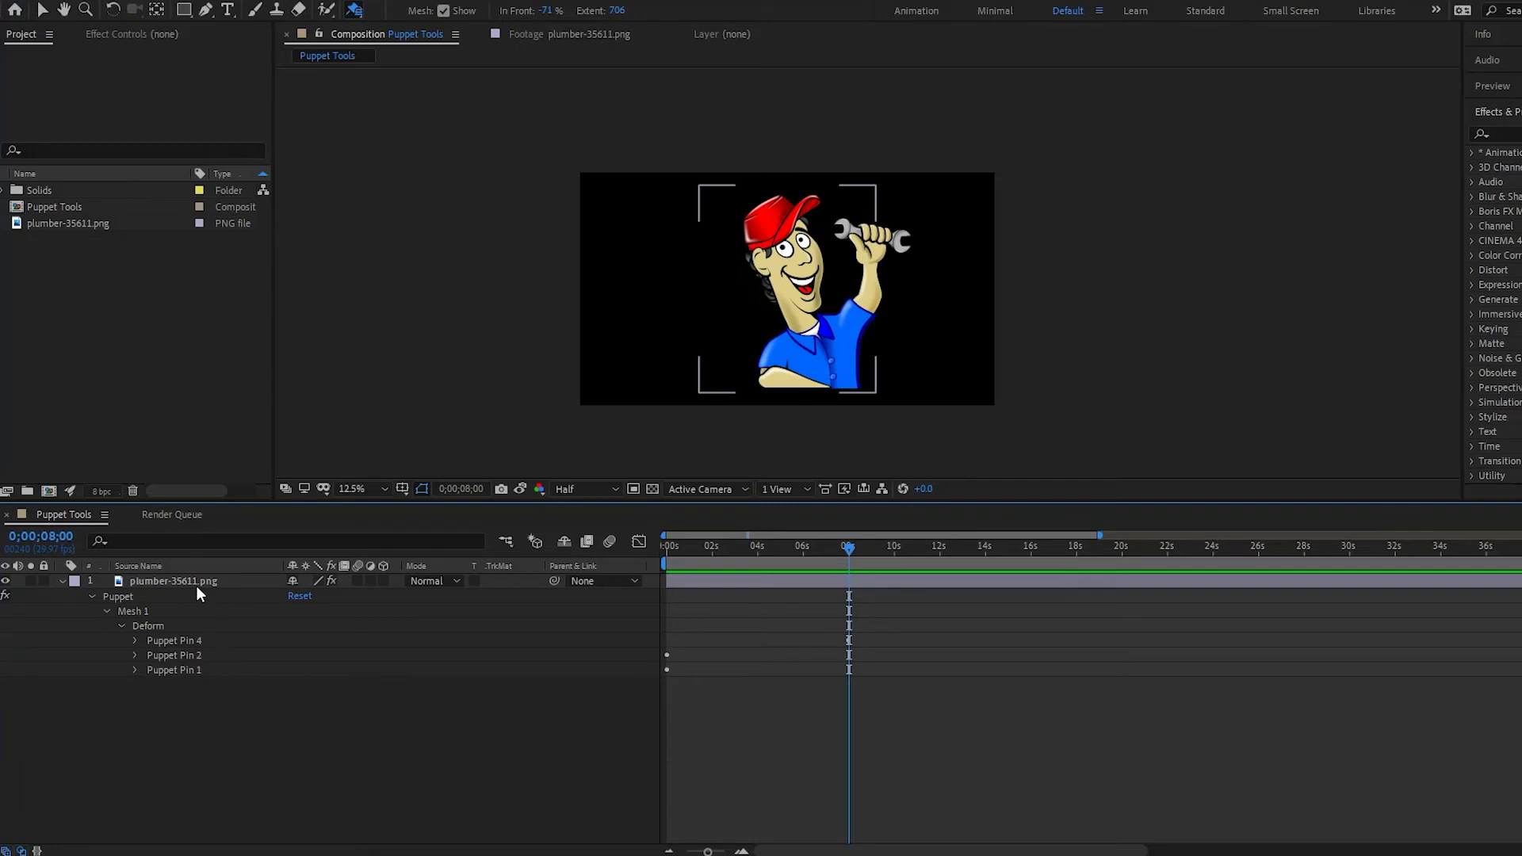
Delete Mesh 1 with all its pins from the plumber layer's Puppet effect.
click(196, 587)
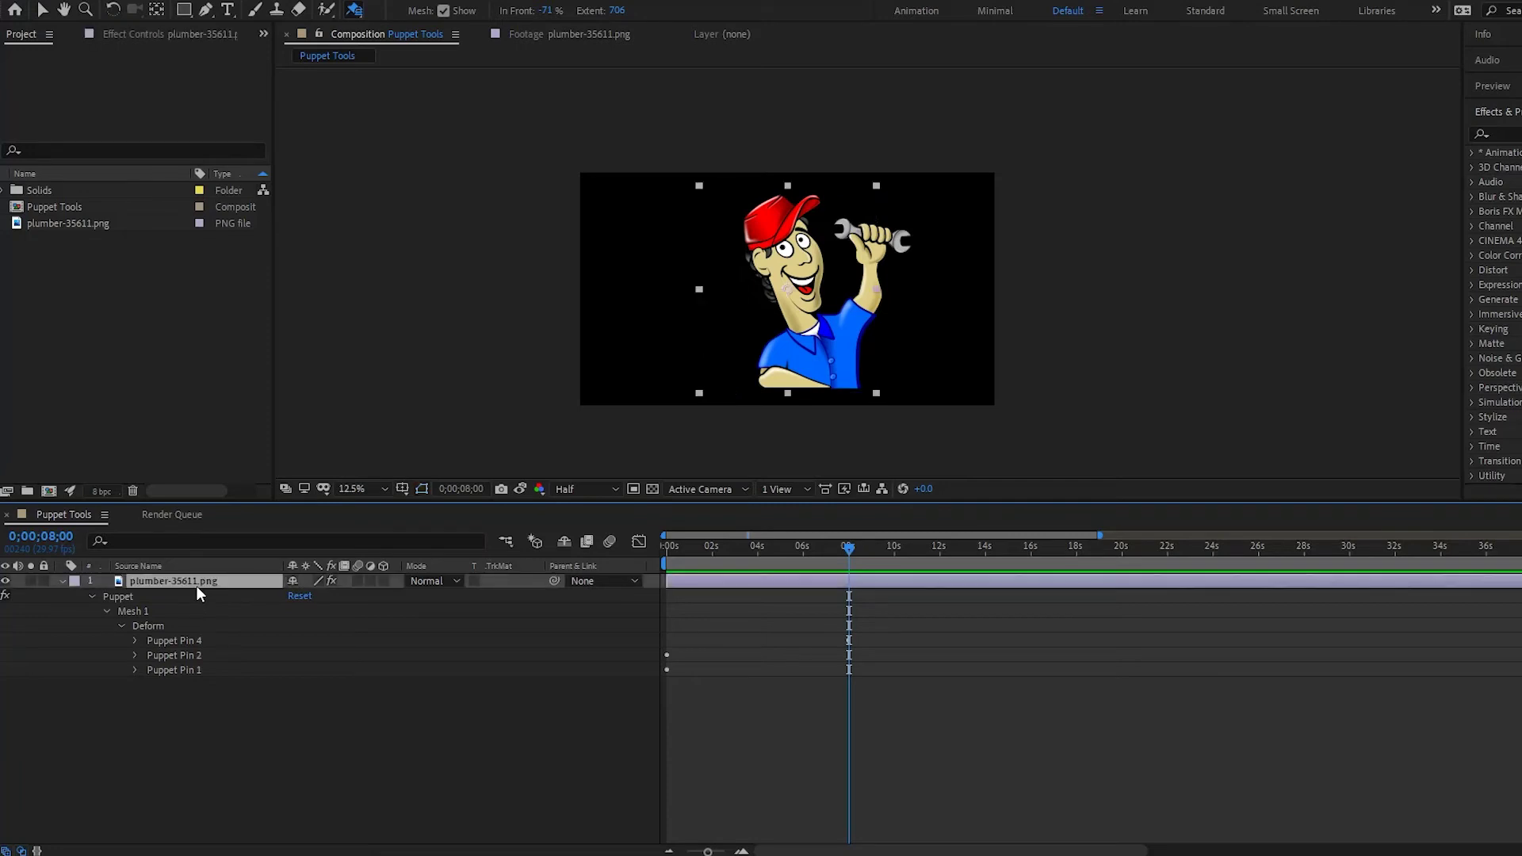
click(140, 615)
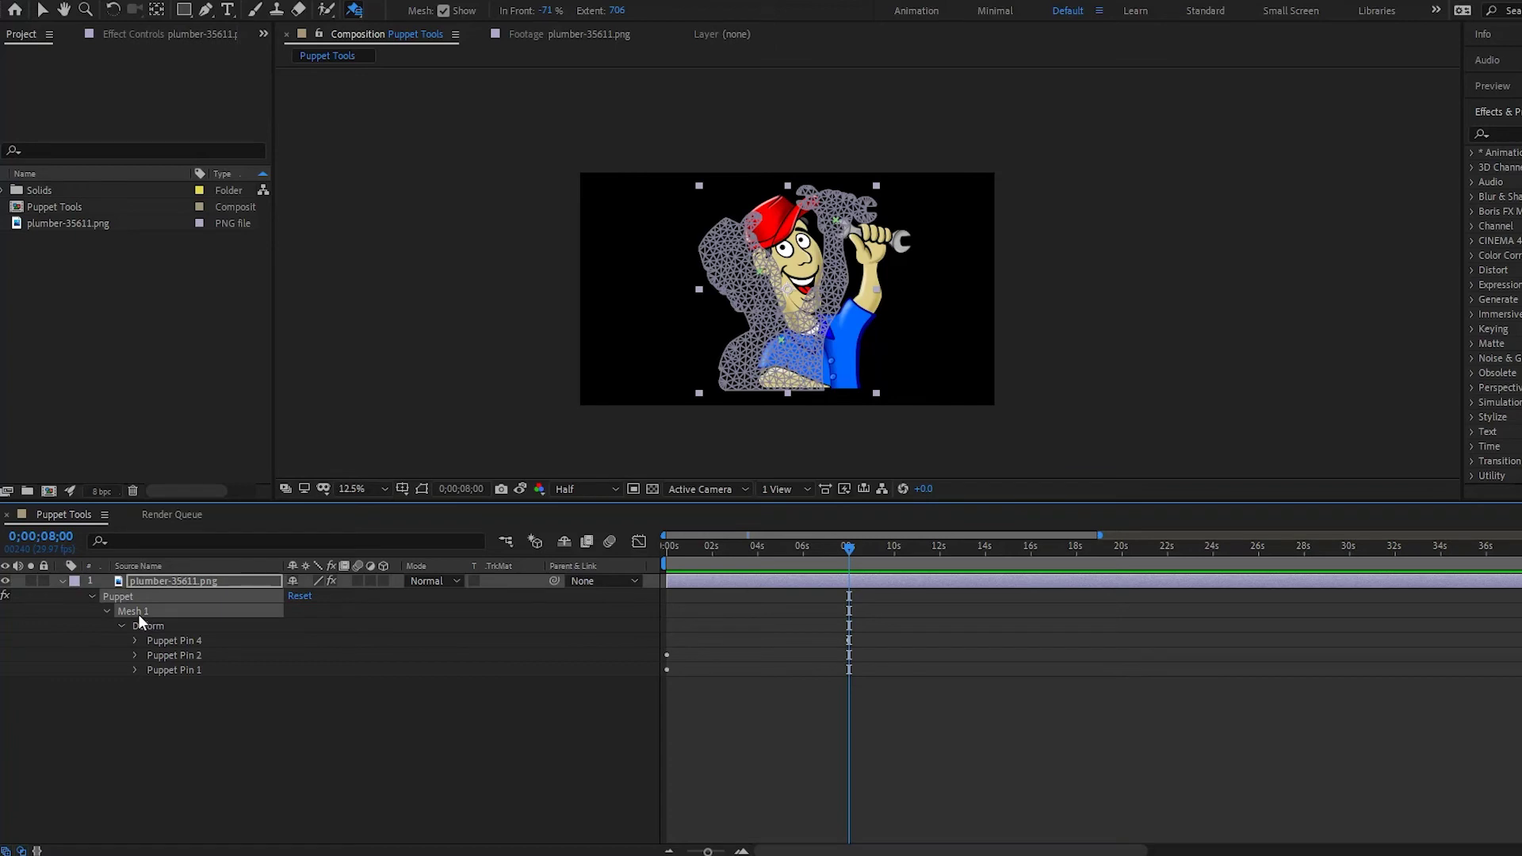
key(Delete)
Place two Position pins on the plumber layer, one on the face and one on the raised wrist.
click(163, 583)
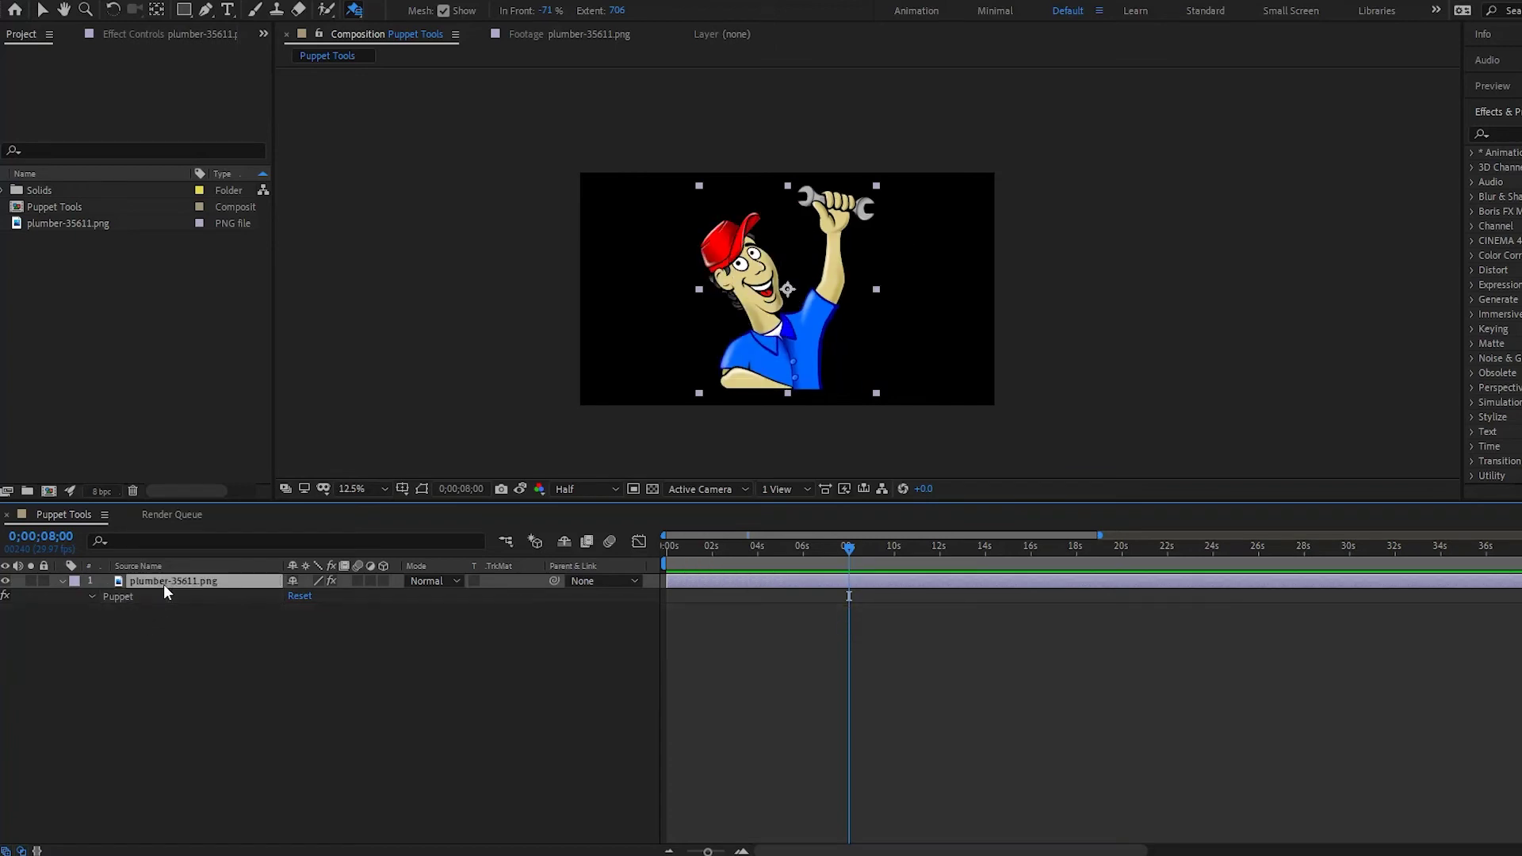
click(354, 10)
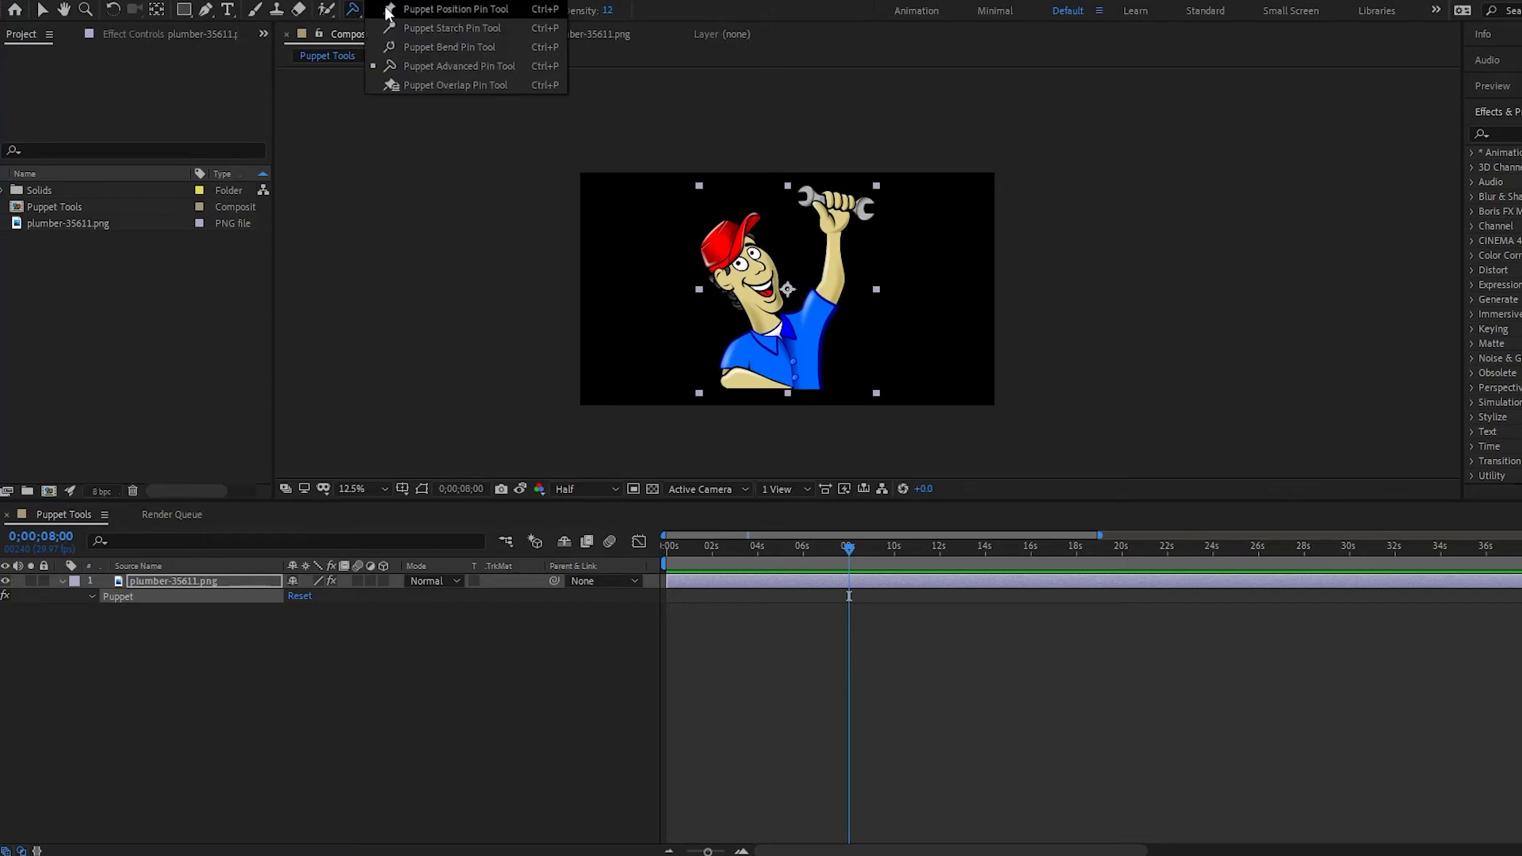
click(428, 10)
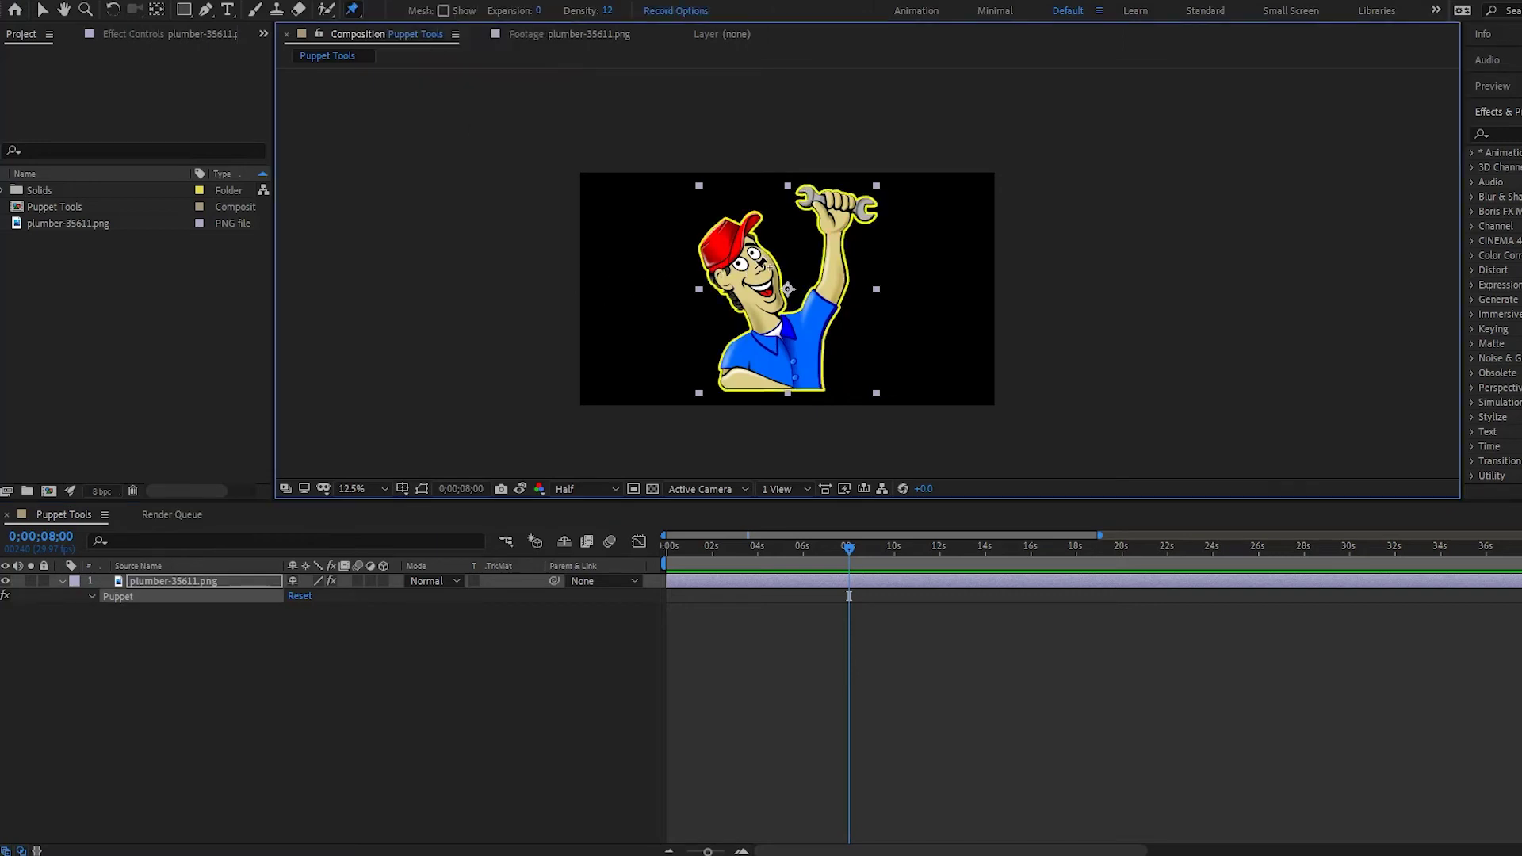
click(753, 269)
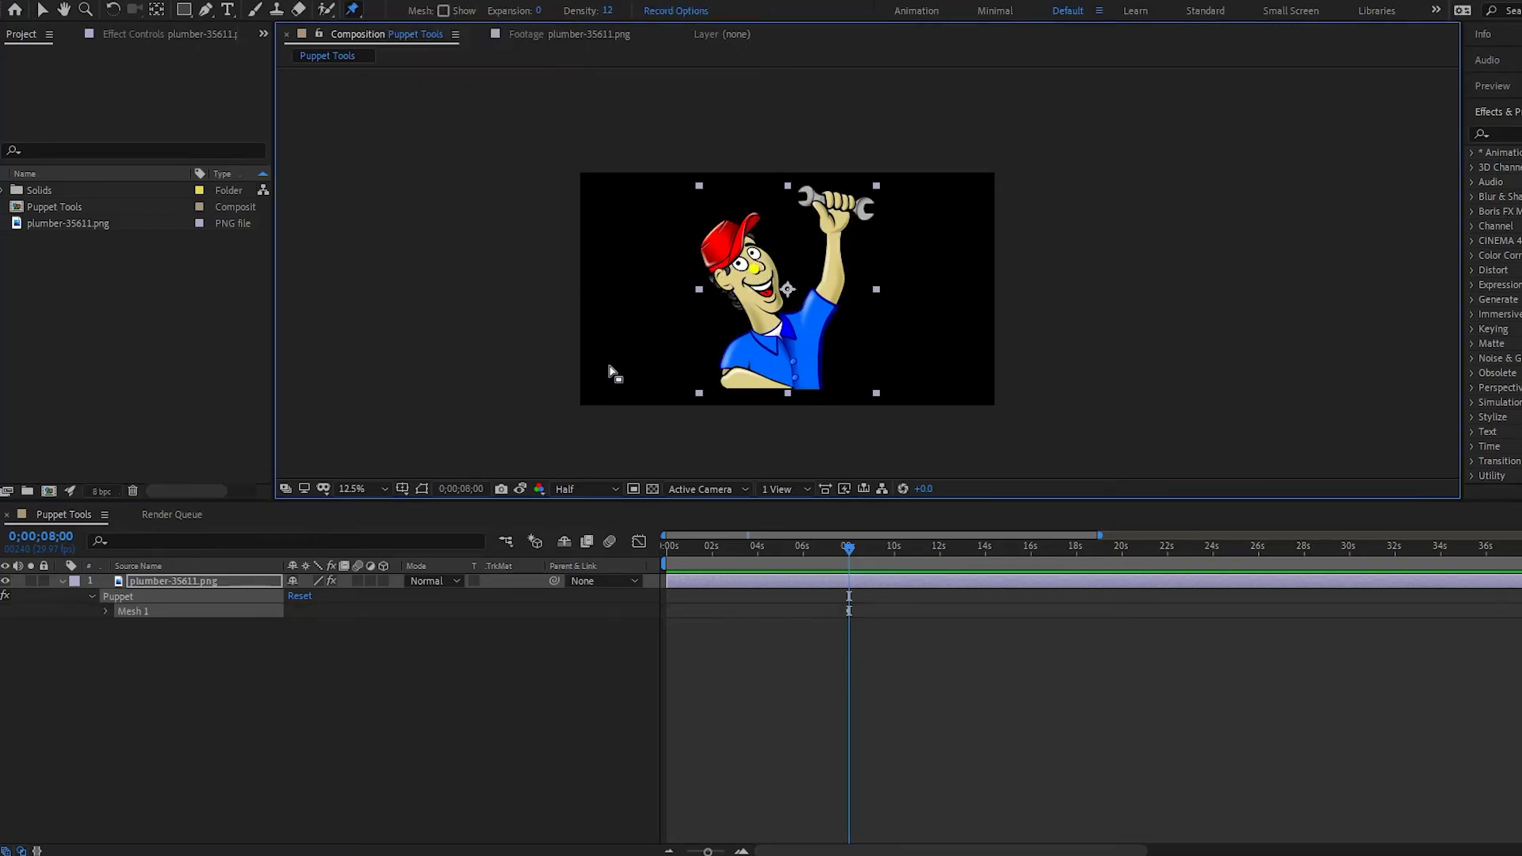
click(835, 221)
Place an Advanced pin at the plumber's shirt collar.
click(353, 8)
click(413, 68)
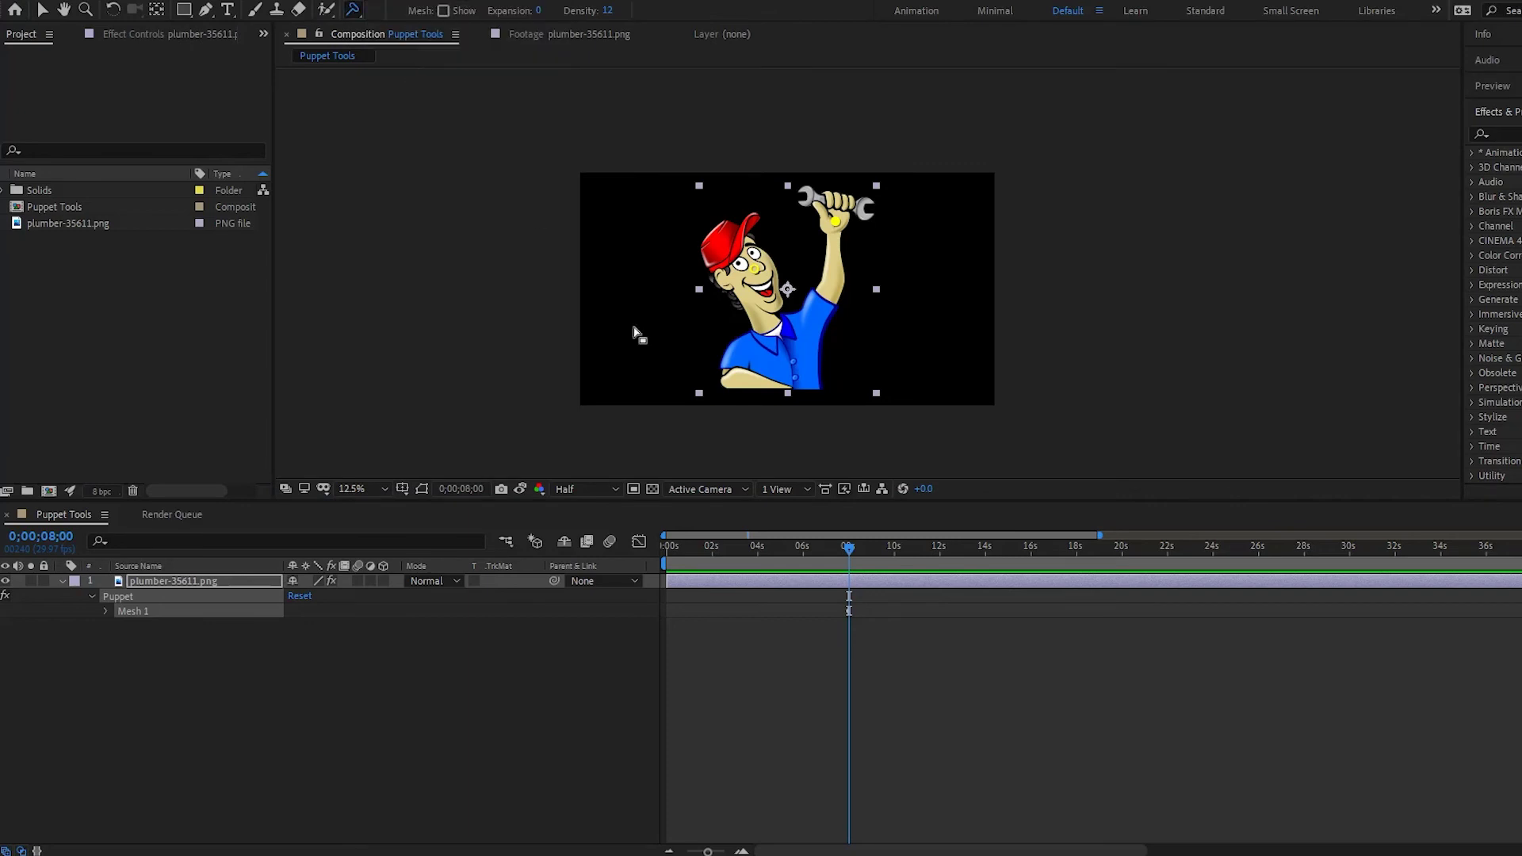
click(776, 335)
Test the wrist's Position pin by moving the arm over the face, and leave the fist slightly below its starting point.
drag(836, 221, 738, 252)
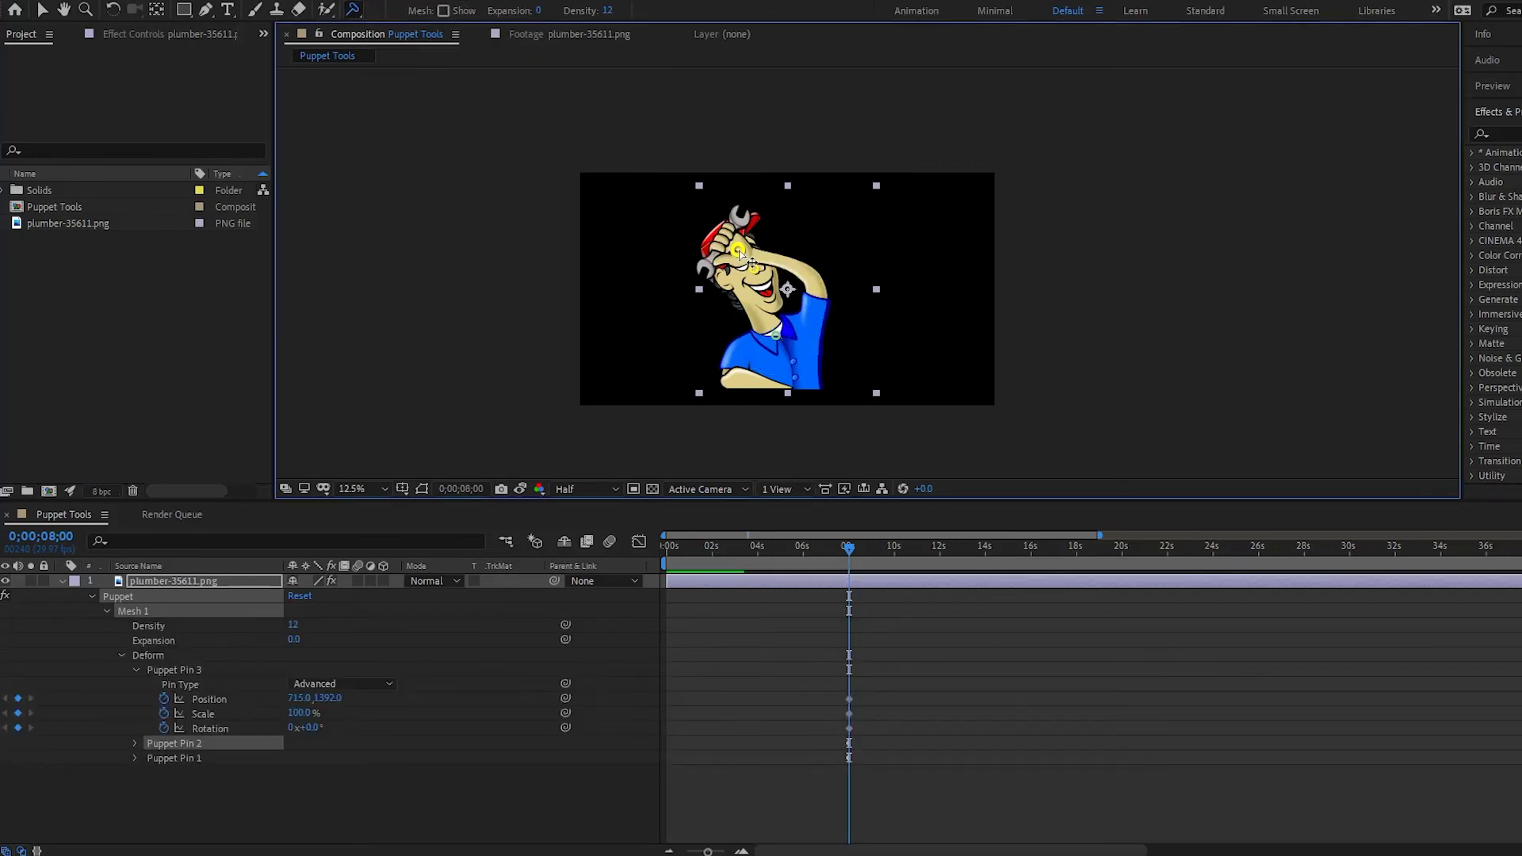
key(ctrl+z)
mouse_move(836, 226)
mouse_down()
mouse_move(745, 256)
mouse_move(761, 240)
mouse_move(831, 237)
mouse_up()
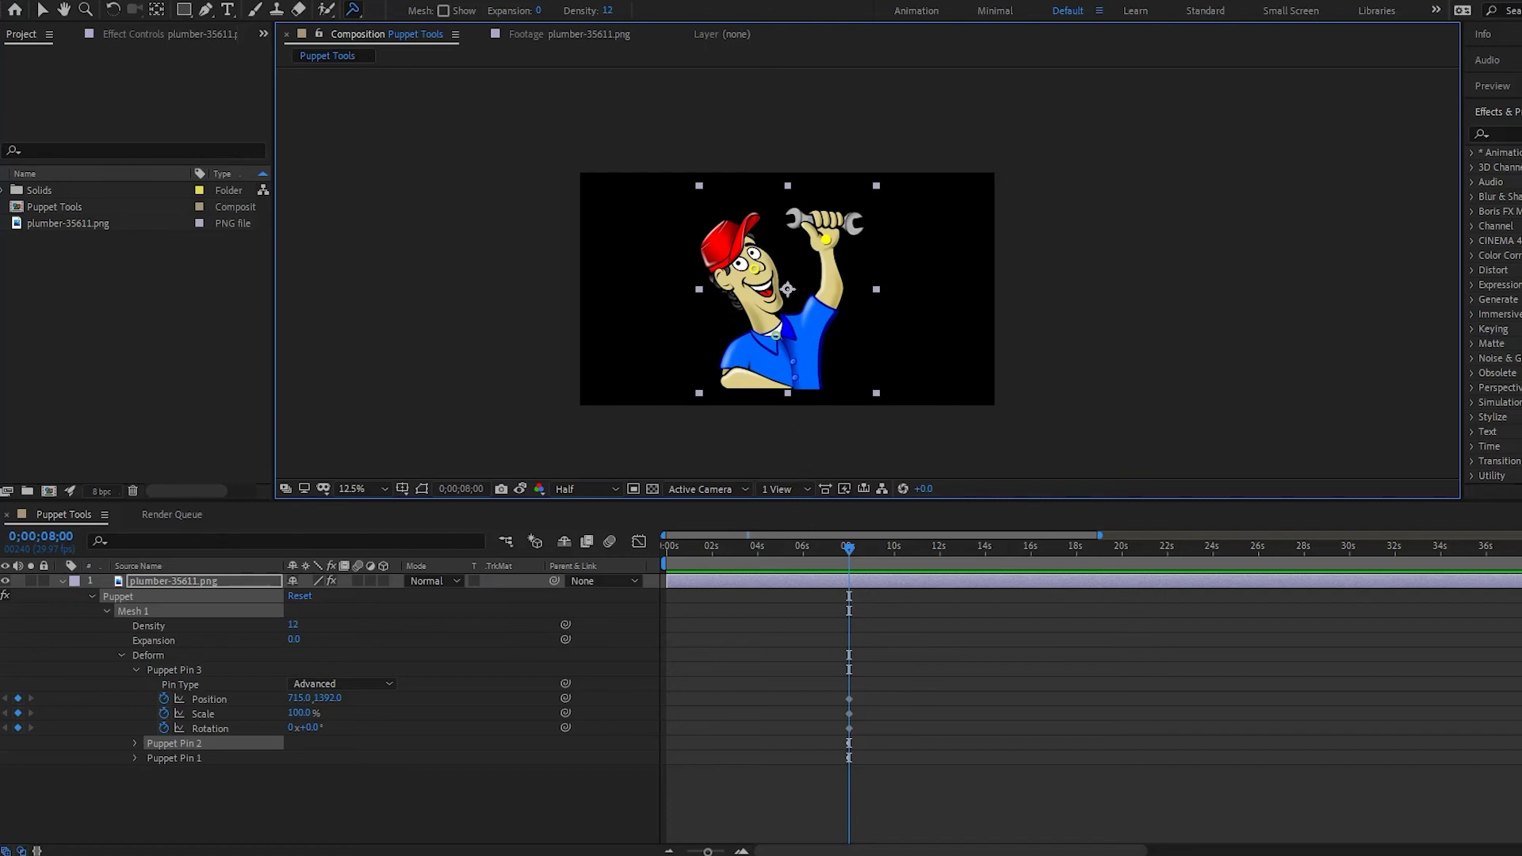
Create a gray solid of 3840 x 2160 px and place it beneath the plumber layer as a background.
right_click(267, 802)
mouse_move(365, 617)
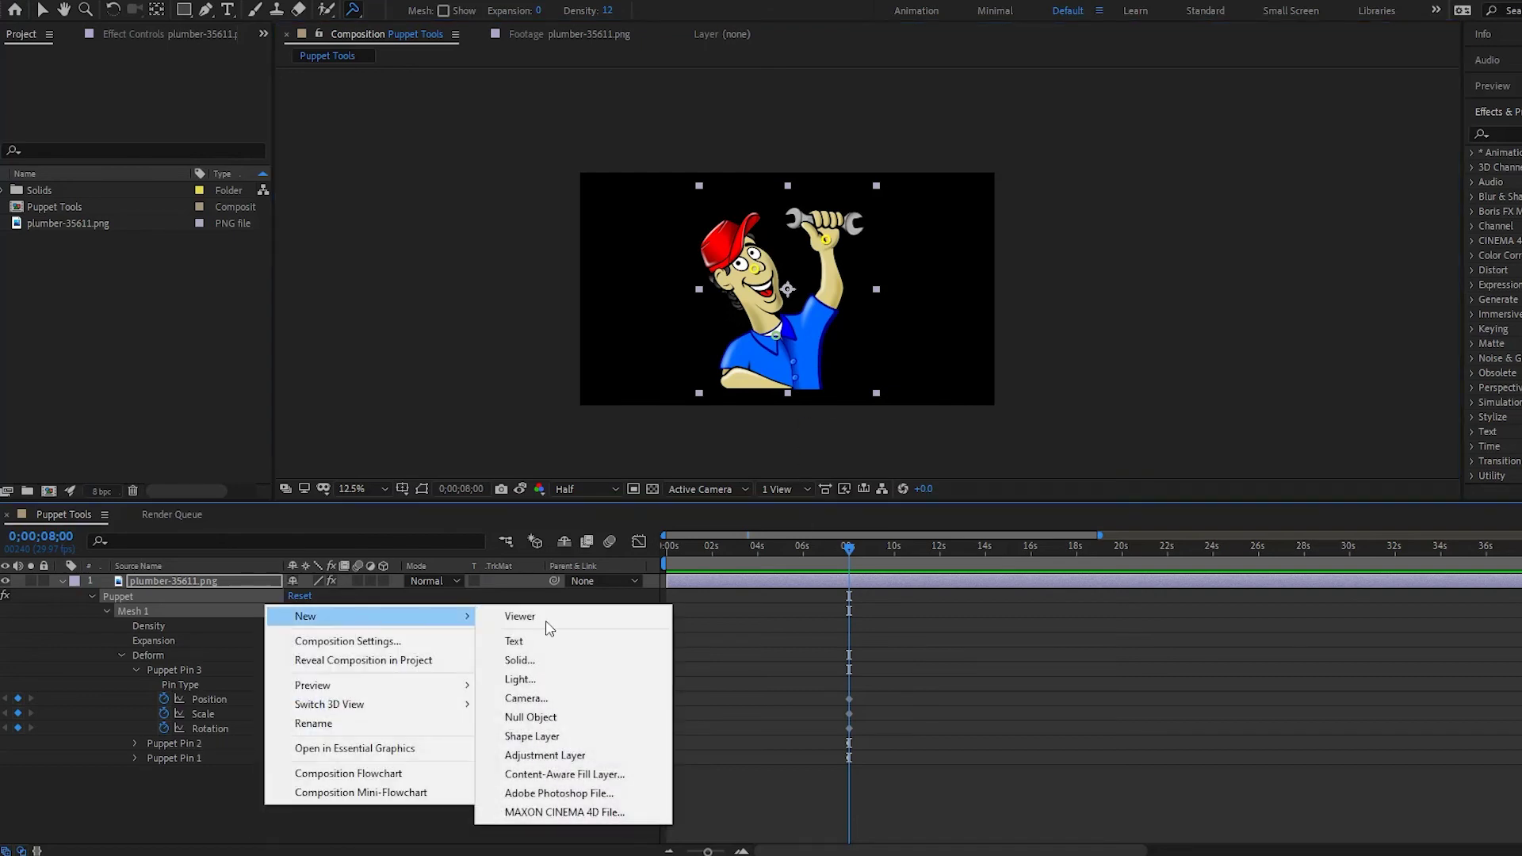
click(587, 664)
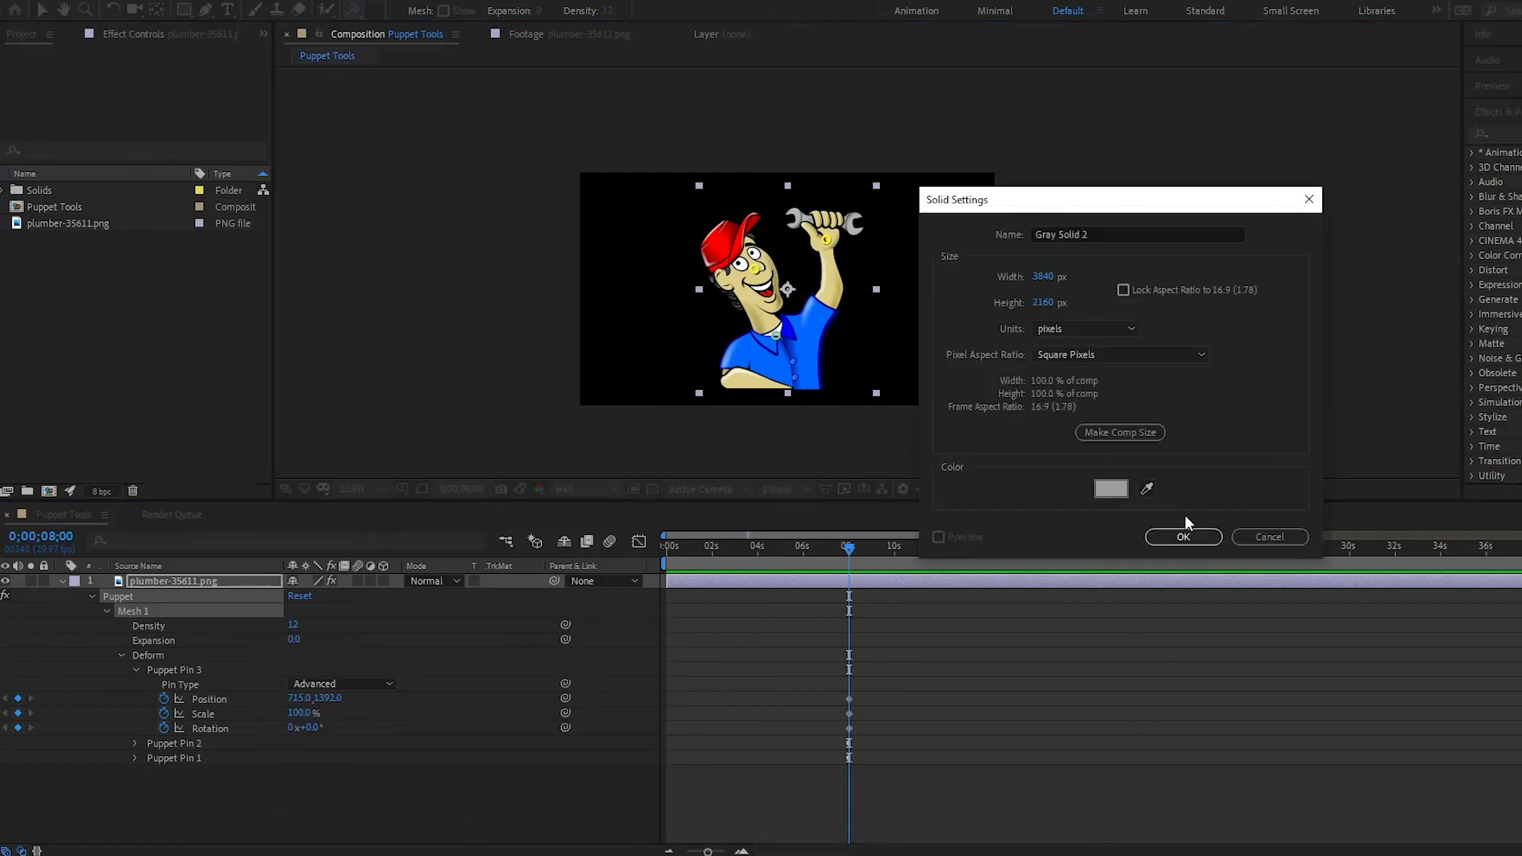
click(1179, 546)
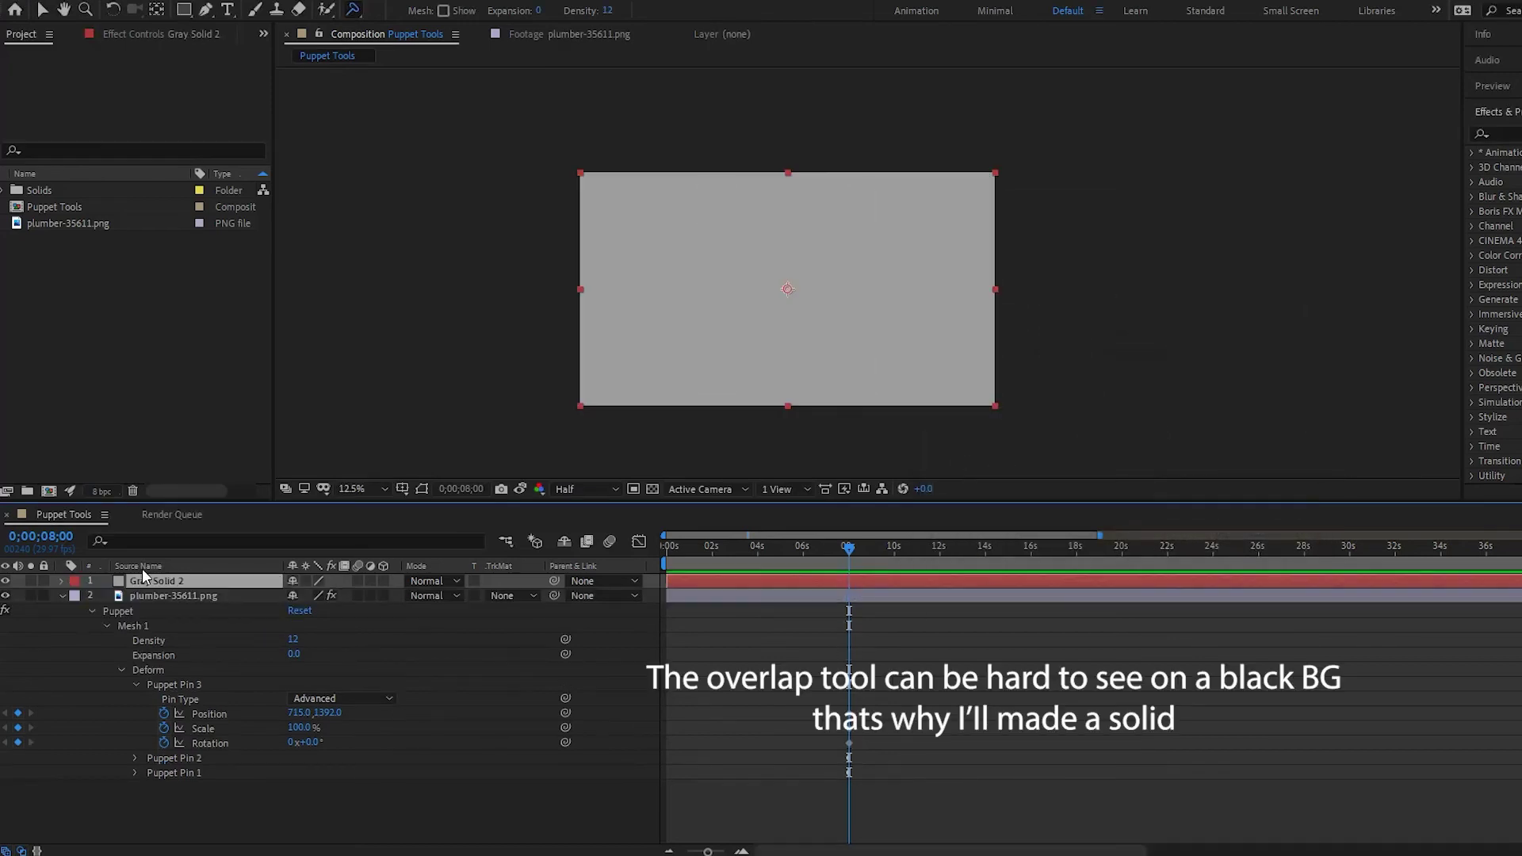
drag(165, 580, 201, 788)
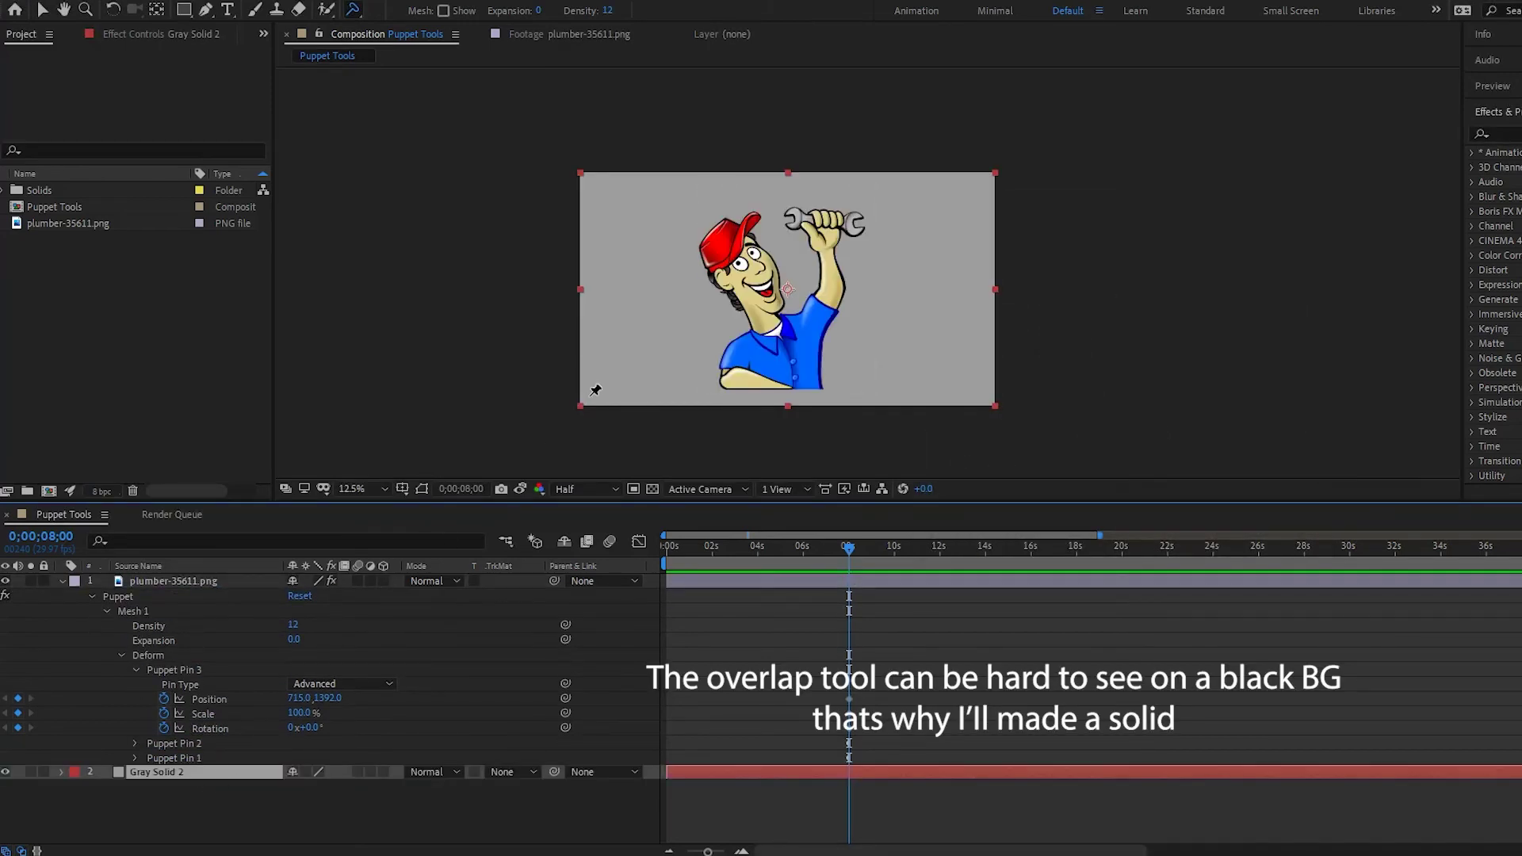
Place an Overlap pin on the raised forearm in the plumber's Mesh 1, with In Front set to 100%.
click(353, 10)
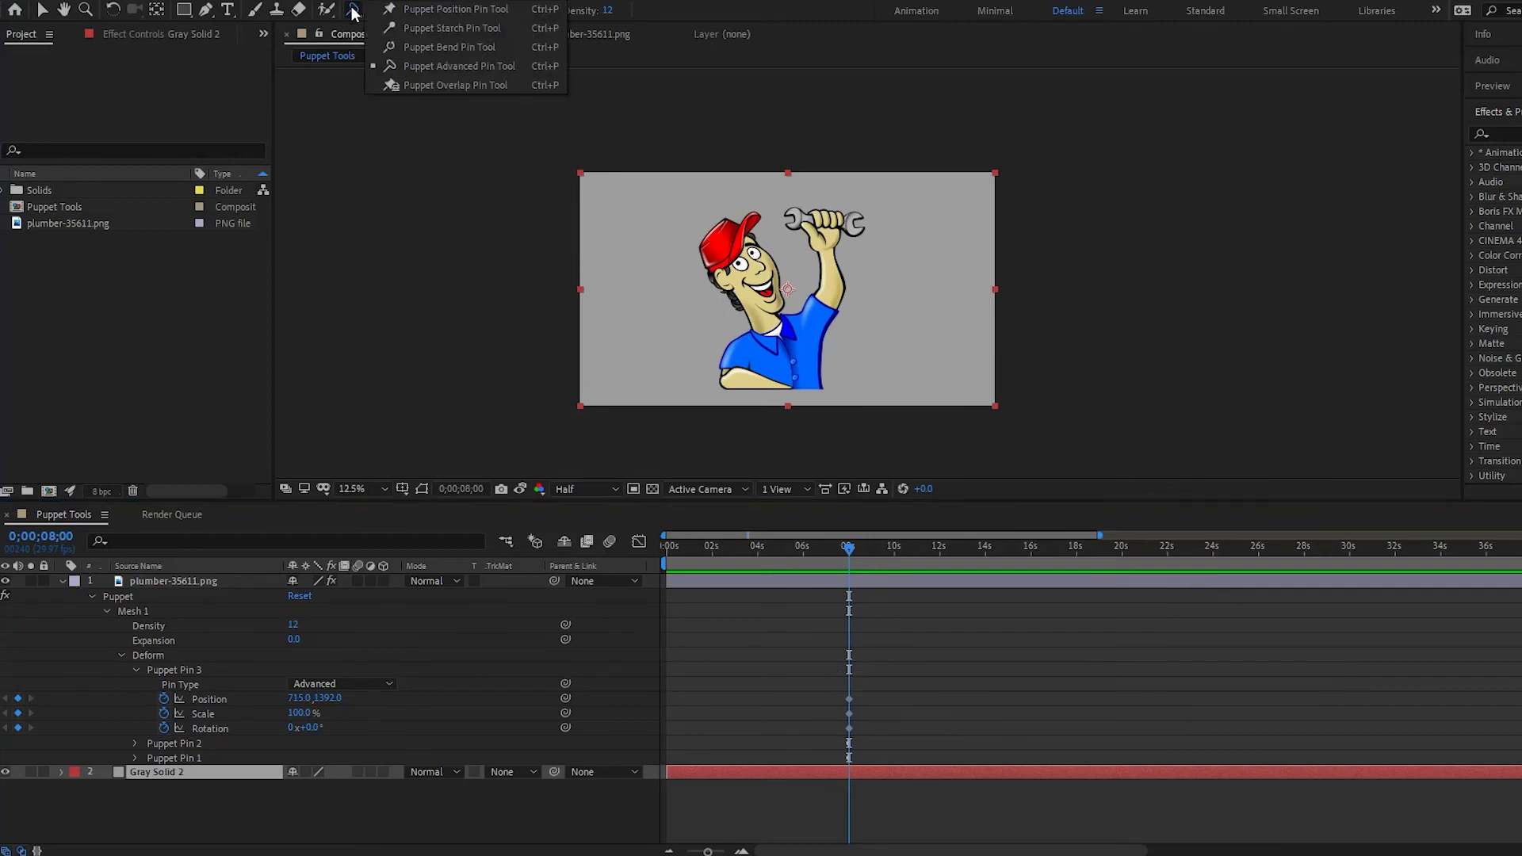
click(459, 84)
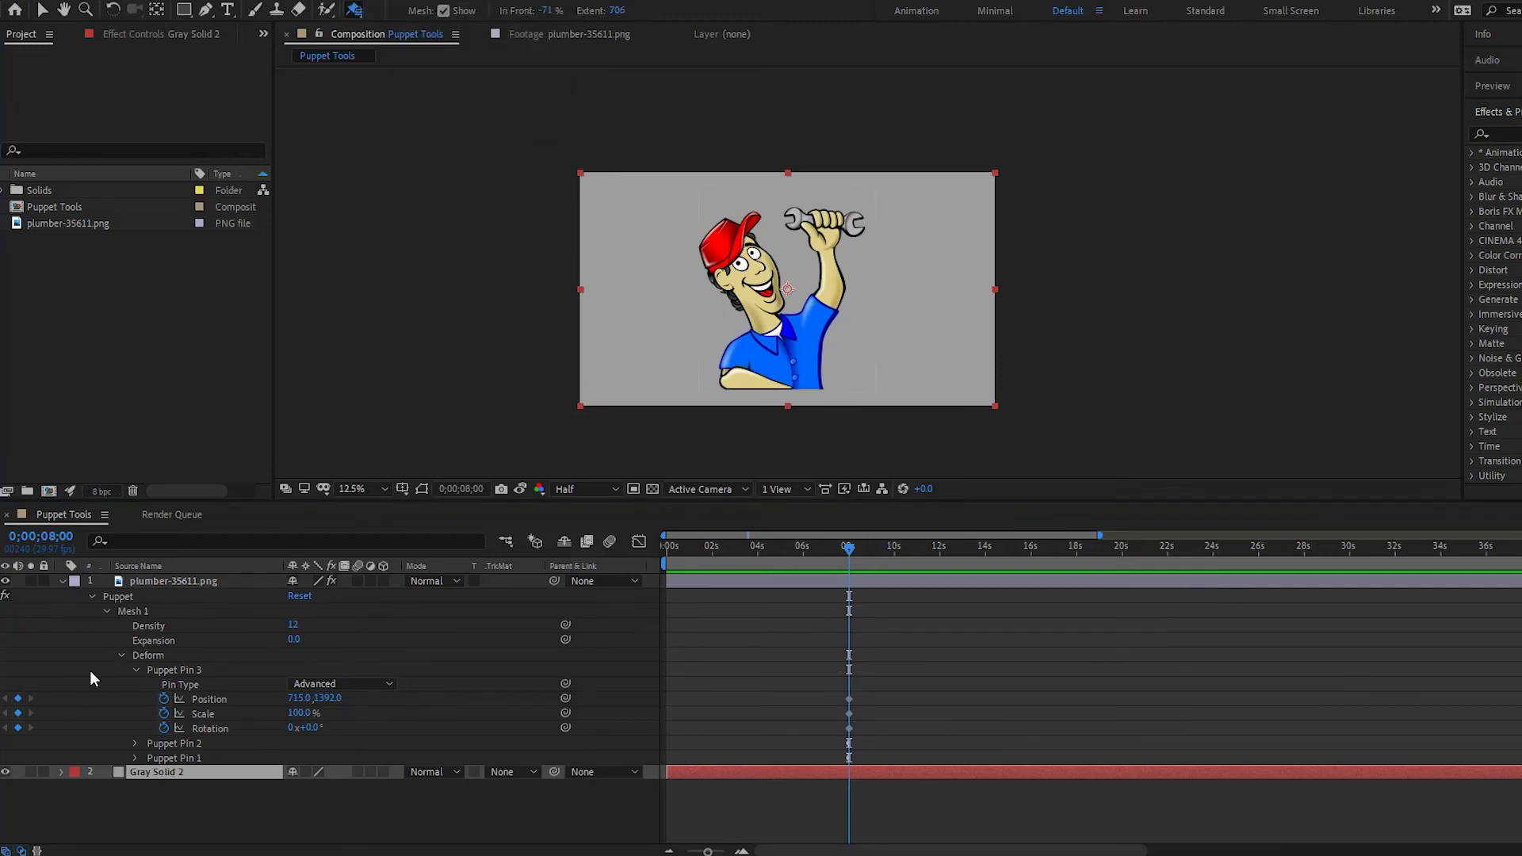
click(138, 610)
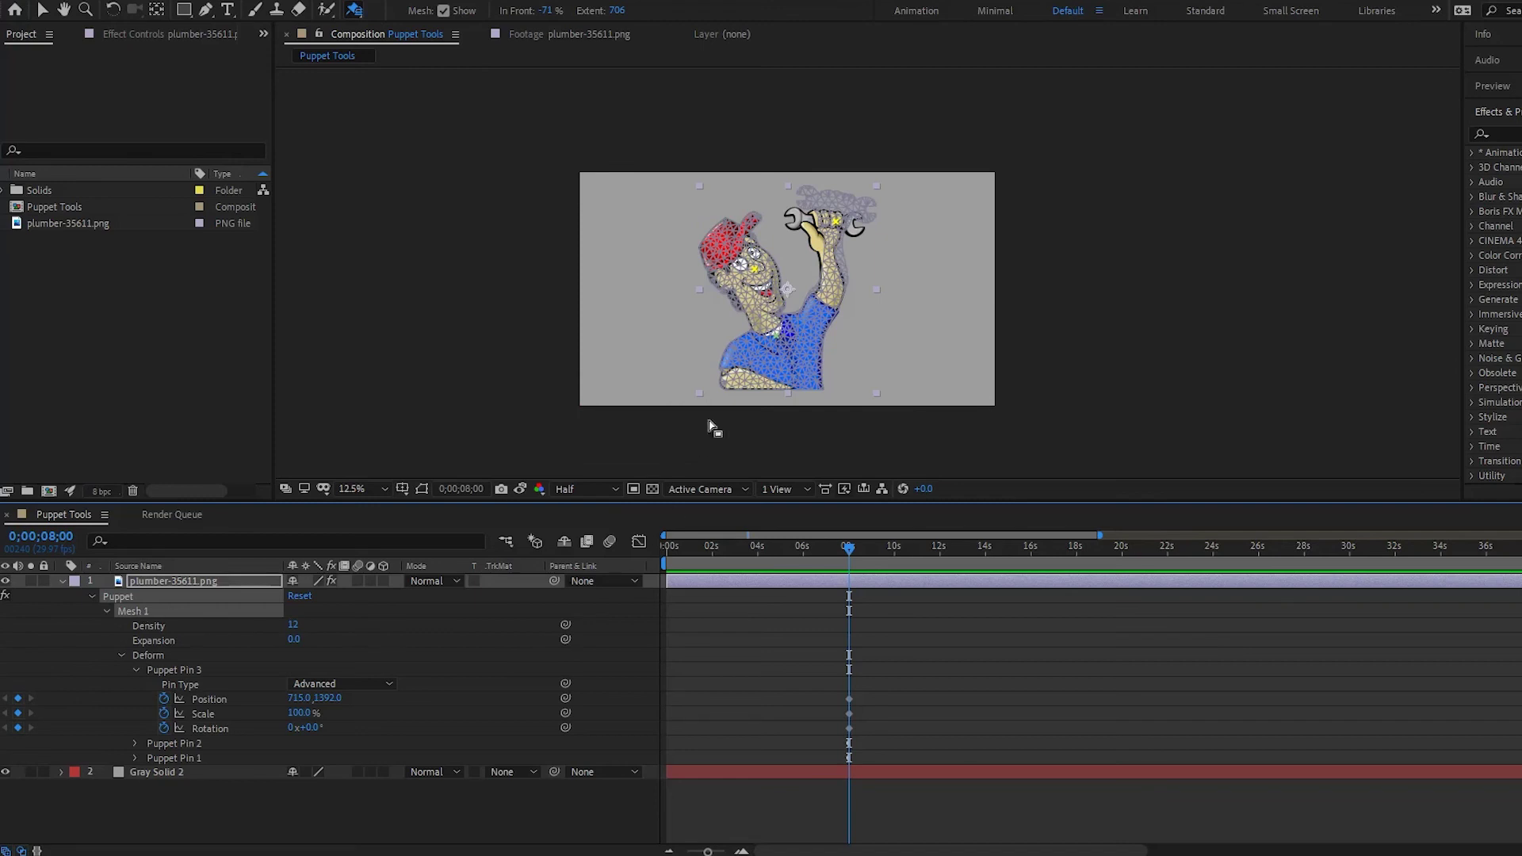
drag(547, 10, 682, 11)
click(832, 291)
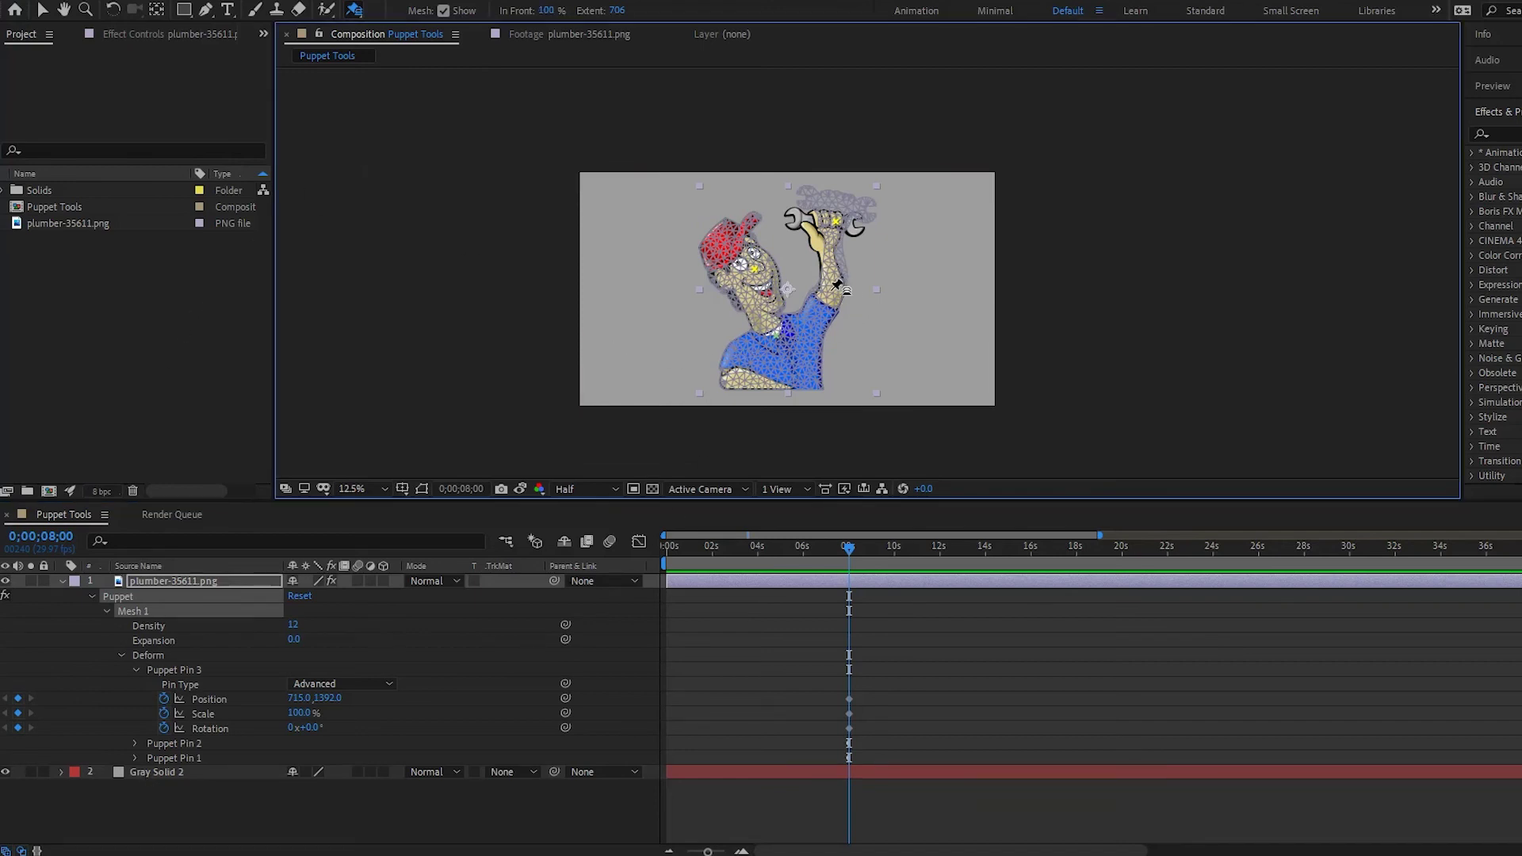
click(835, 271)
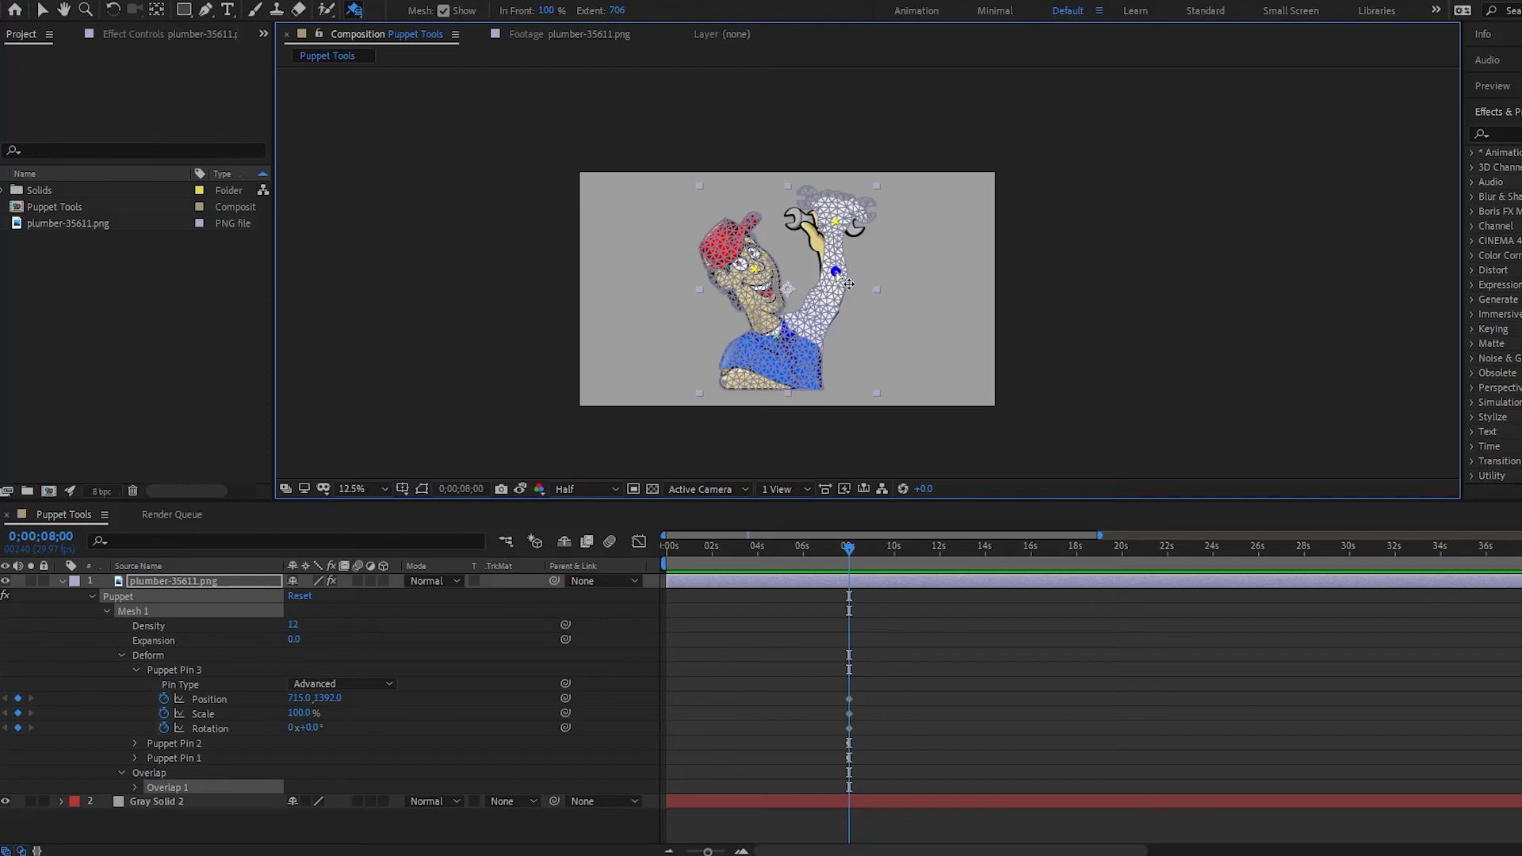
Move the forearm's Overlap pin up towards the wrist, trying an Extent of 216 and undoing that change.
drag(836, 272, 836, 251)
click(554, 10)
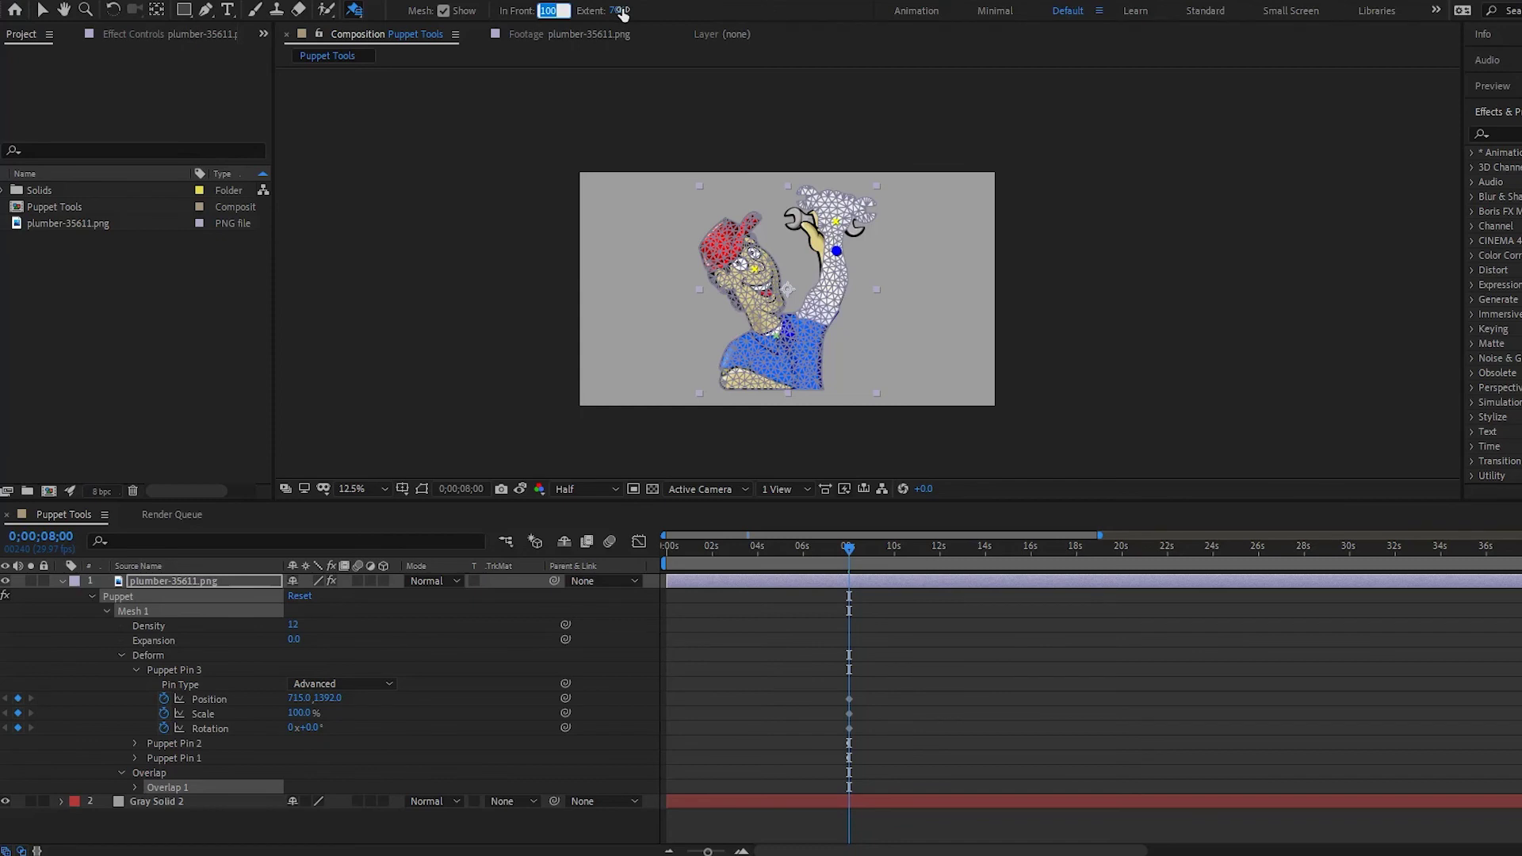
drag(619, 12, 248, 48)
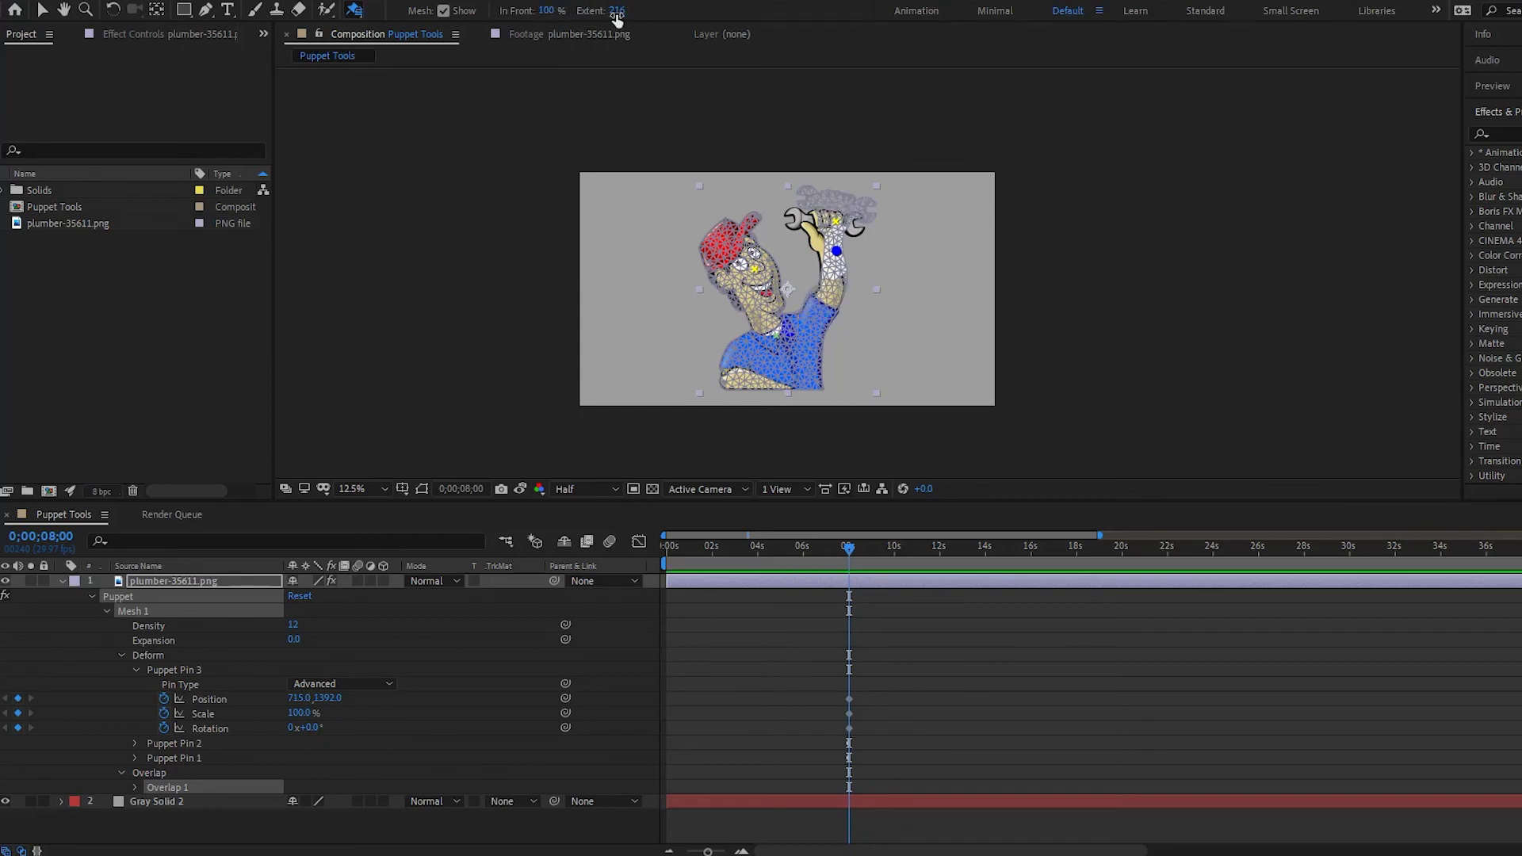
key(ctrl+z)
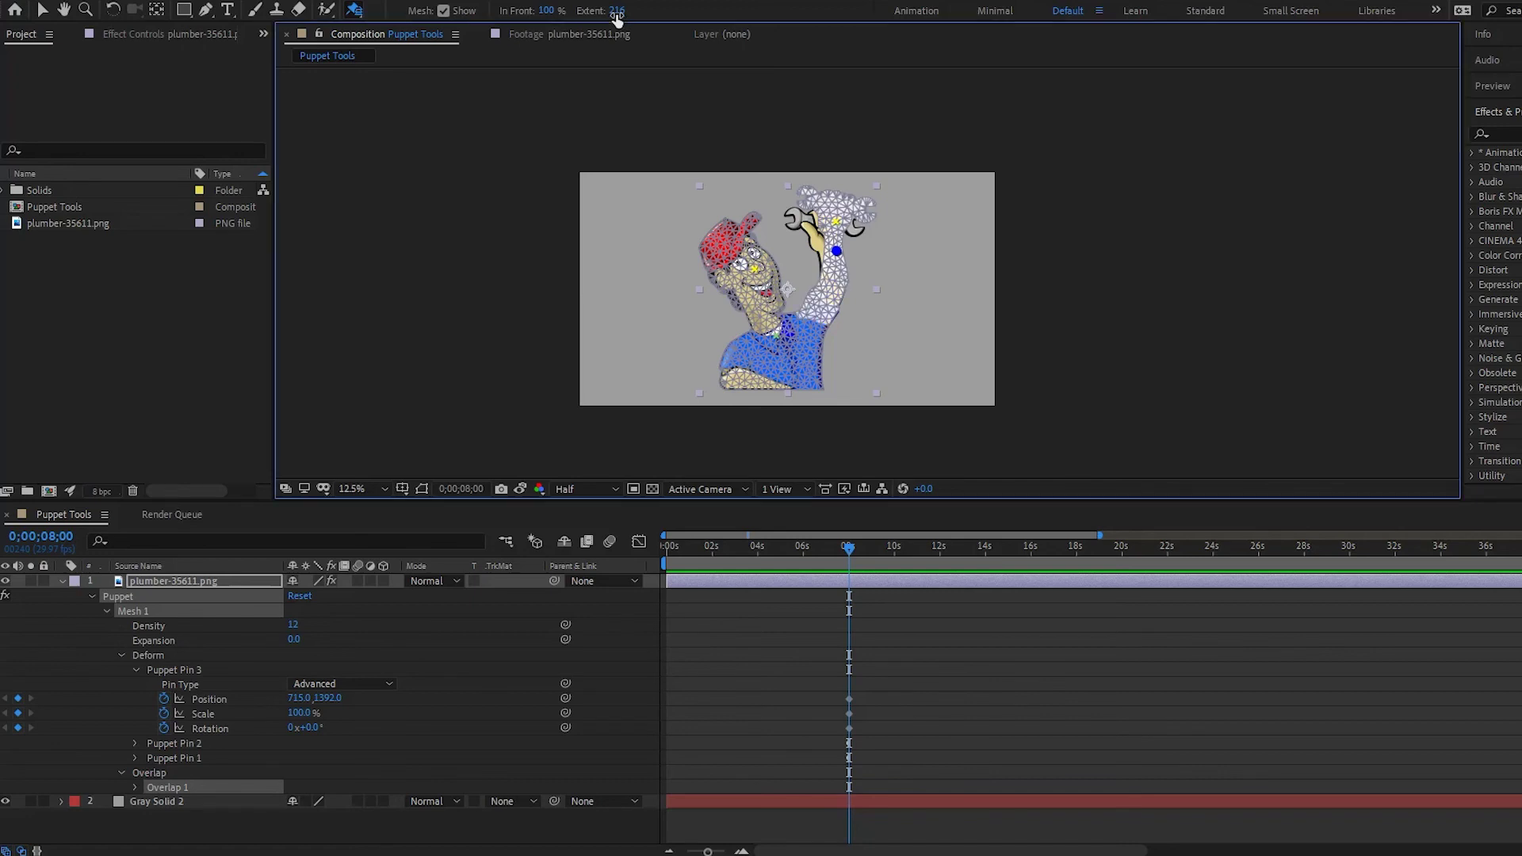
drag(838, 279, 833, 245)
Set the Overlap pin's In Front value to -125%.
click(543, 11)
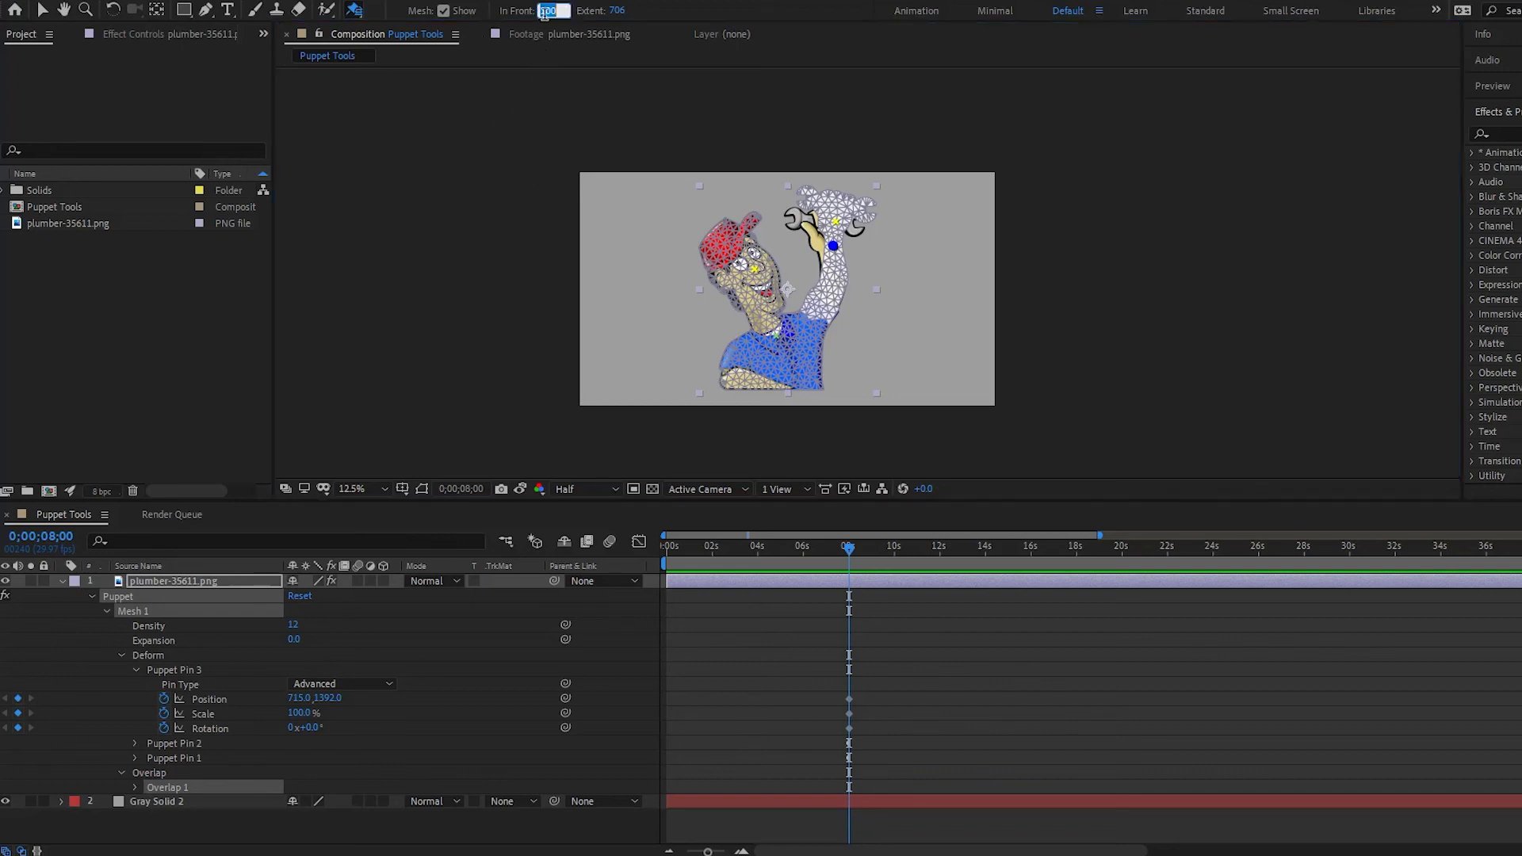
click(708, 108)
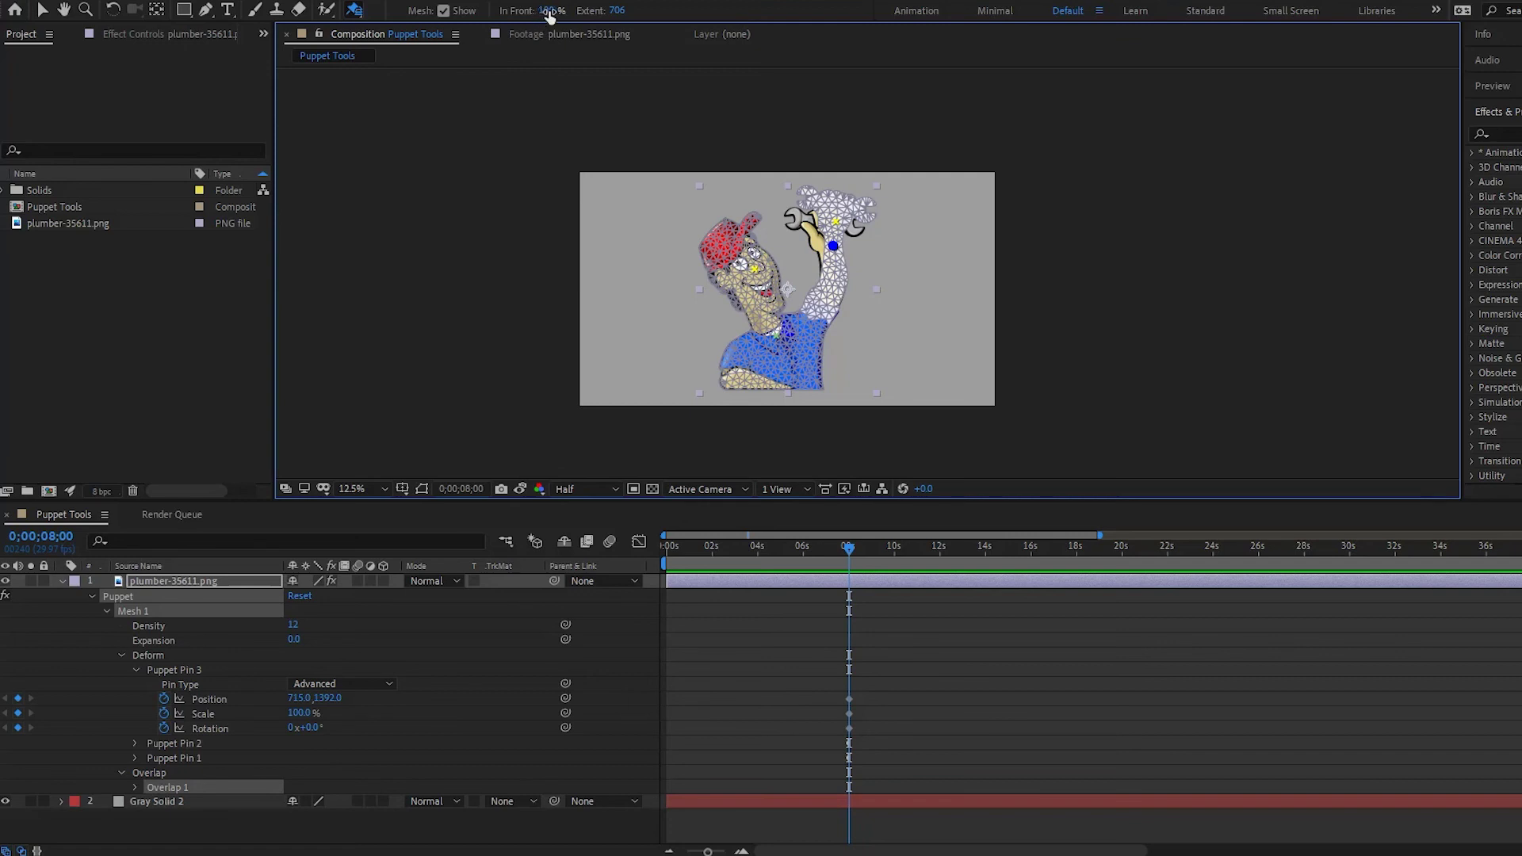
drag(554, 18, 385, 39)
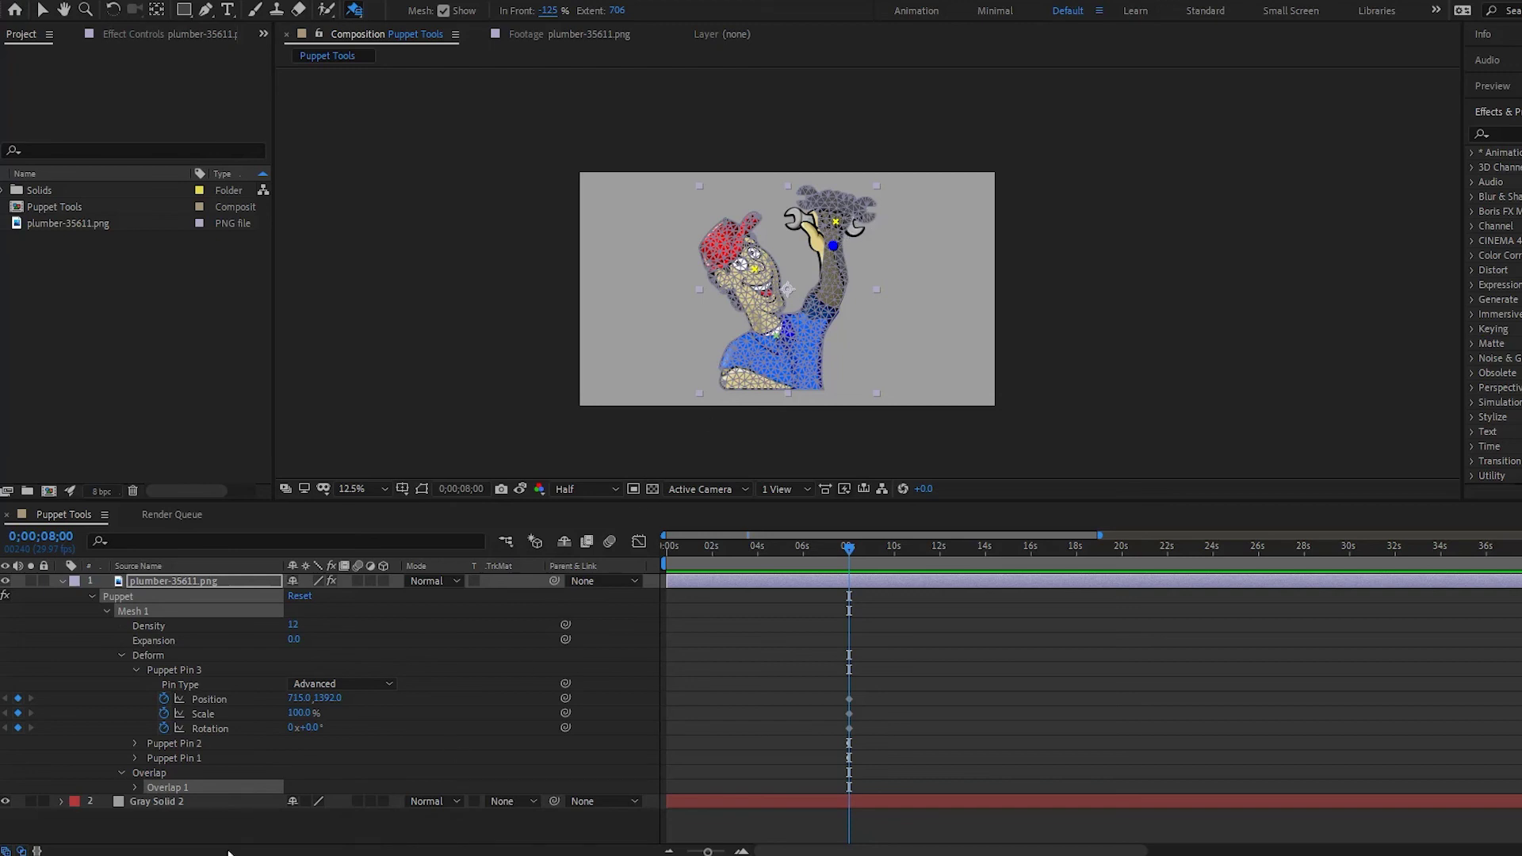
Move the wrist's Position pin over the plumber's head to bring the raised arm across the face.
click(192, 670)
key(v)
drag(835, 221, 736, 276)
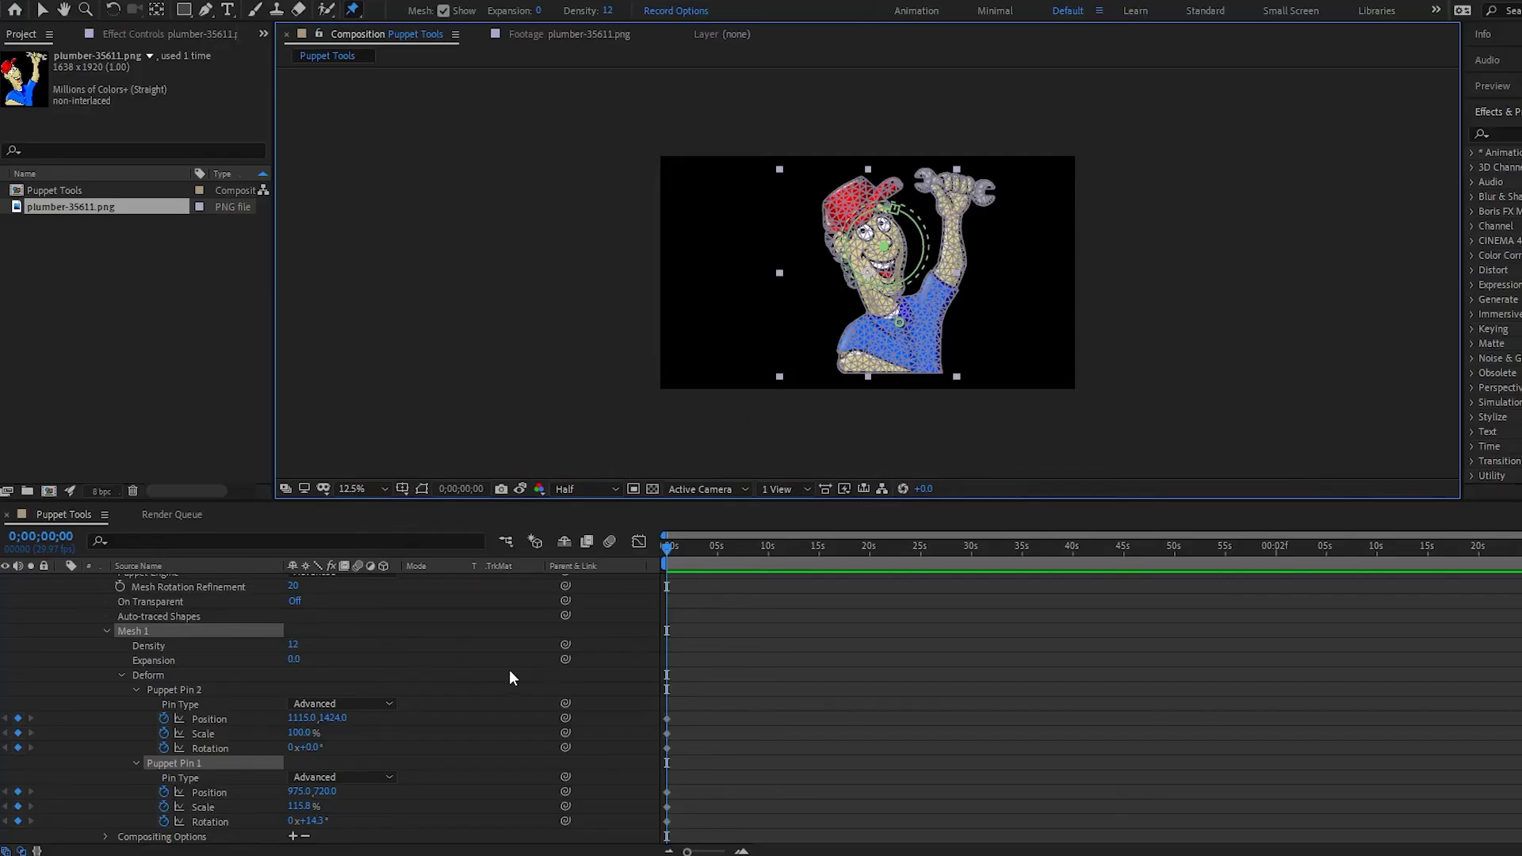
Enable Show Mesh in the Puppet Record Options.
click(692, 11)
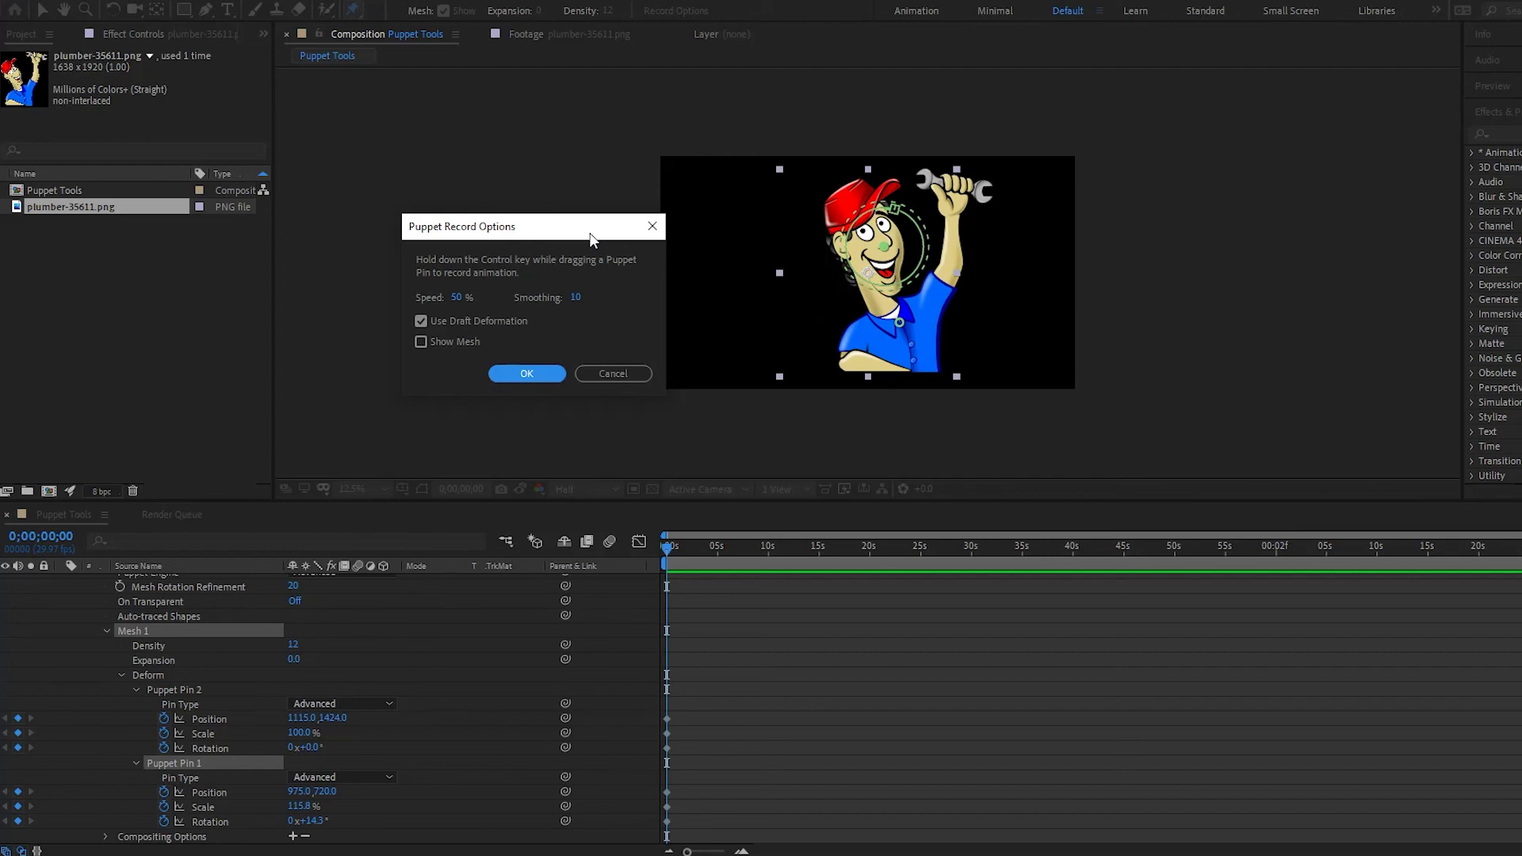
click(456, 343)
click(456, 343)
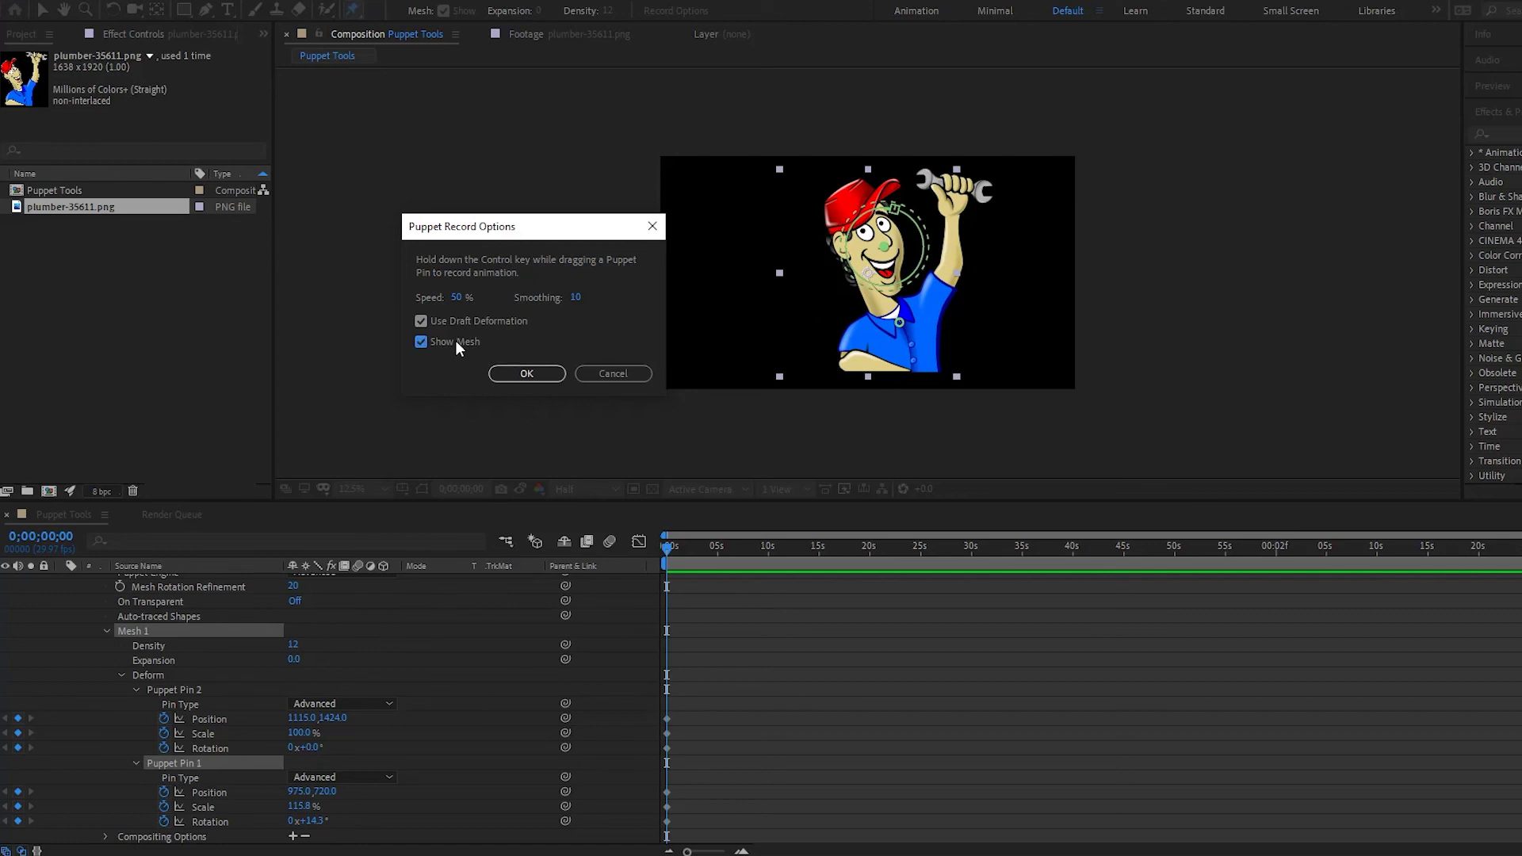
click(525, 377)
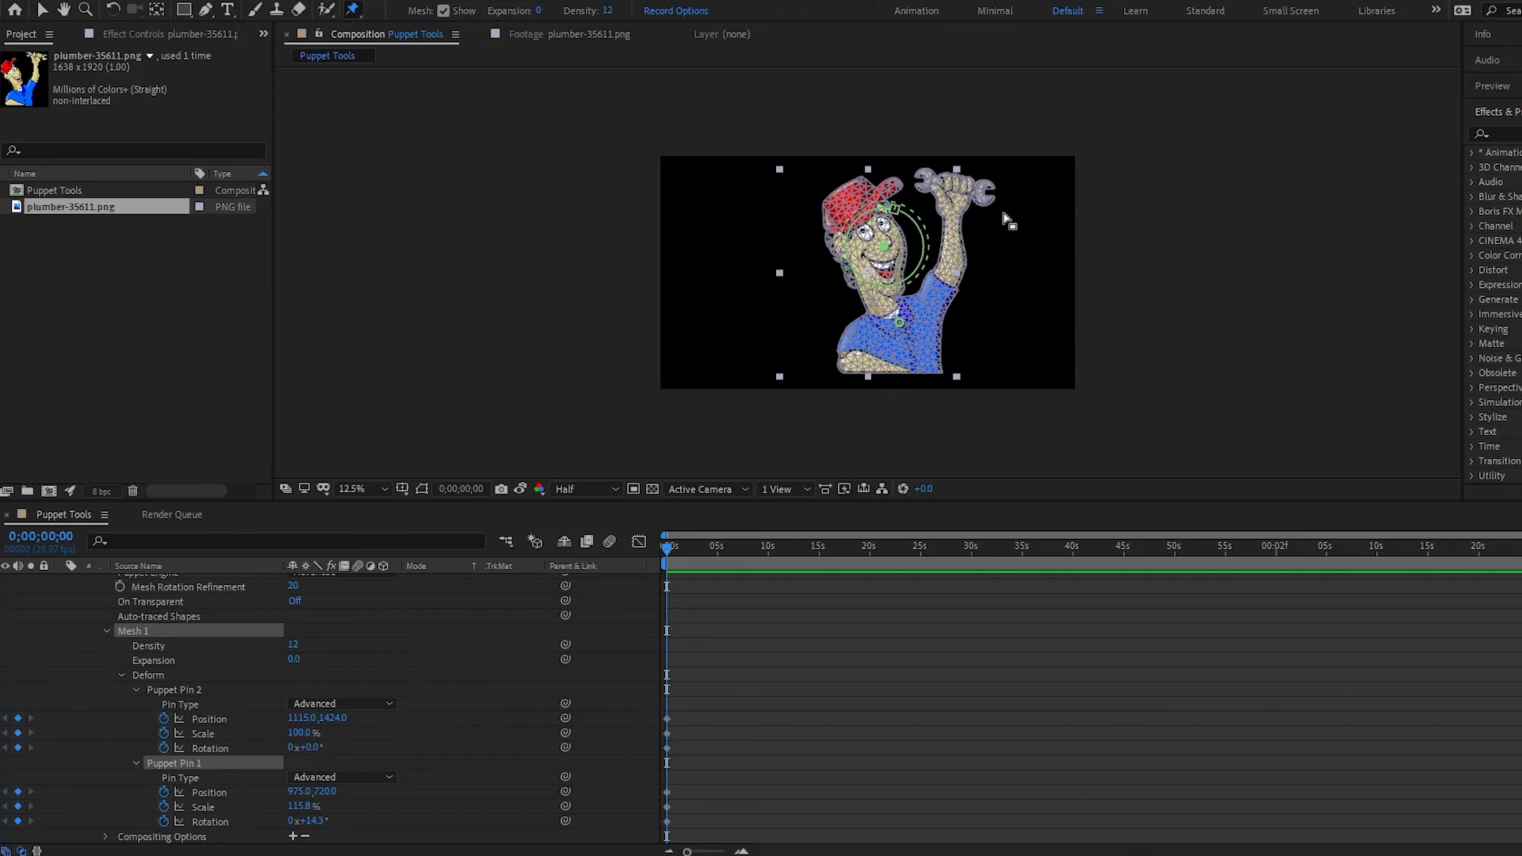
Add a Position pin on the raised fist, record a freehand waving motion with it from the first frame, and preview the animation.
click(957, 201)
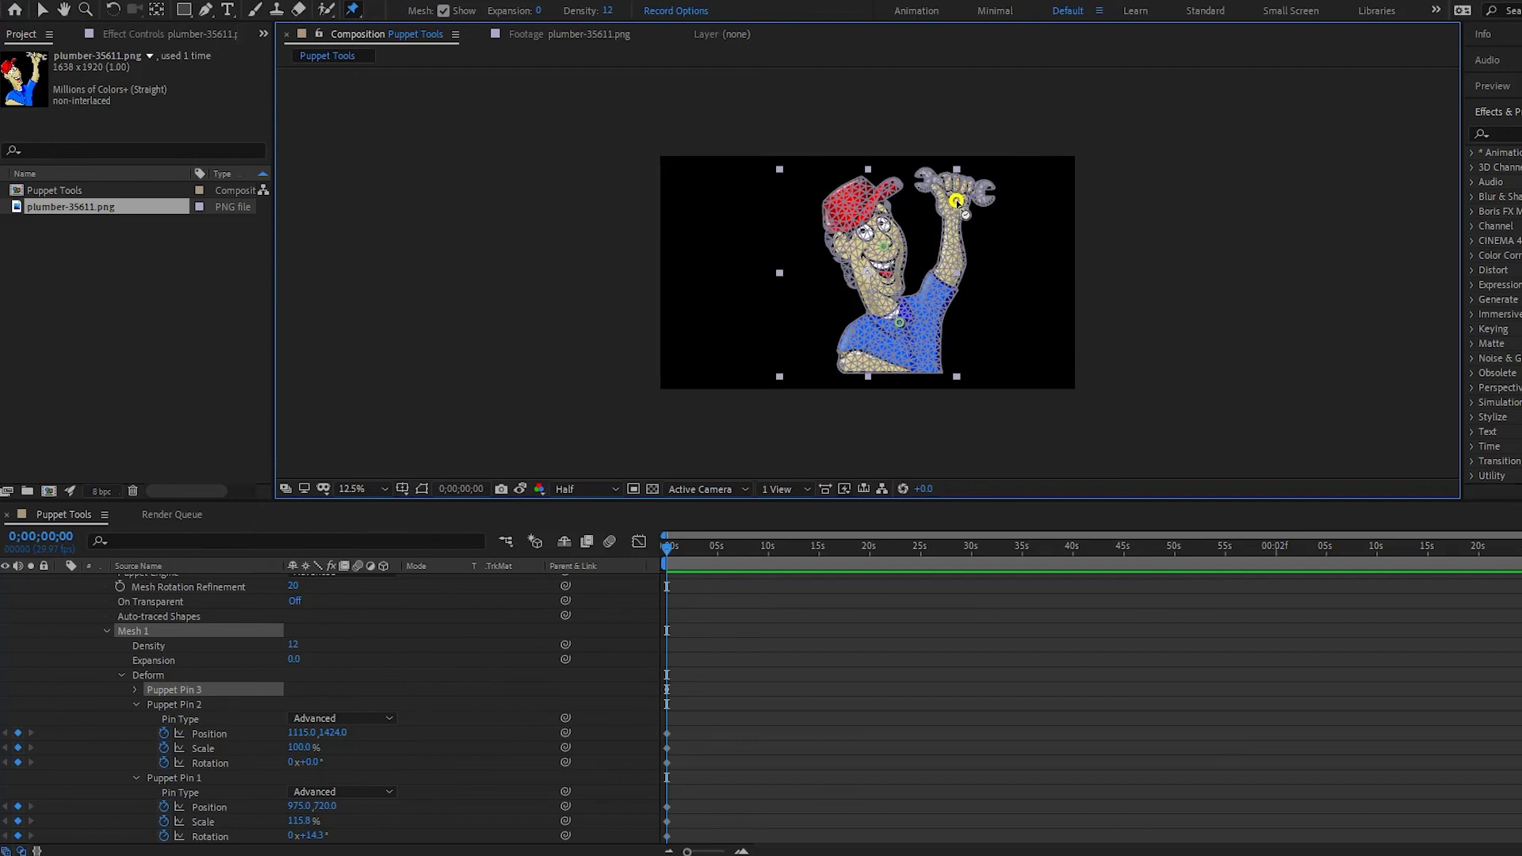
ctrl+click(957, 202)
mouse_move(933, 203)
mouse_down()
mouse_move(882, 218)
mouse_move(997, 195)
mouse_move(1024, 205)
mouse_move(945, 206)
mouse_move(898, 229)
mouse_move(955, 228)
mouse_move(1026, 268)
mouse_move(905, 250)
mouse_move(1006, 206)
mouse_move(923, 225)
mouse_move(937, 242)
mouse_move(1011, 193)
mouse_move(946, 260)
mouse_move(1005, 238)
mouse_up()
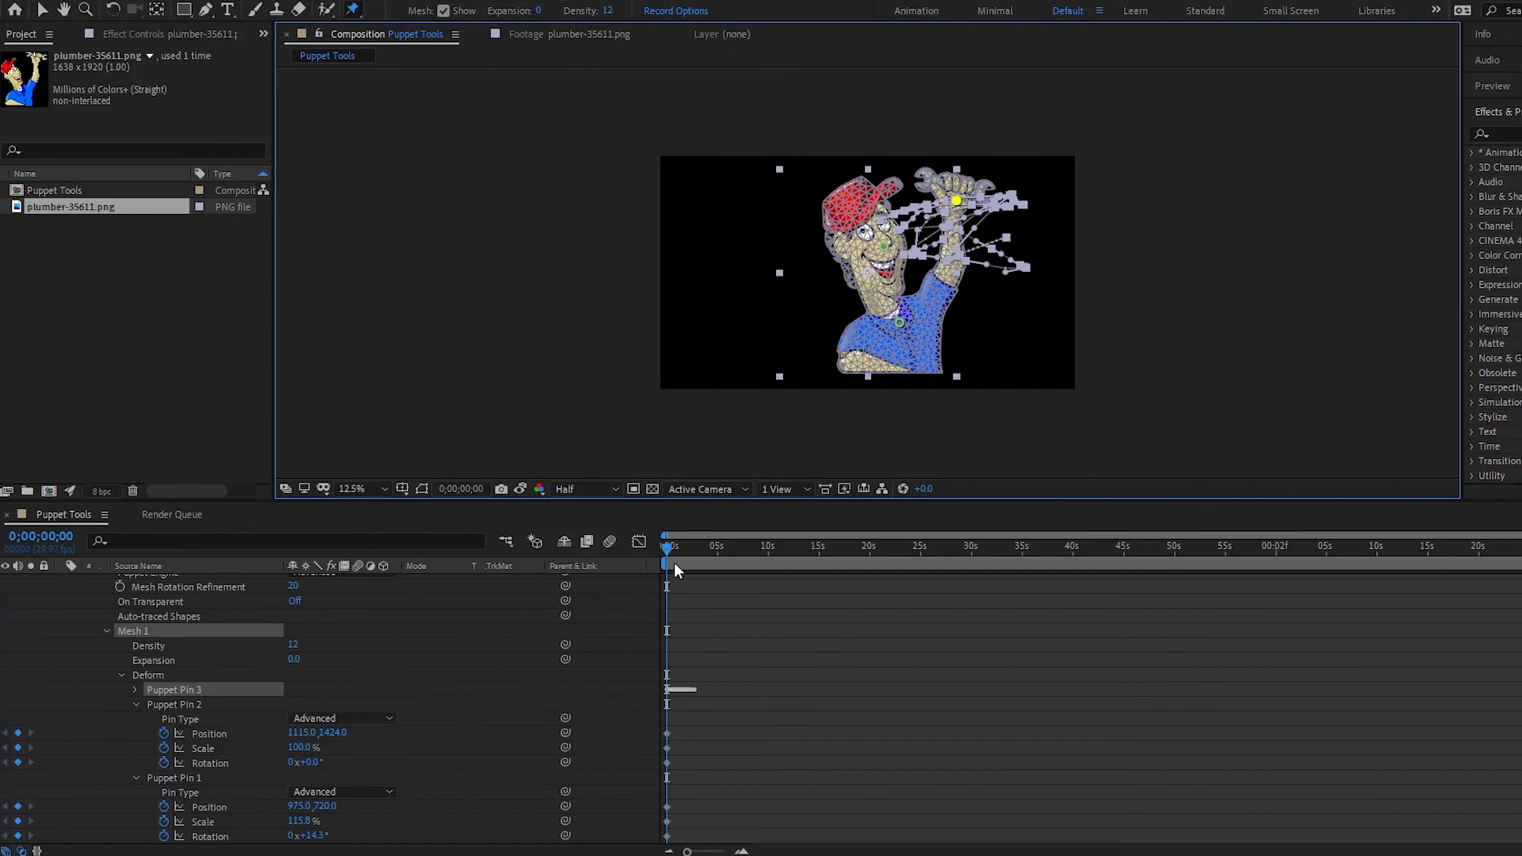
key(space)
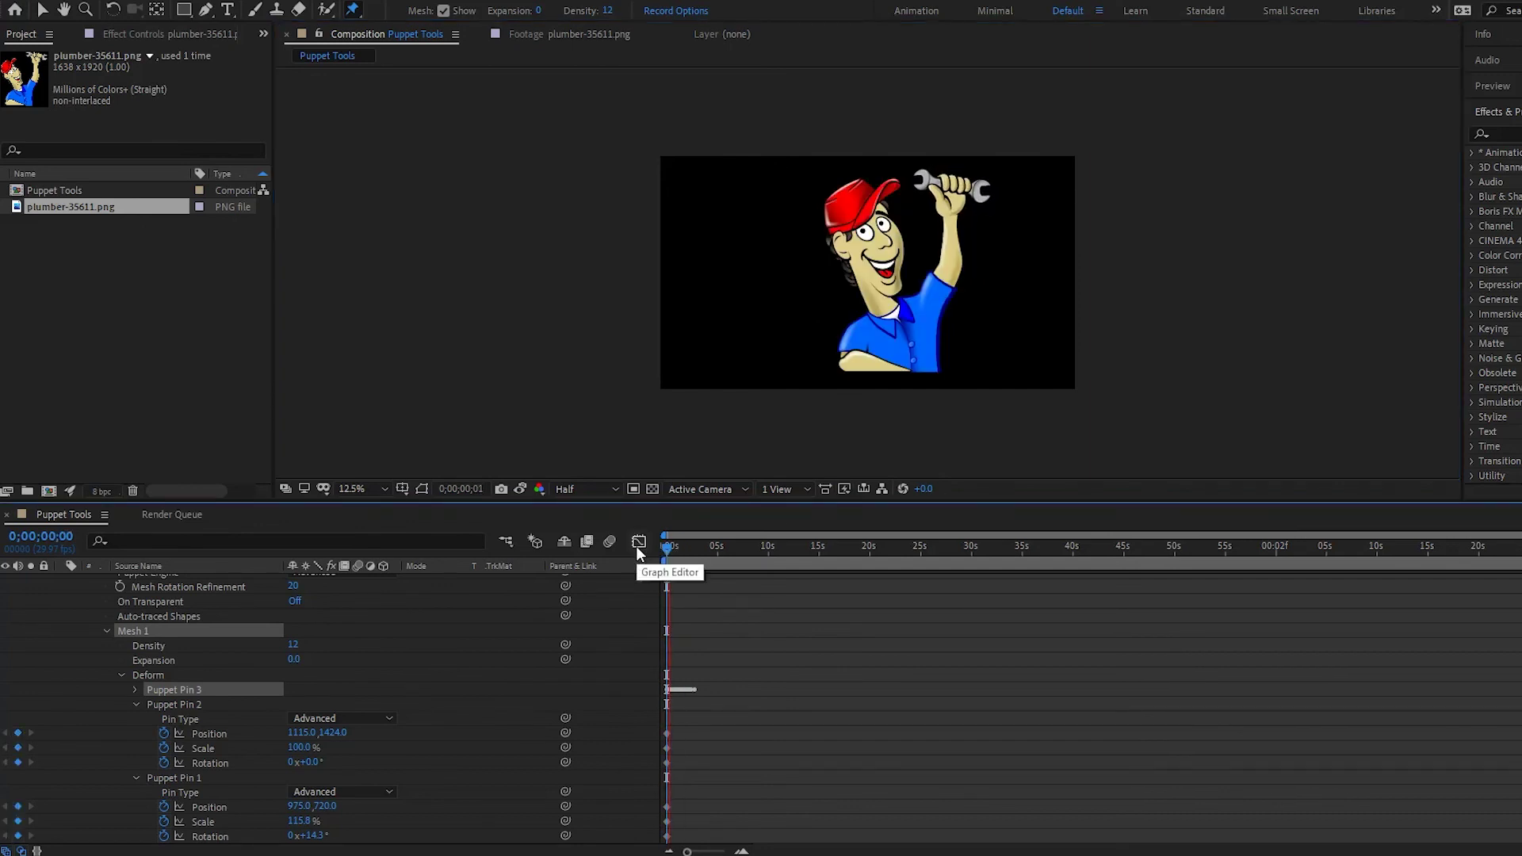